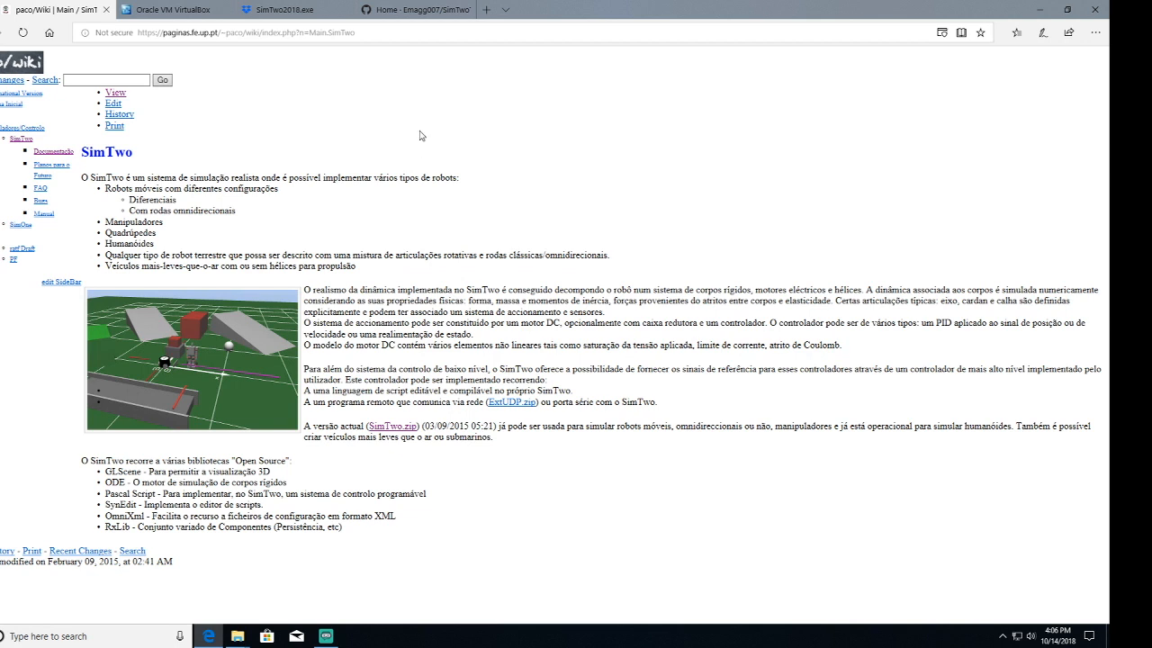
# Step: Look over the SimTwoTutorials GitHub wiki and the VirtualBox site, ending on the SimTwo wiki page
pyautogui.click(412, 11)
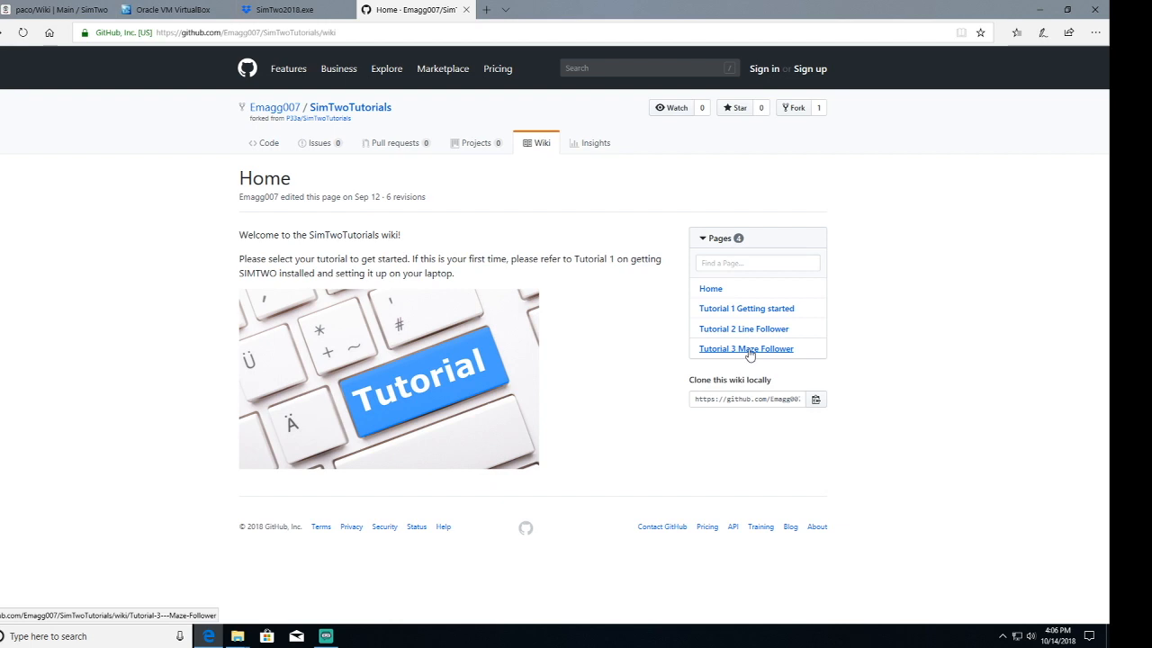
pyautogui.click(164, 11)
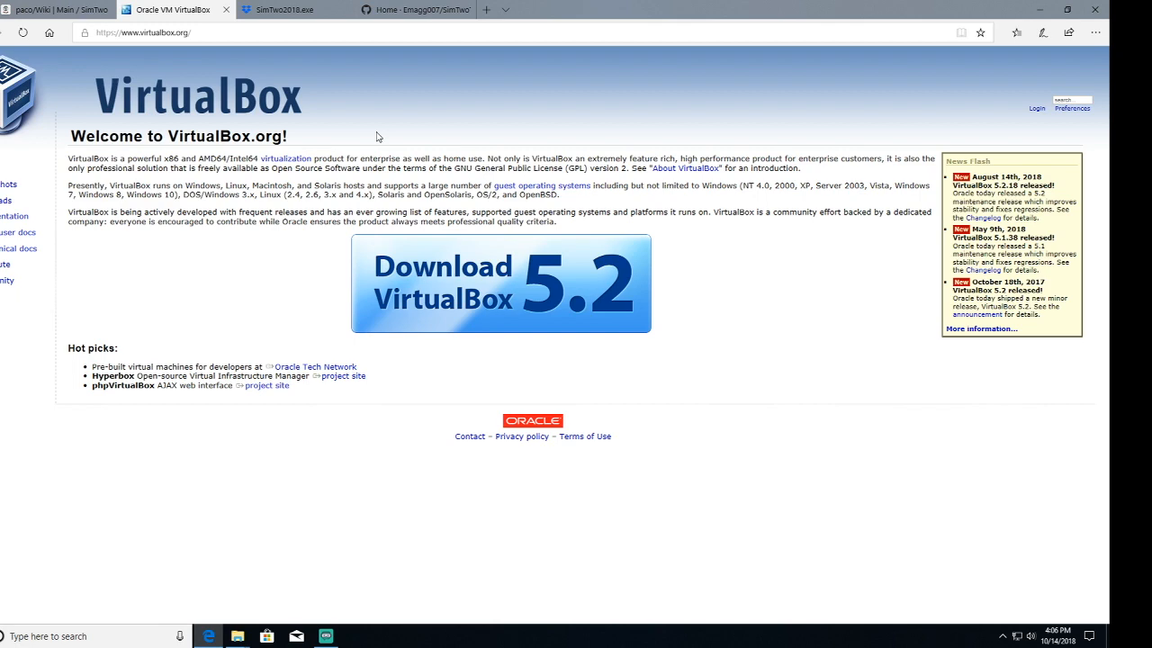
pyautogui.click(39, 10)
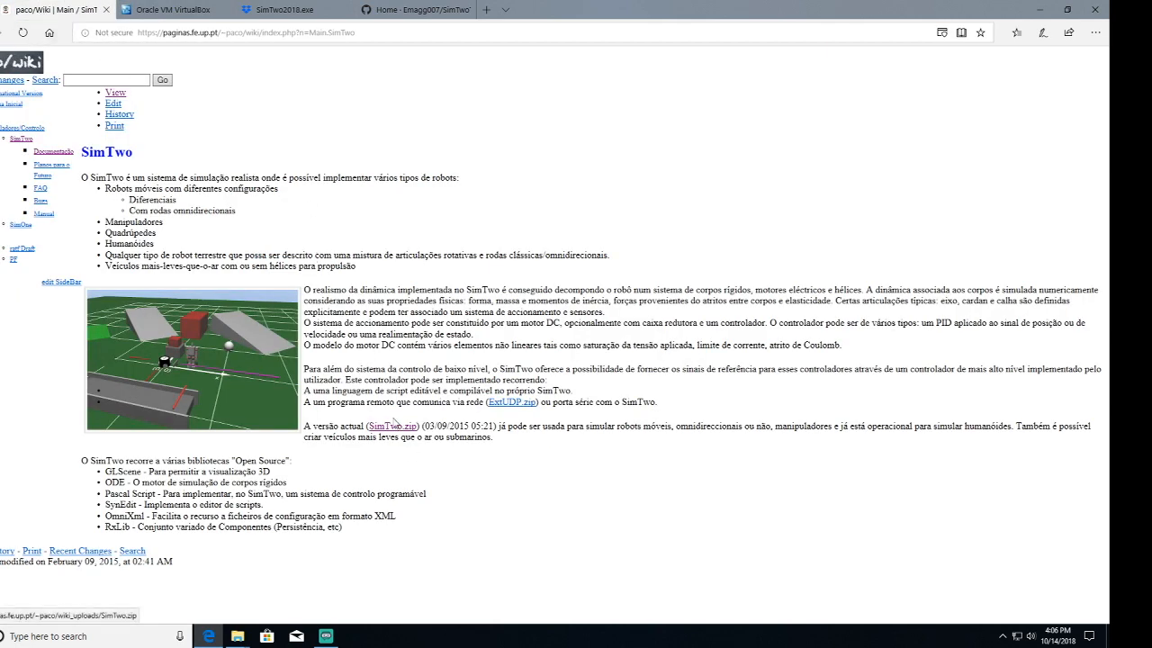
# Step: Download SimTwo.zip from the SimTwo wiki page into the inner SimTwo folder of Downloads
pyautogui.click(393, 431)
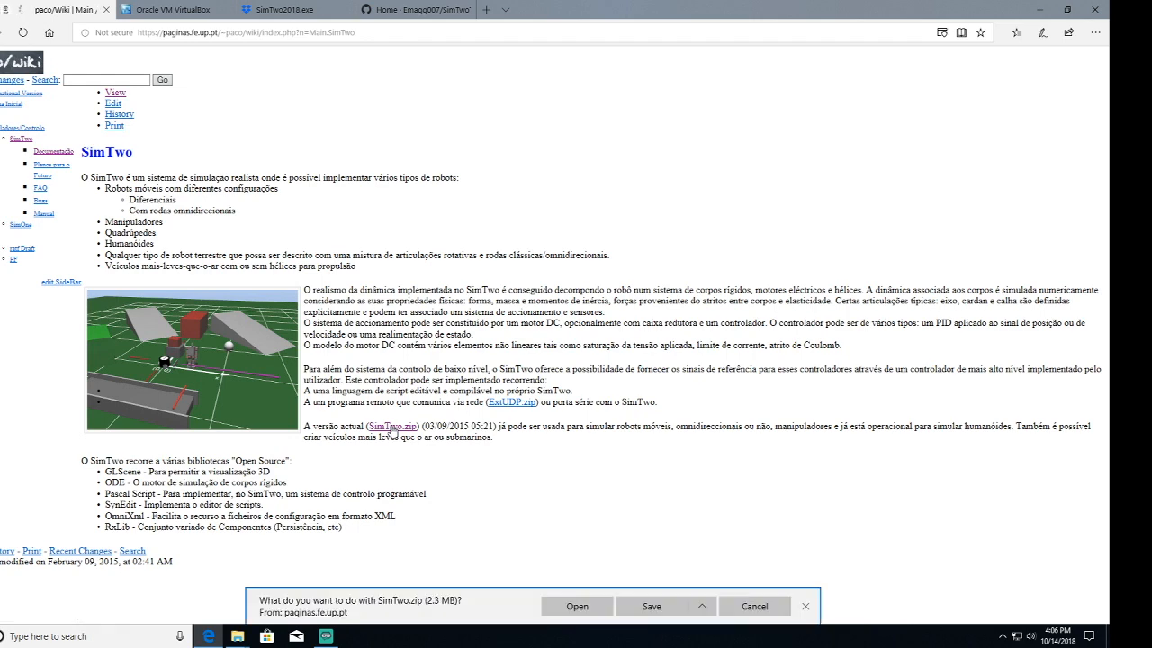
pyautogui.click(702, 606)
pyautogui.click(679, 593)
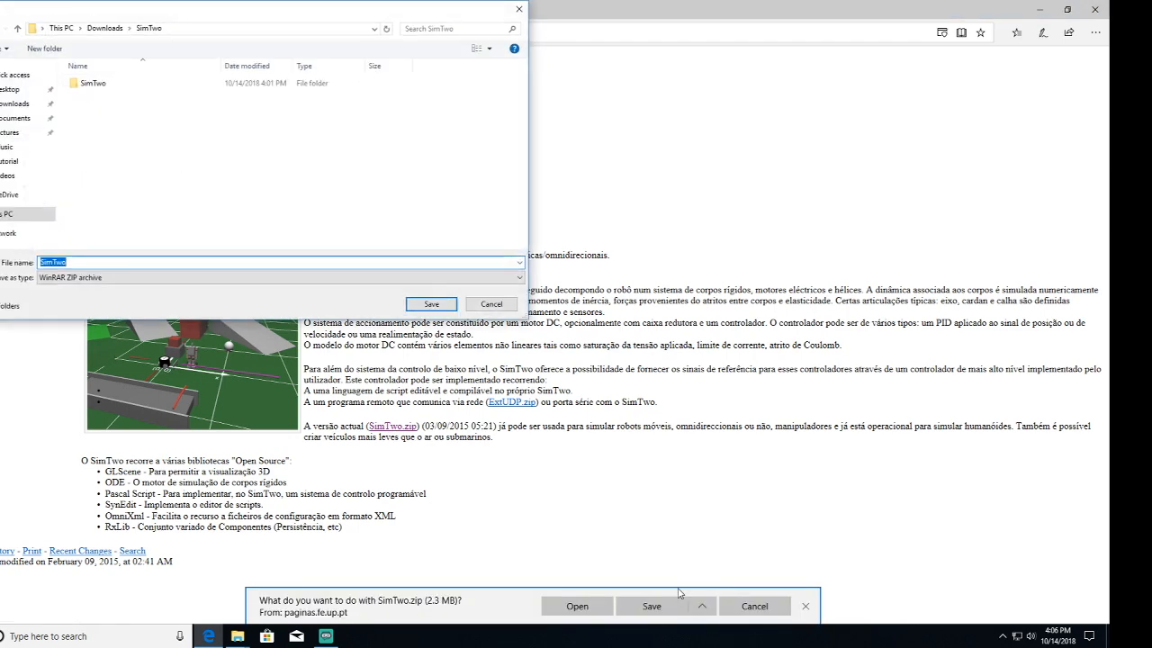
pyautogui.doubleClick(101, 85)
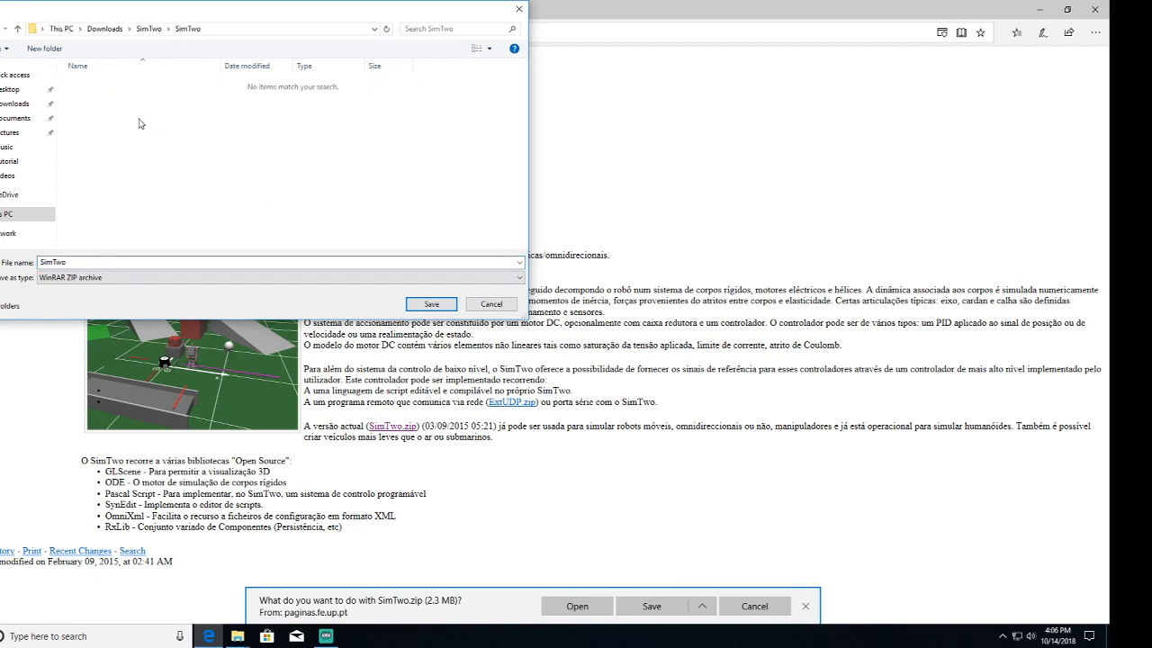
pyautogui.click(432, 304)
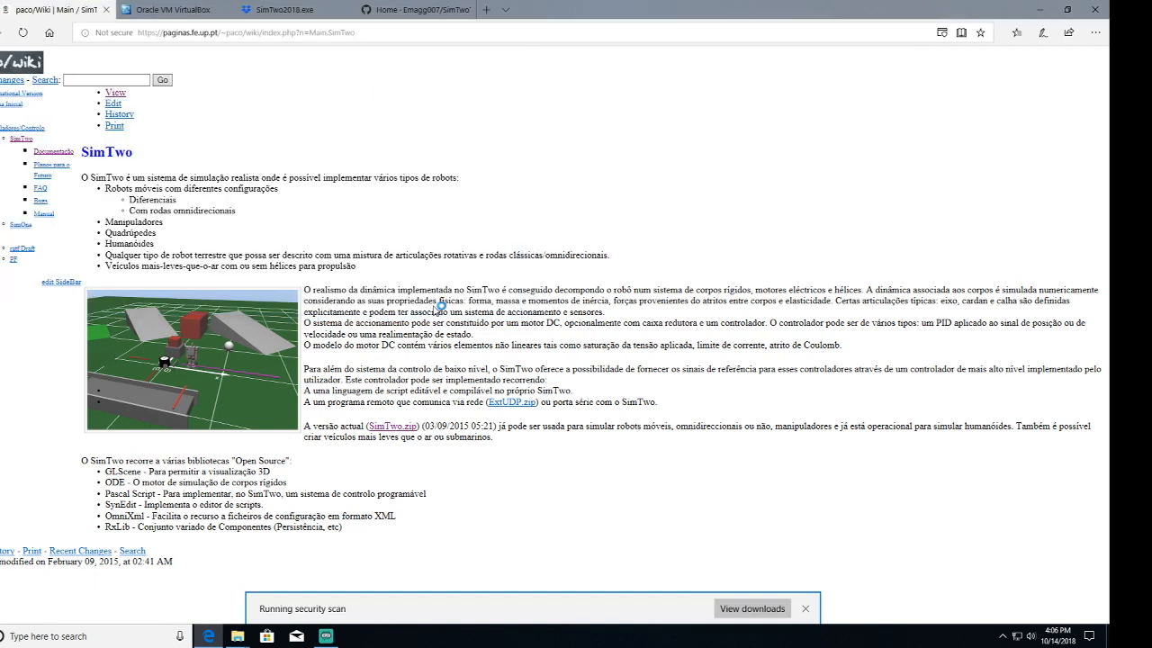
# Step: Extract the entire contents of SimTwo.zip into a SimTwo subfolder beside it and select the SimTwo application in the extracted folder
pyautogui.click(676, 609)
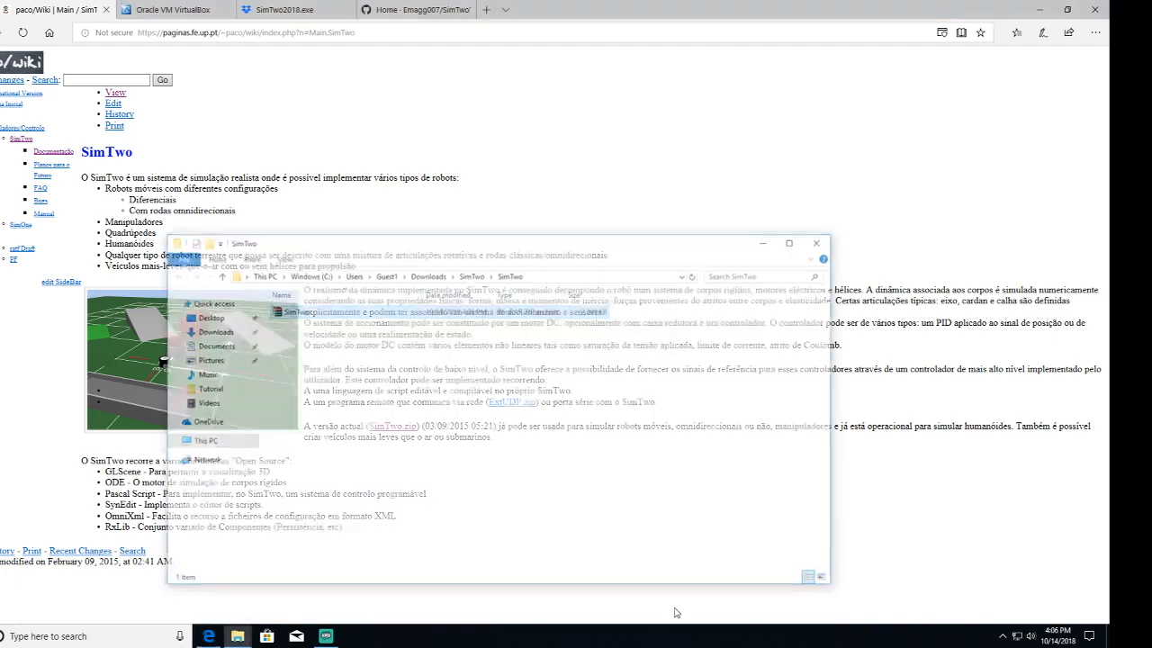
pyautogui.doubleClick(297, 311)
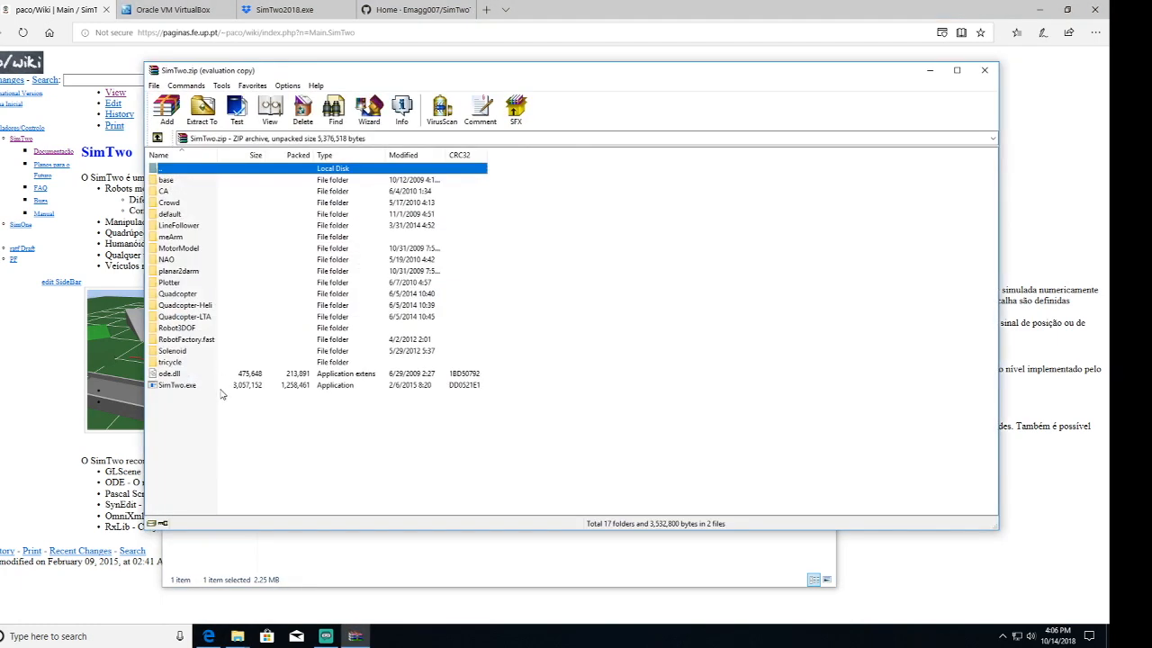
pyautogui.hotkey('ctrl', 'a')
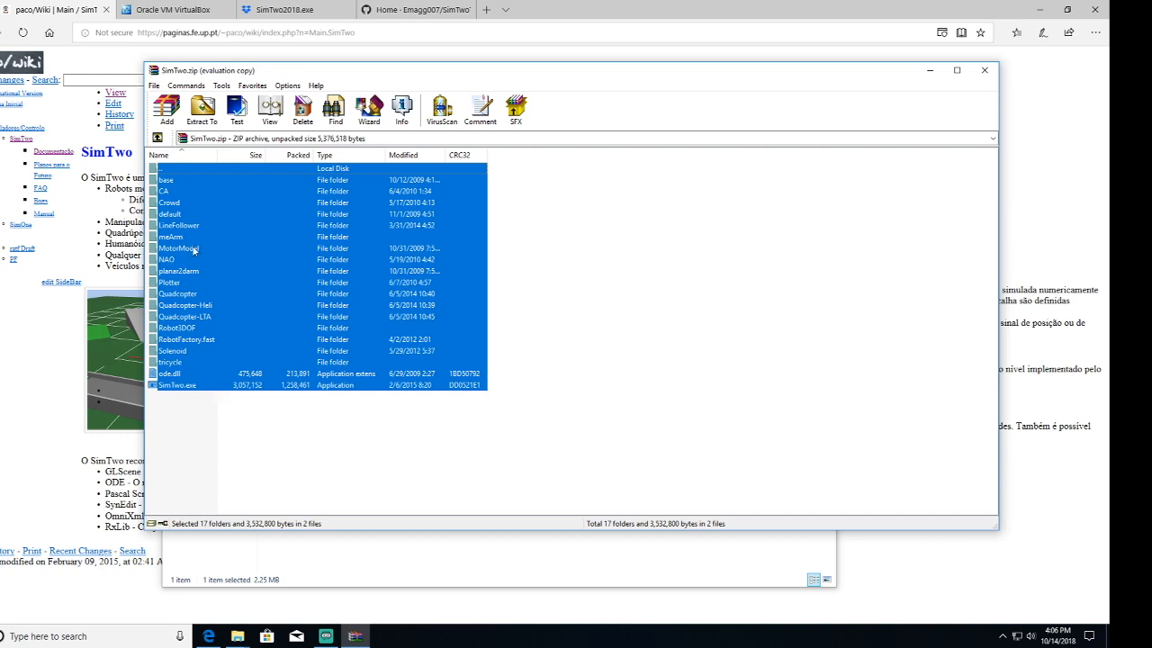
pyautogui.click(205, 112)
pyautogui.click(603, 426)
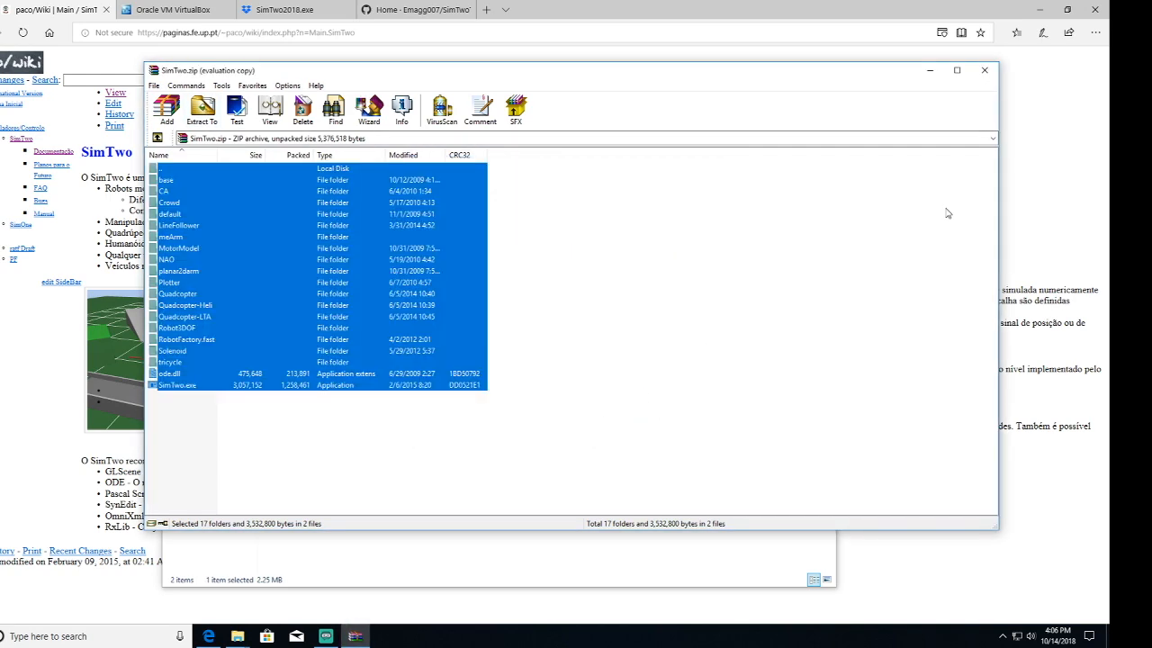
pyautogui.click(984, 70)
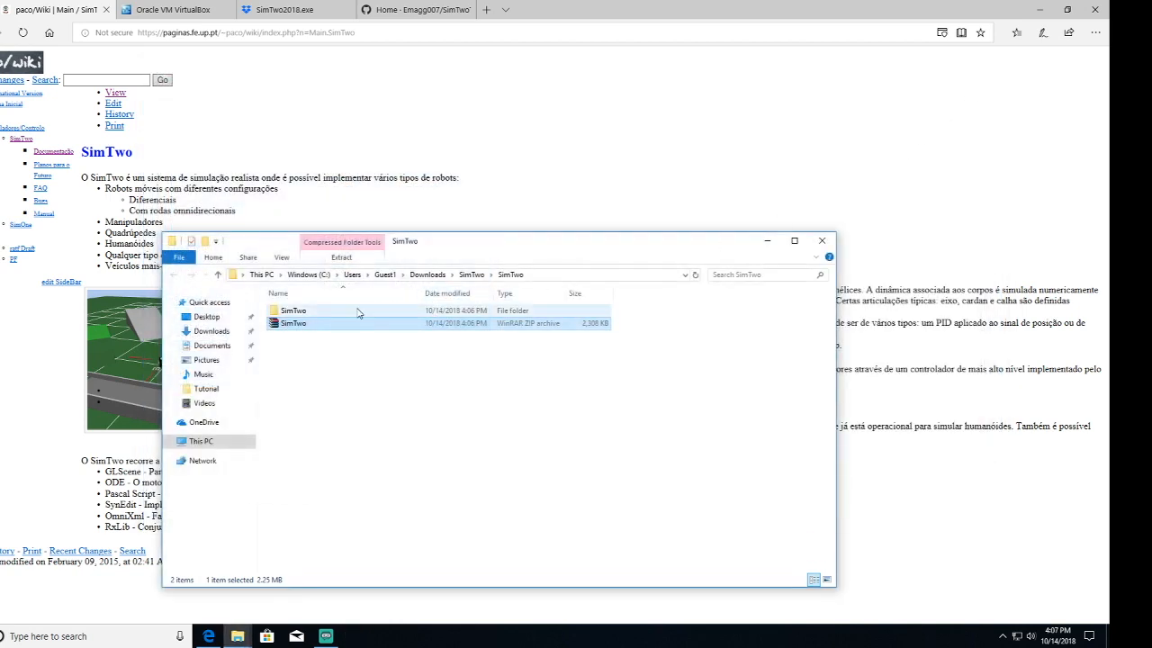
pyautogui.doubleClick(297, 312)
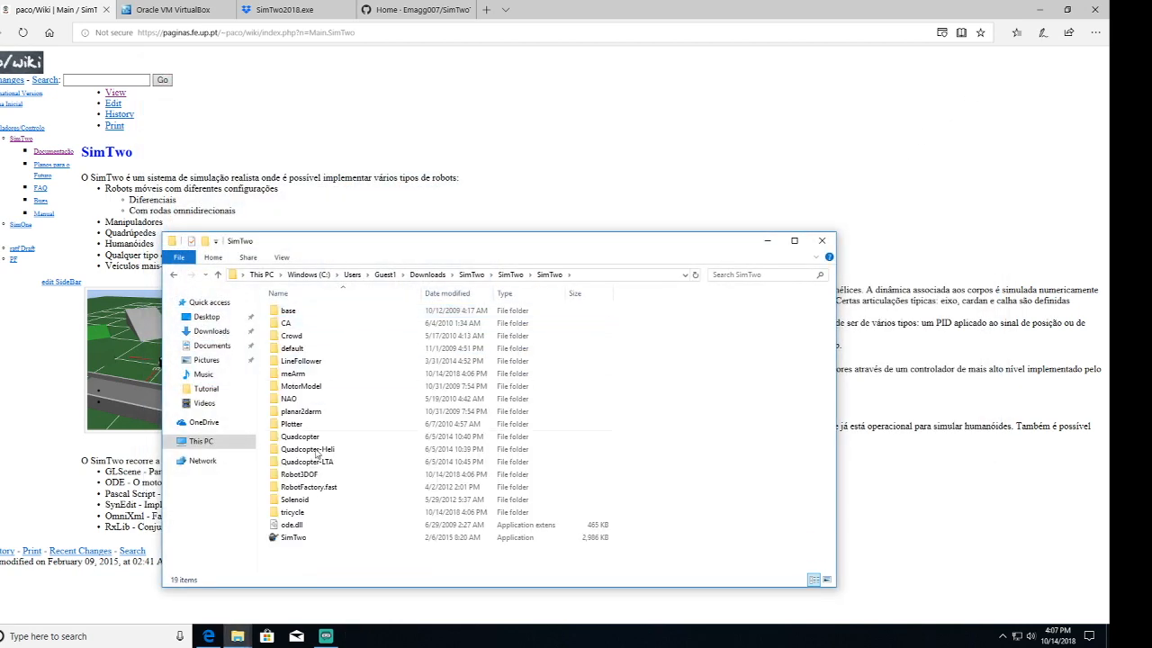
pyautogui.click(285, 538)
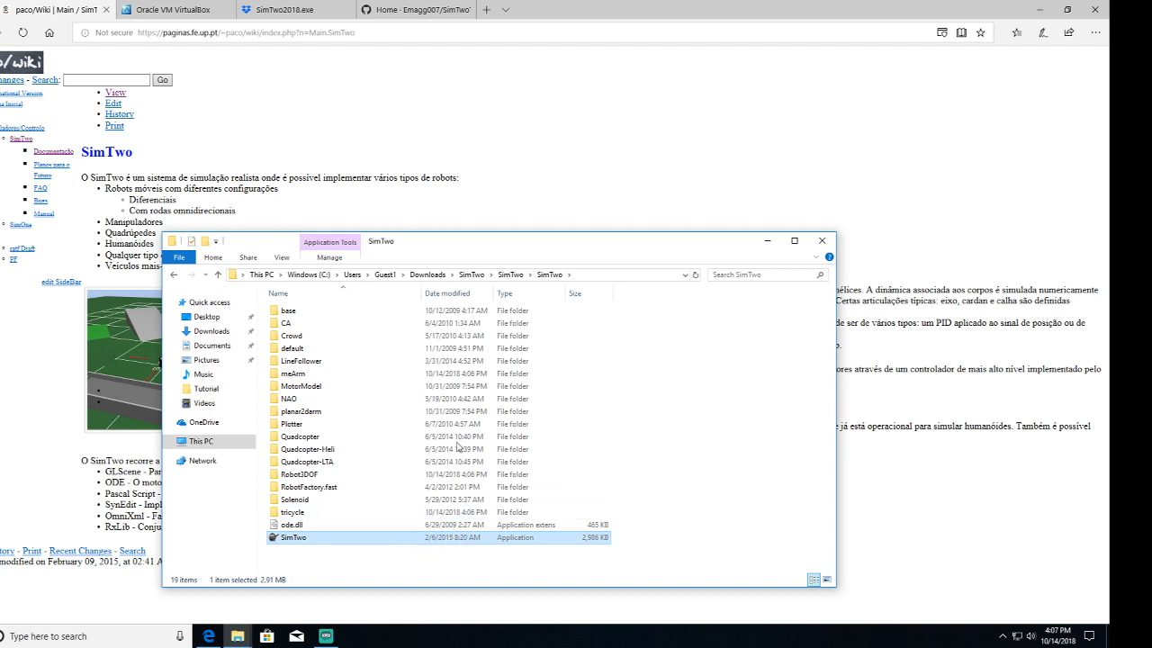
# Step: Download SimTwo2018.exe directly from its Dropbox page into the extracted SimTwo folder
pyautogui.click(376, 150)
pyautogui.click(301, 10)
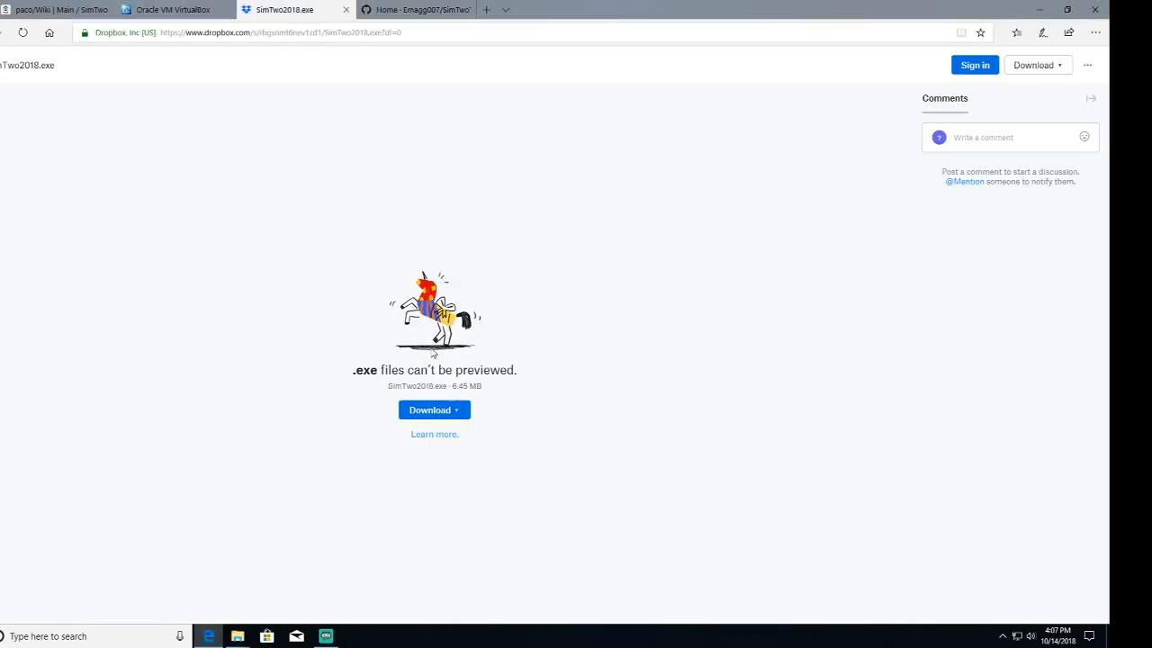
pyautogui.click(456, 412)
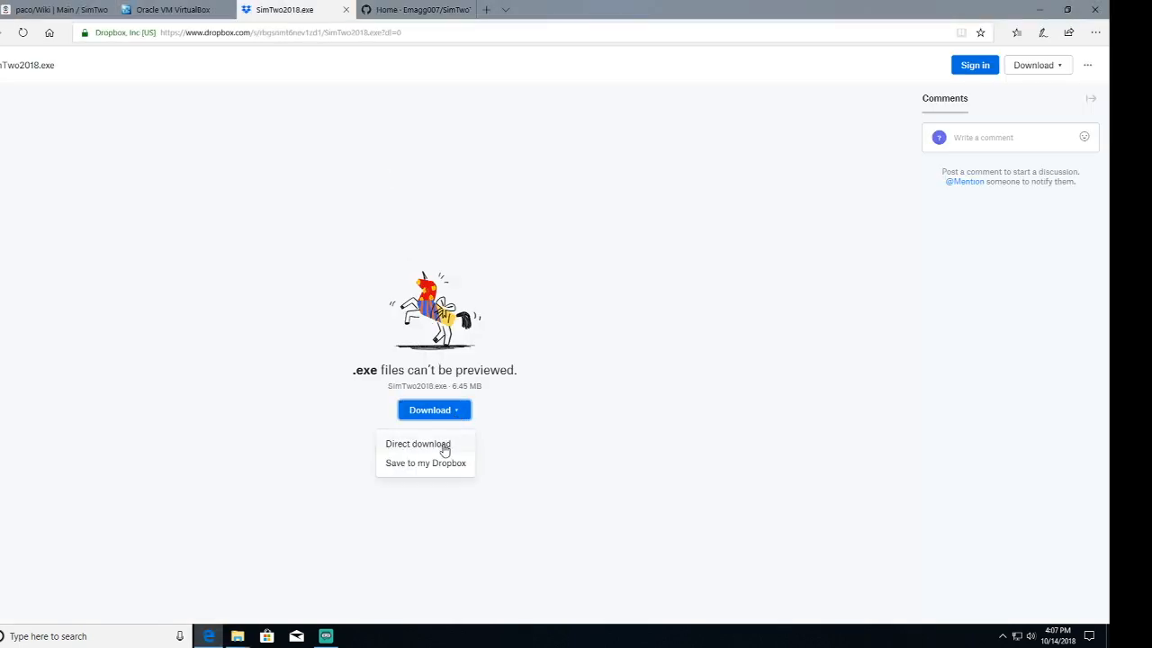
pyautogui.click(443, 448)
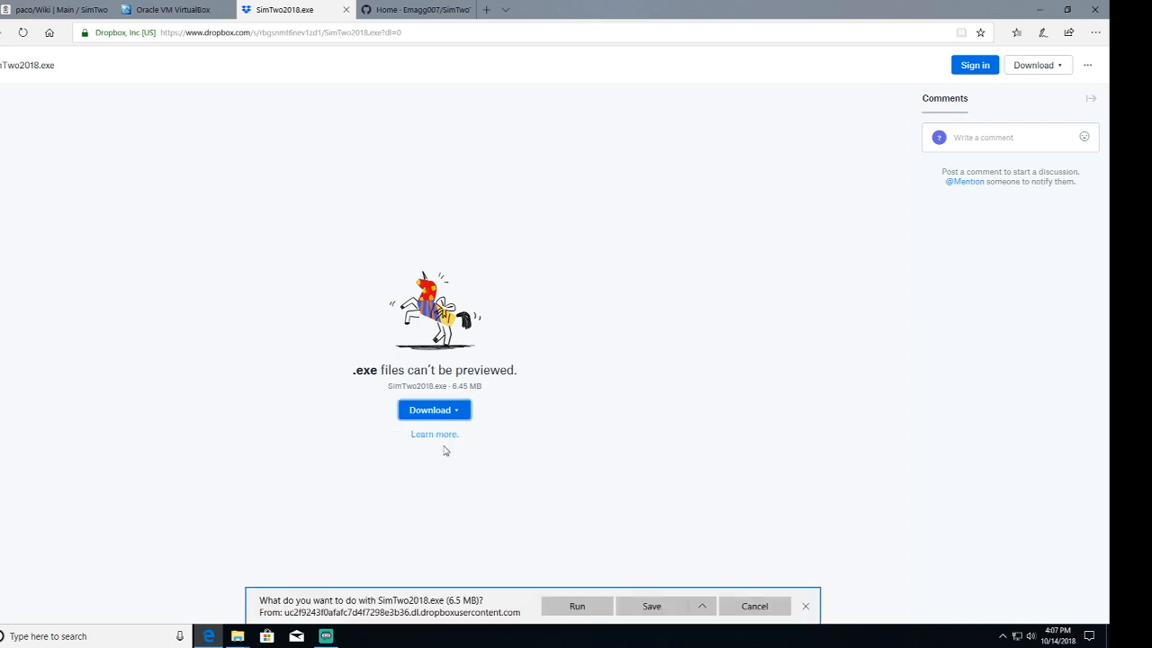
pyautogui.click(702, 609)
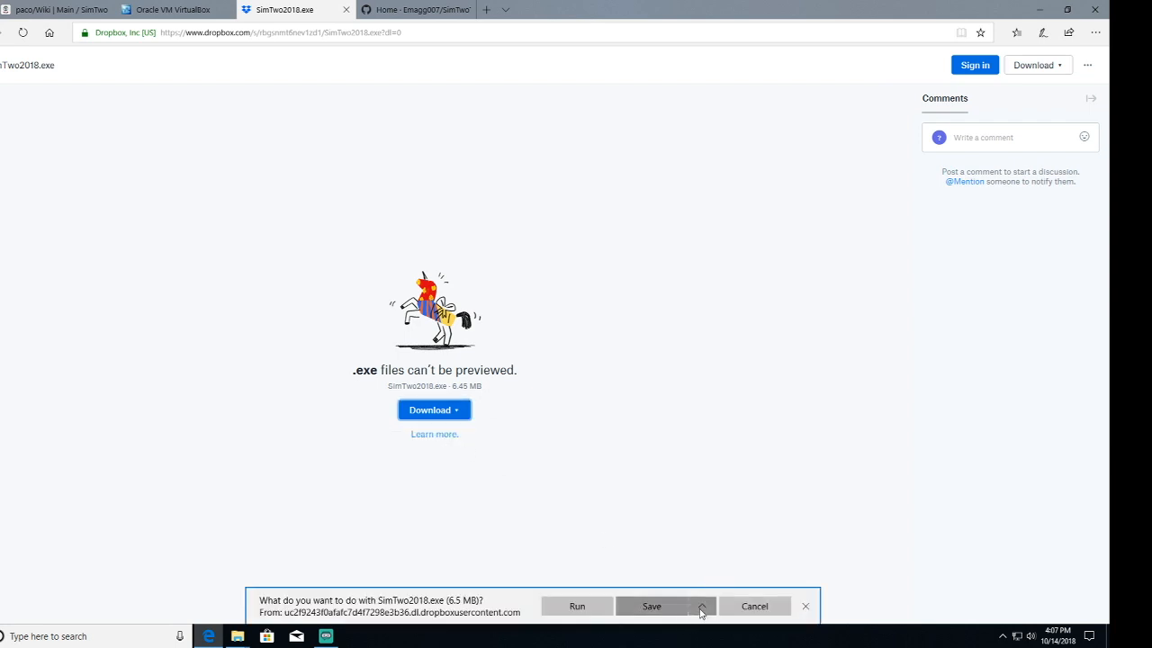
pyautogui.click(704, 590)
pyautogui.click(112, 86)
pyautogui.doubleClick(111, 86)
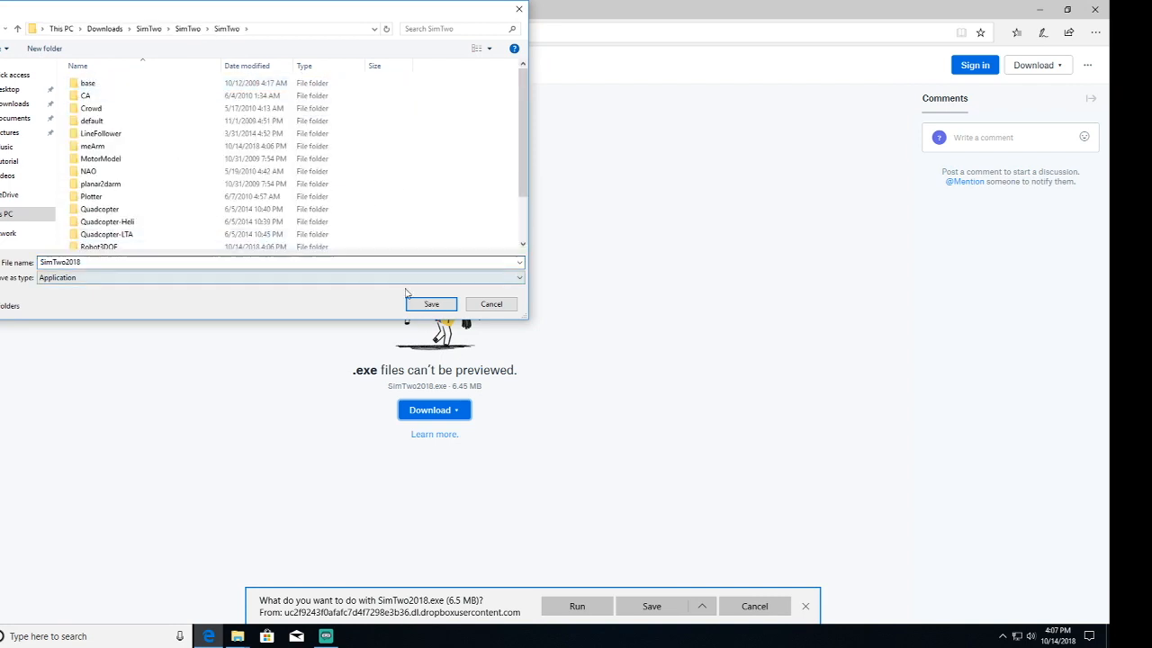
pyautogui.click(423, 304)
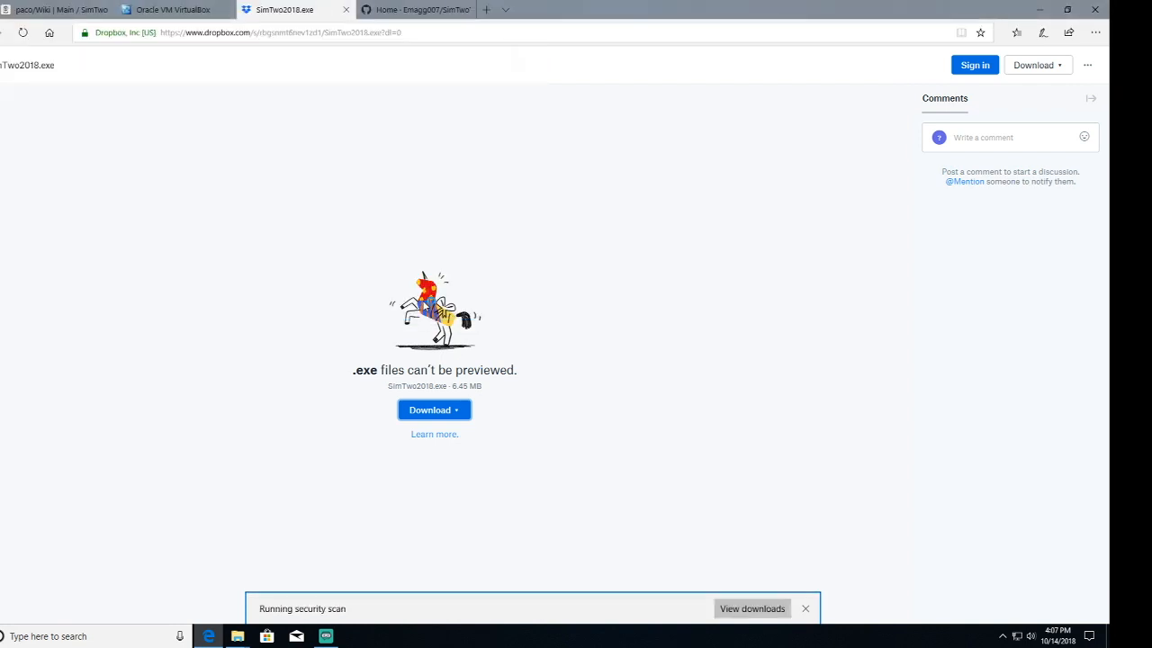
pyautogui.click(805, 609)
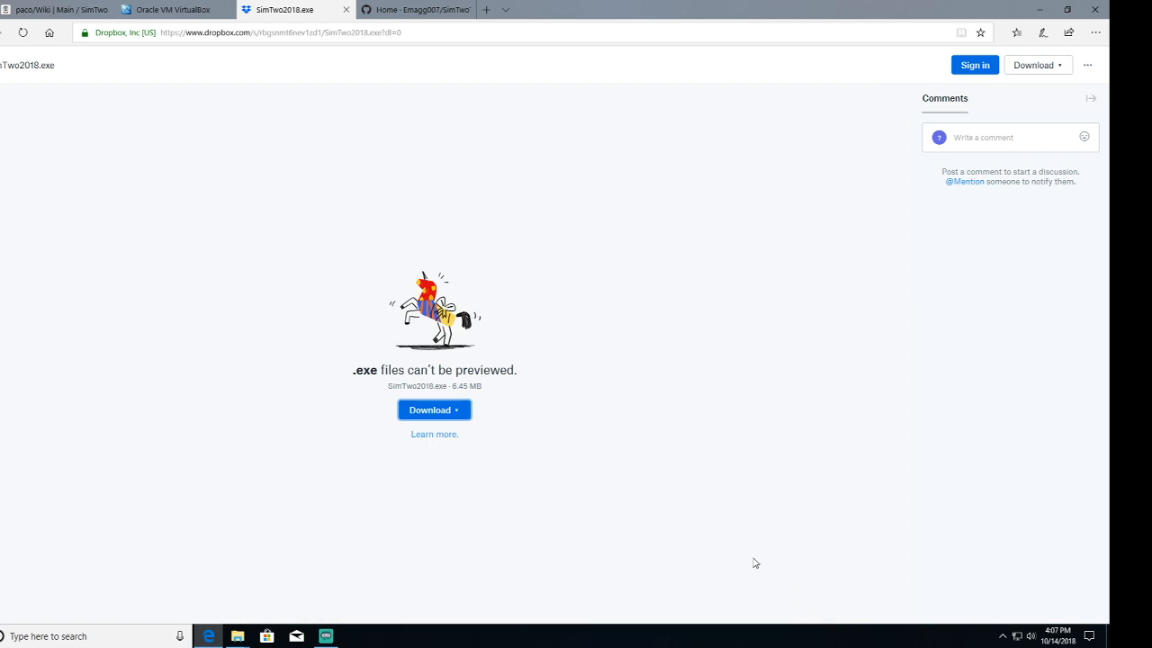
# Step: Close the Dropbox, VirtualBox and GitHub pages, keeping only the SimTwo wiki page open
pyautogui.click(348, 11)
pyautogui.click(216, 11)
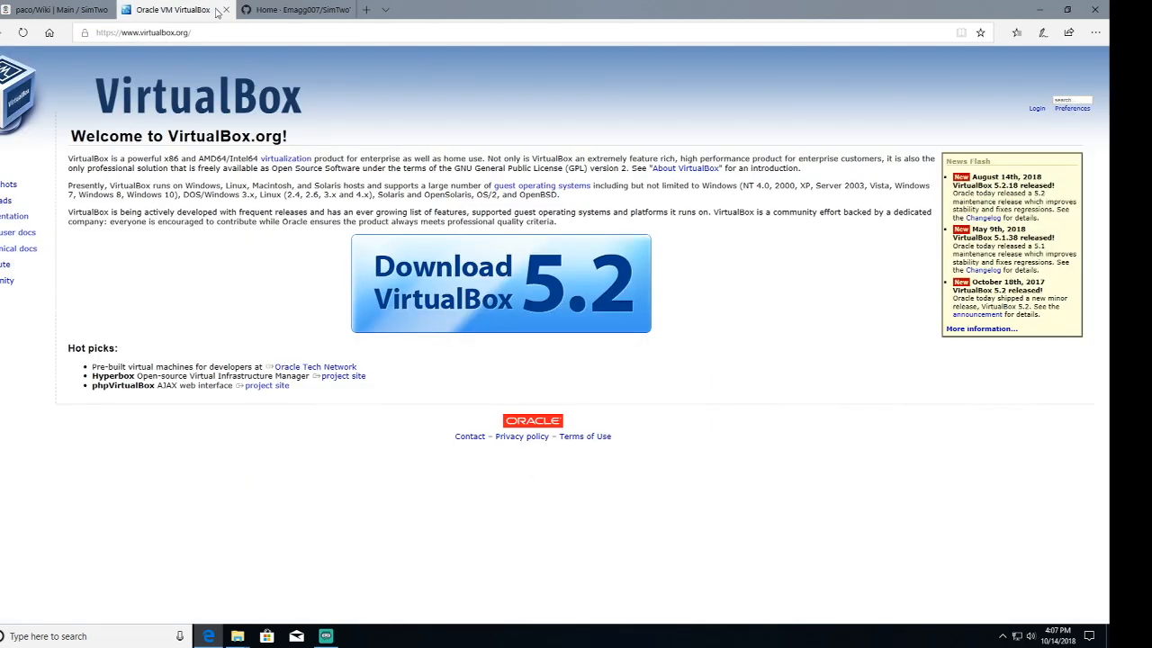
pyautogui.click(226, 10)
pyautogui.click(225, 10)
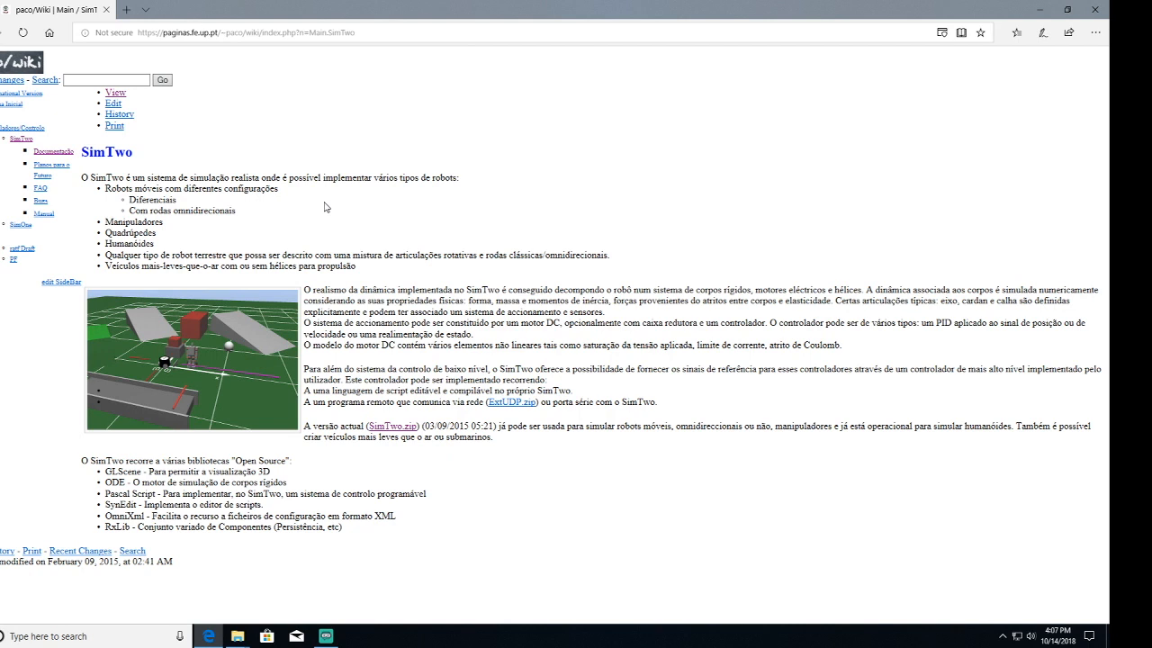
# Step: Switch to File Explorer and delete the old SimTwo application from the extracted folder, keeping SimTwo2018
pyautogui.hotkey('alt', 'Tab')
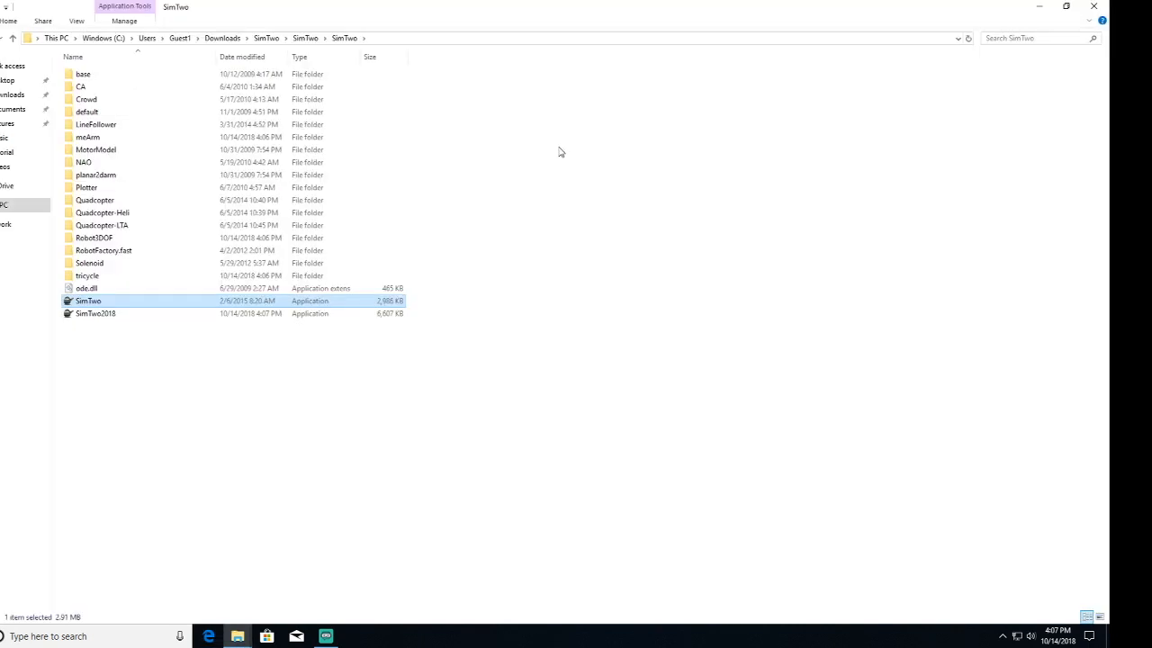
pyautogui.click(102, 317)
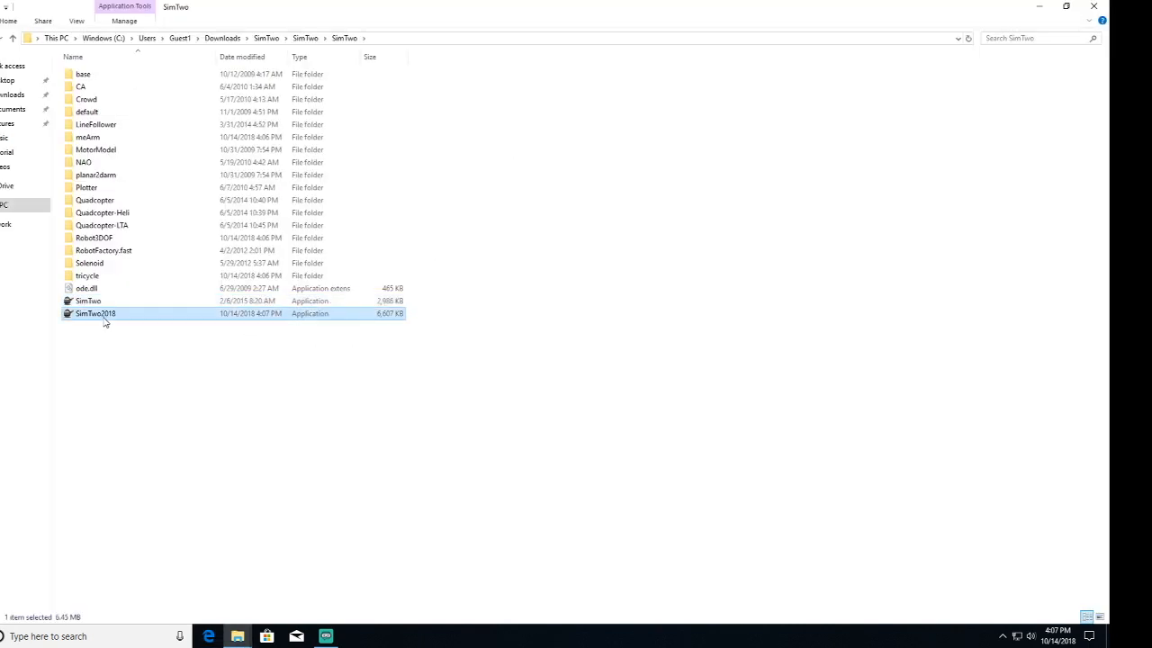
pyautogui.click(99, 304)
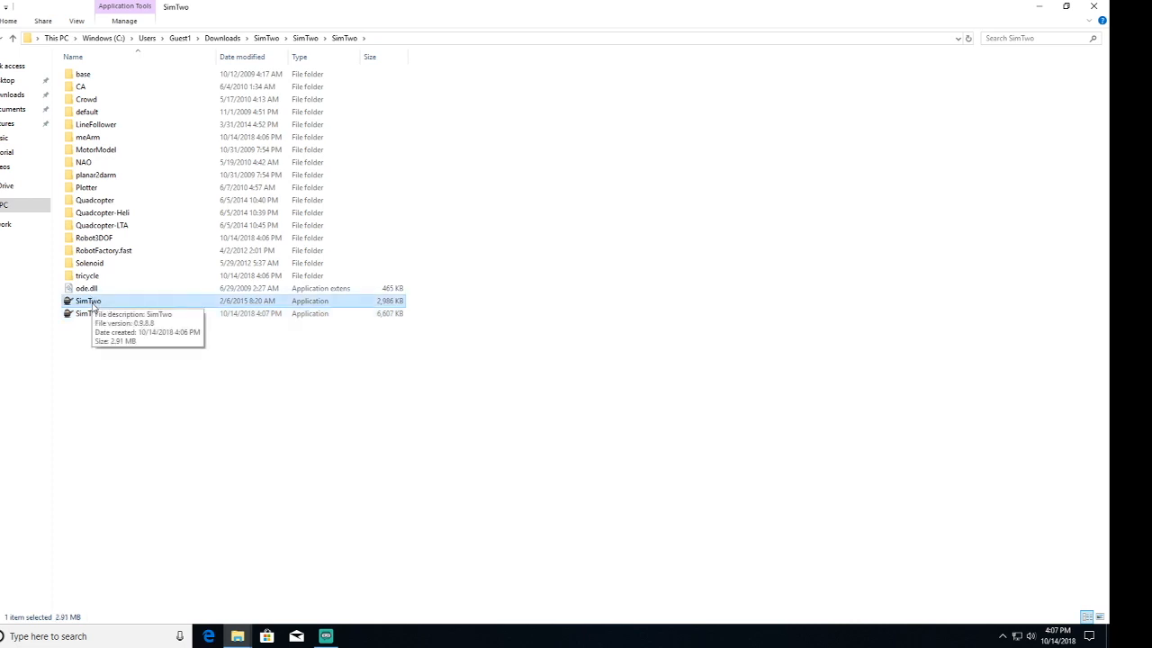
pyautogui.press('Delete')
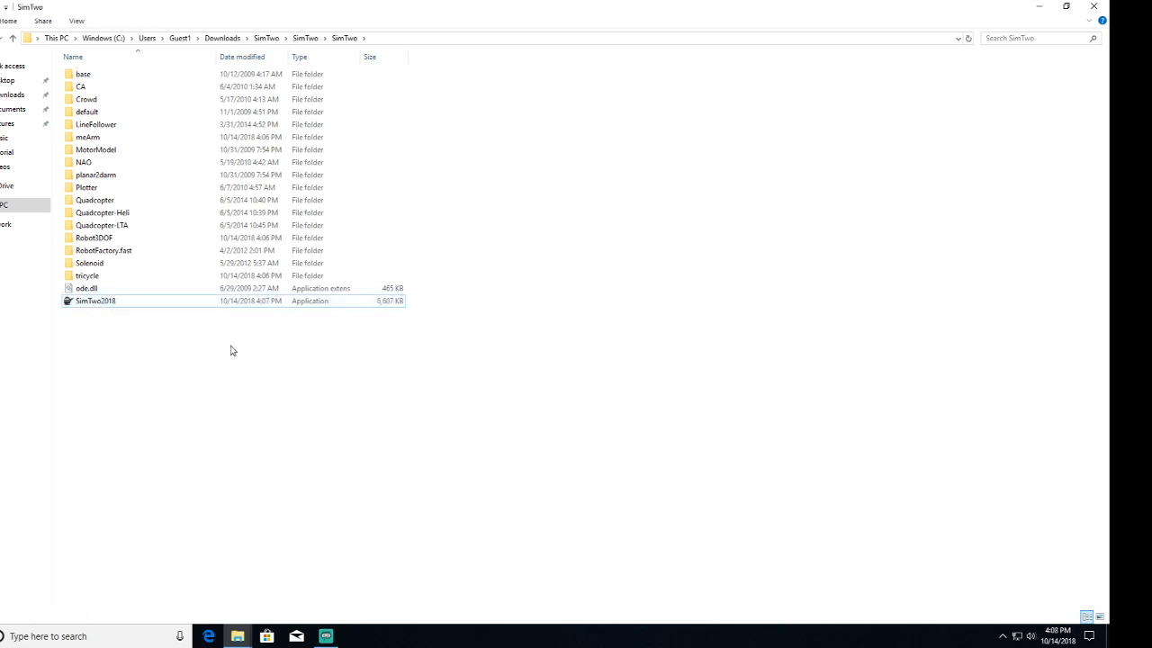
# Step: Launch the SimTwo2018 application and allow it to run despite the unknown publisher
pyautogui.click(101, 303)
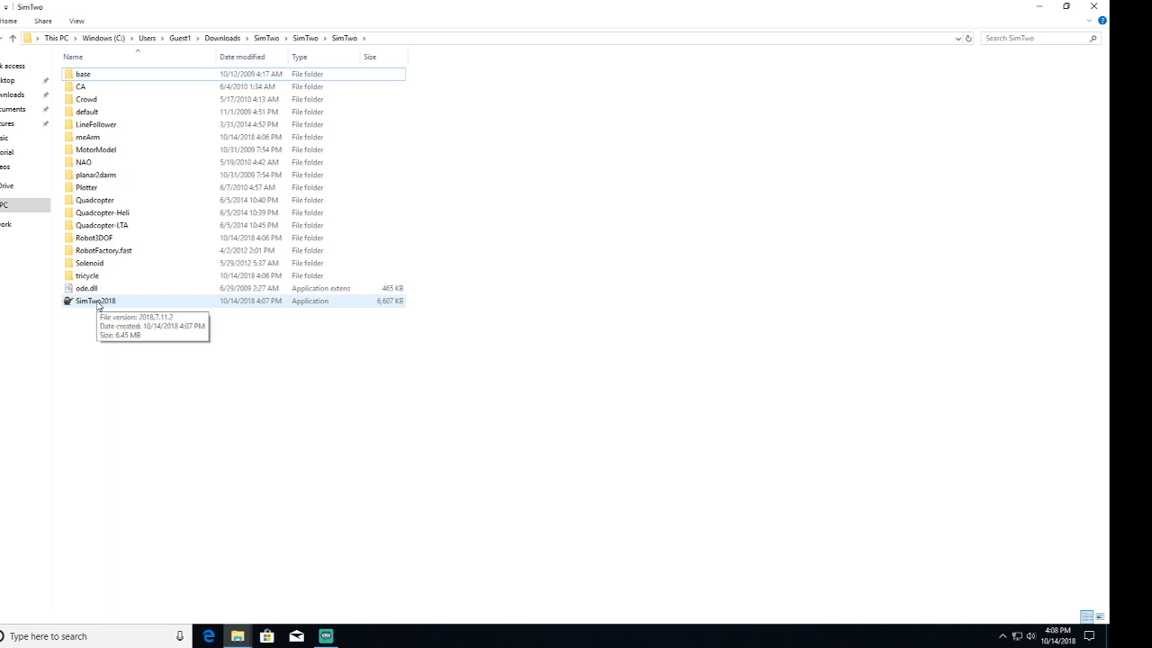
pyautogui.doubleClick(98, 304)
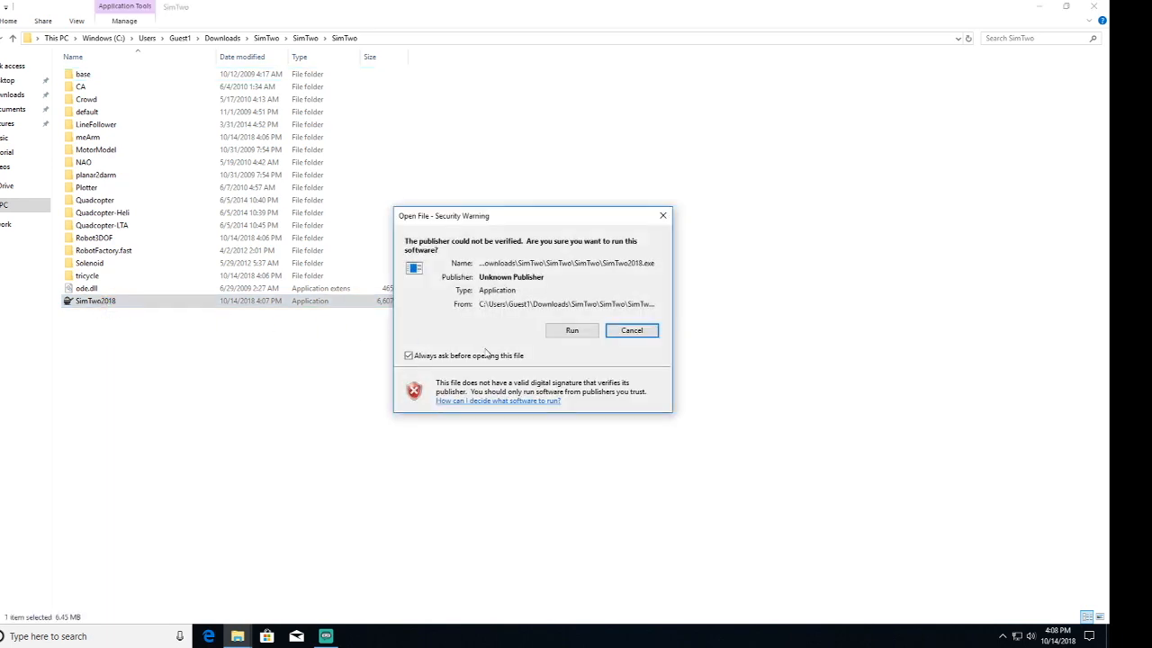
pyautogui.click(567, 331)
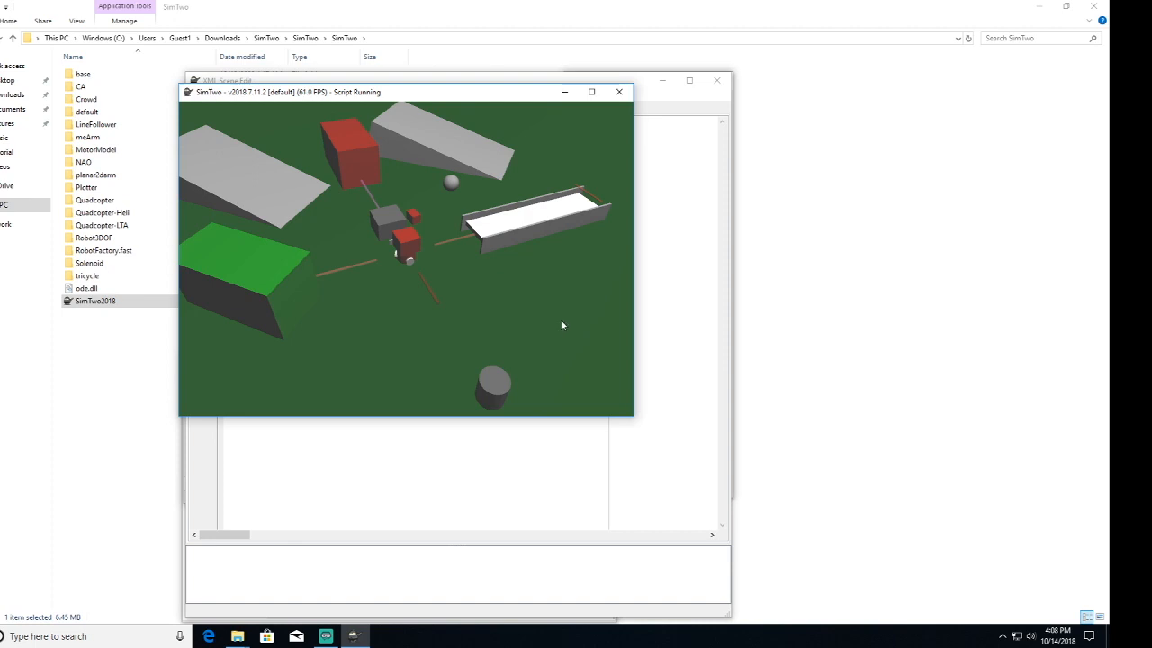
# Step: Spread out the 3D simulation and XML Scene Edit windows, and bring the Sheets and simulation windows to the front
pyautogui.moveTo(388, 102); pyautogui.dragTo(738, 162)
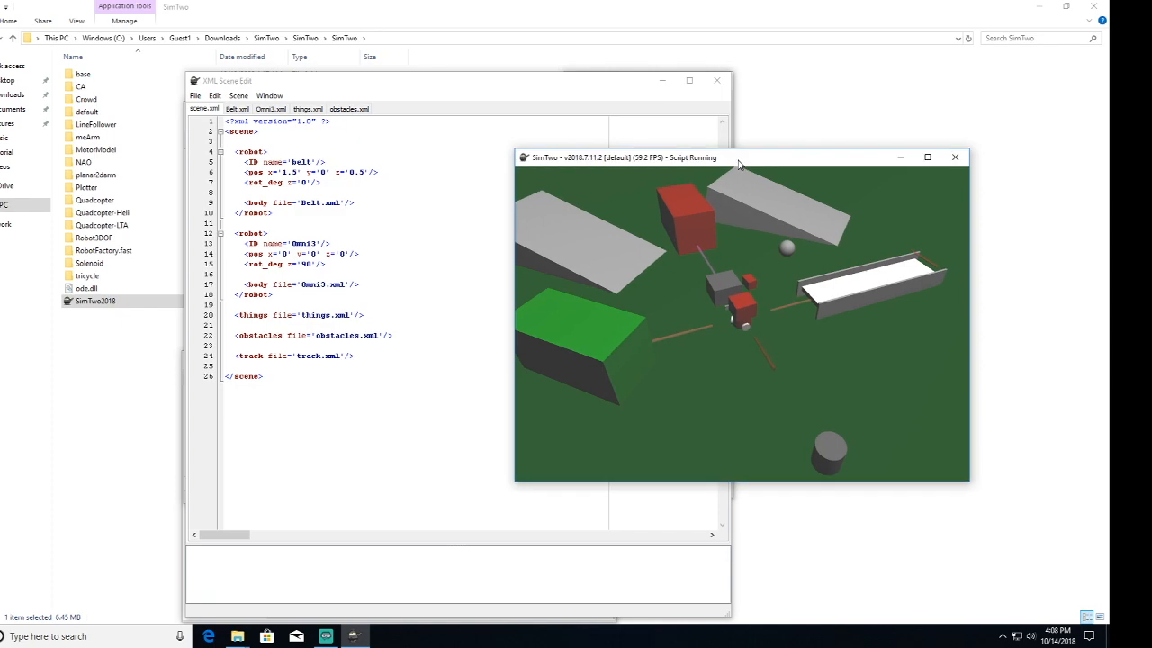
pyautogui.moveTo(630, 86); pyautogui.dragTo(364, 114)
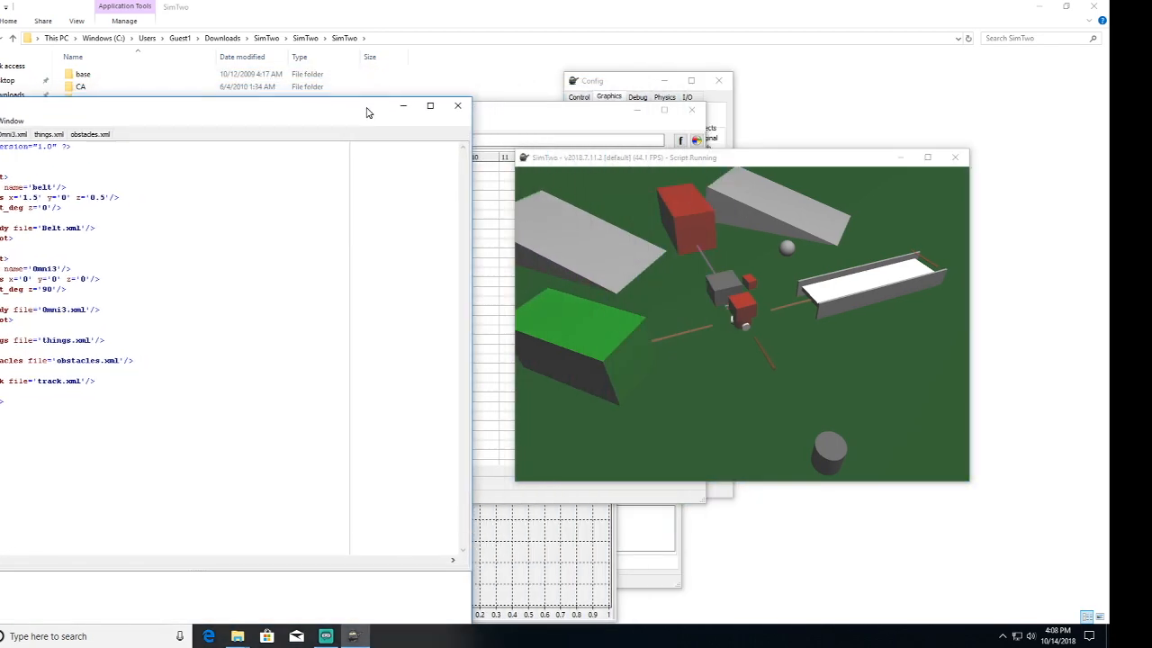
pyautogui.moveTo(565, 159); pyautogui.dragTo(668, 181)
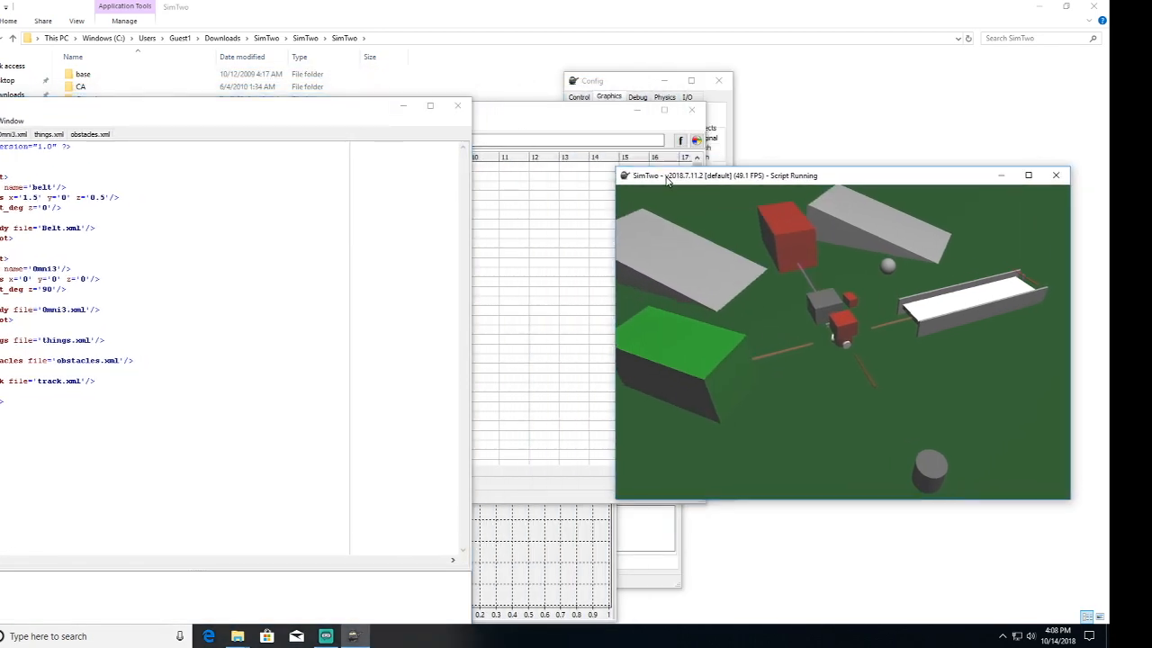
pyautogui.click(541, 116)
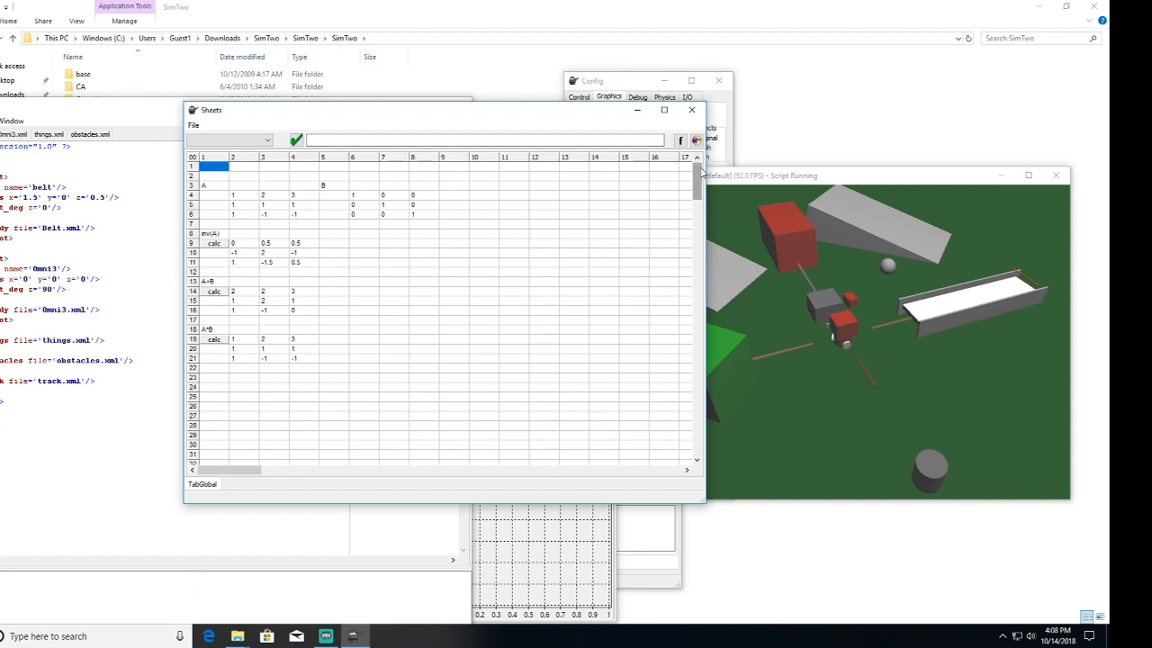
pyautogui.click(807, 177)
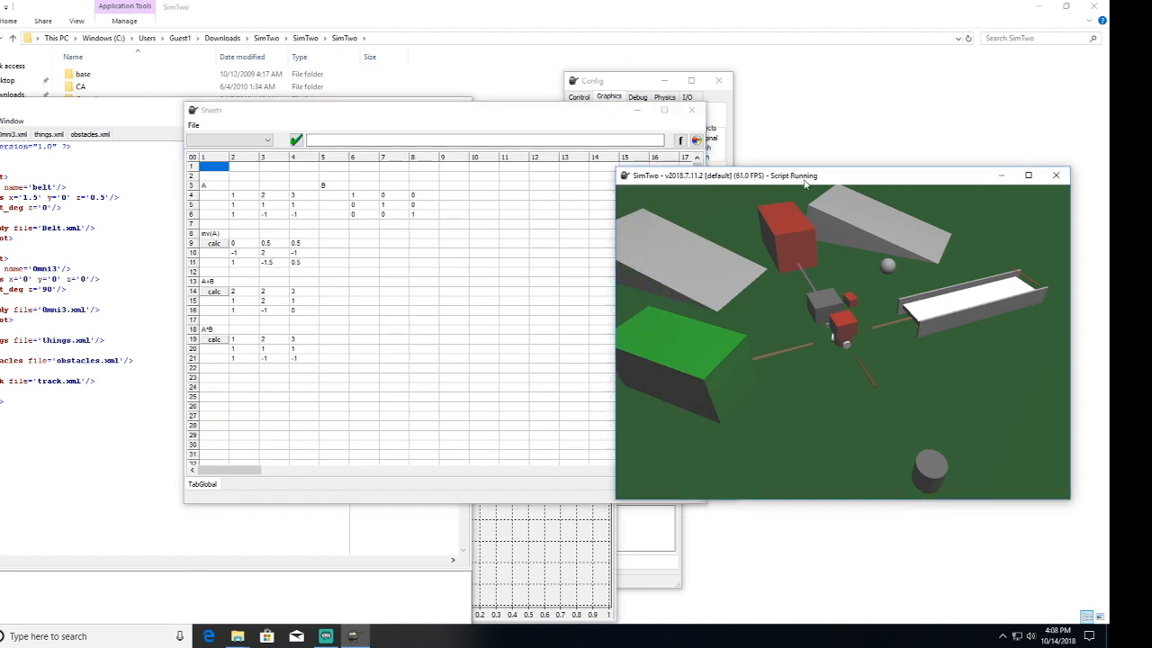
# Step: View the 3D simulation full screen, restore its window and move it away from the XML Scene Edit window
pyautogui.moveTo(798, 186); pyautogui.dragTo(648, 167)
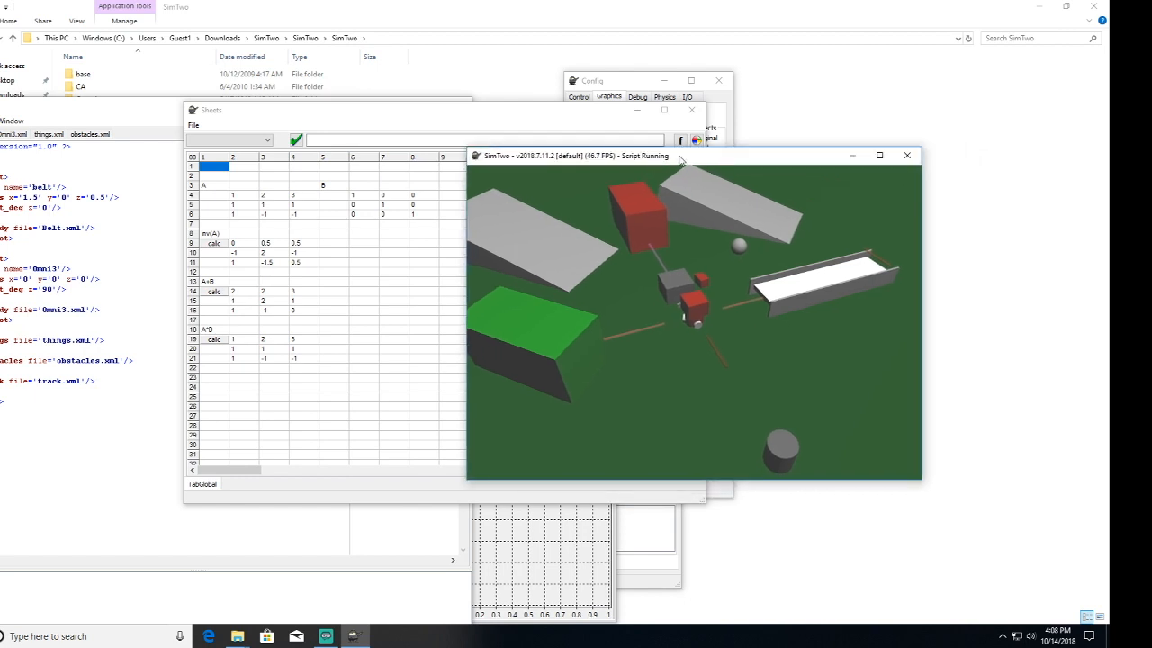
pyautogui.click(880, 157)
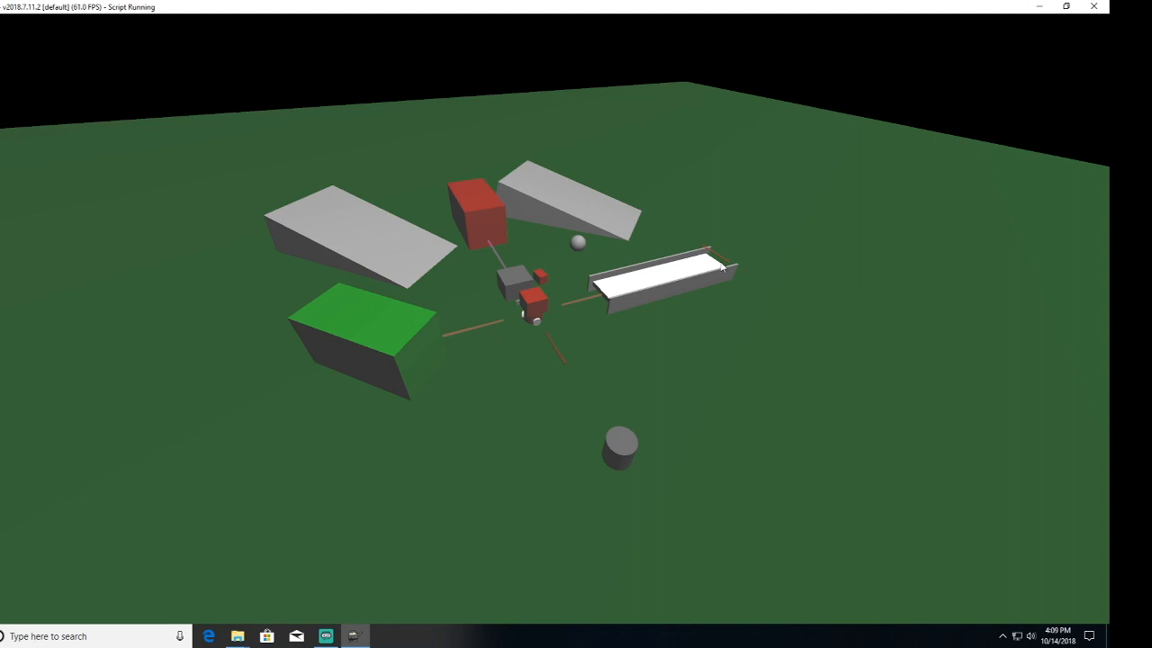
pyautogui.click(1039, 7)
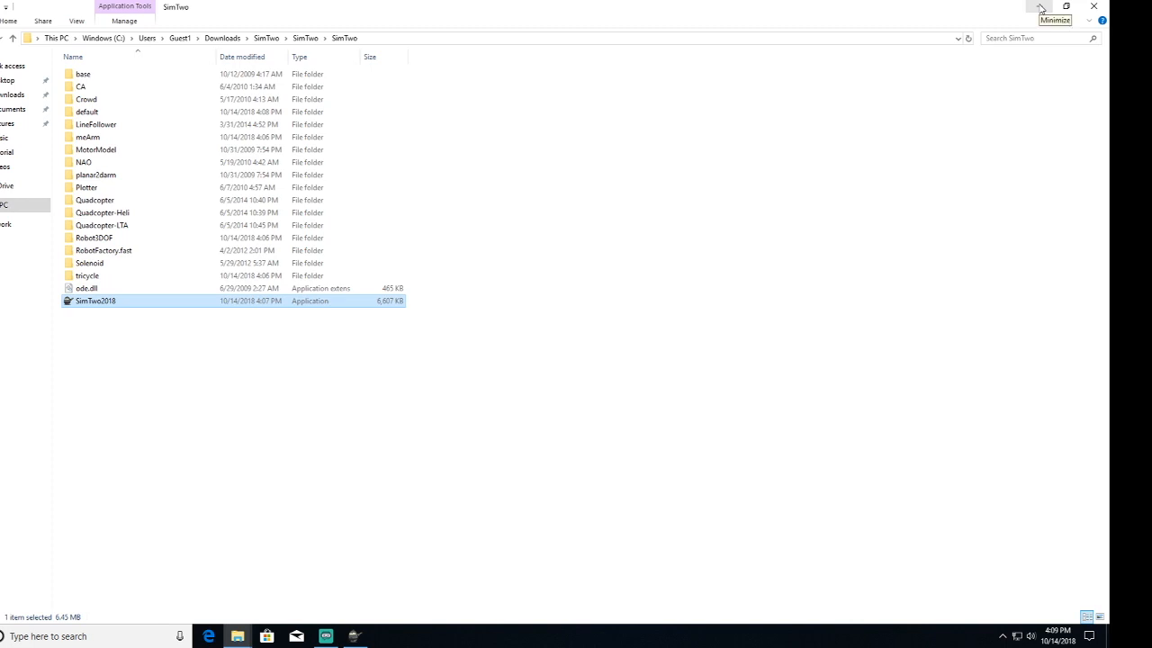
pyautogui.click(354, 636)
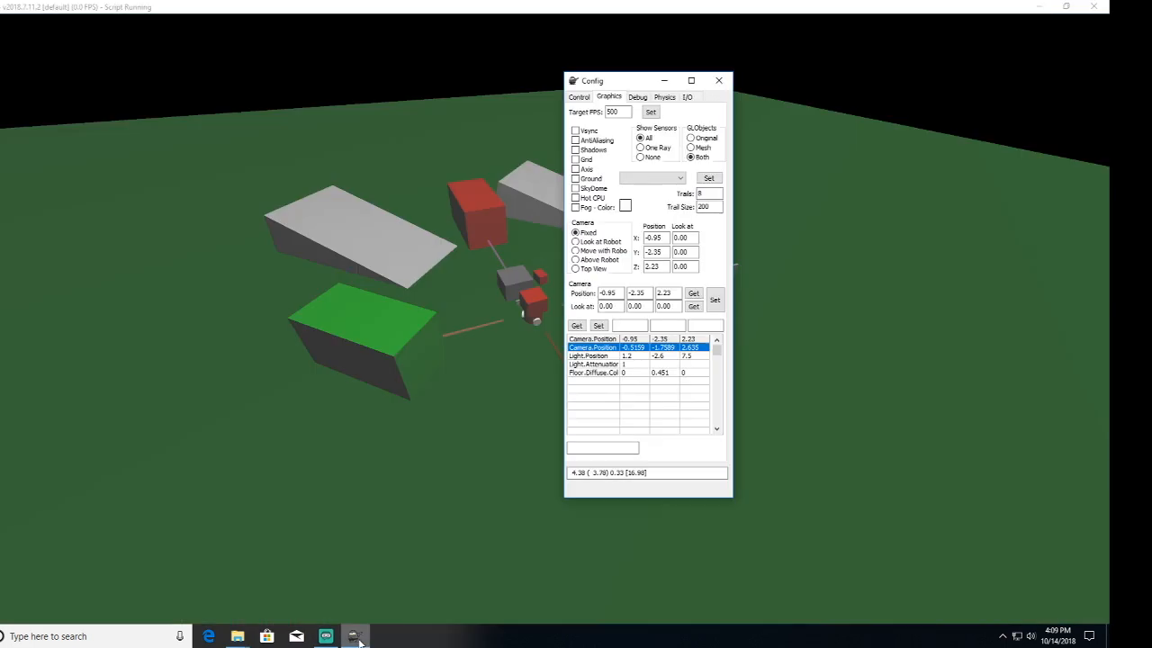
pyautogui.click(1069, 12)
pyautogui.click(1068, 9)
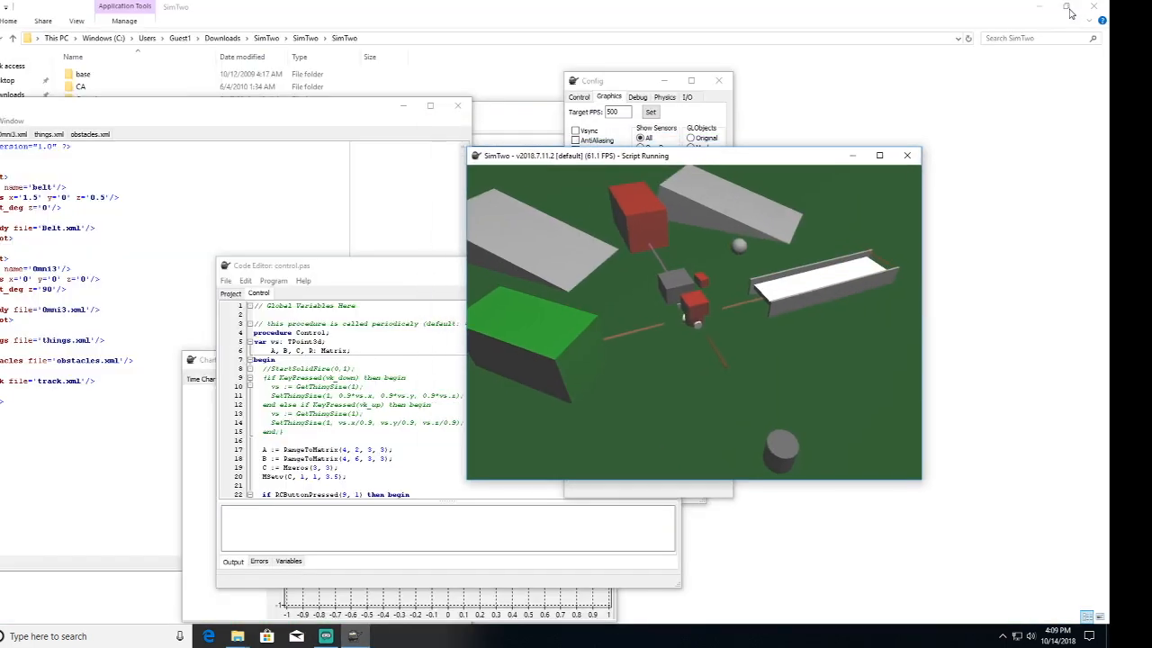
pyautogui.moveTo(802, 159); pyautogui.dragTo(927, 137)
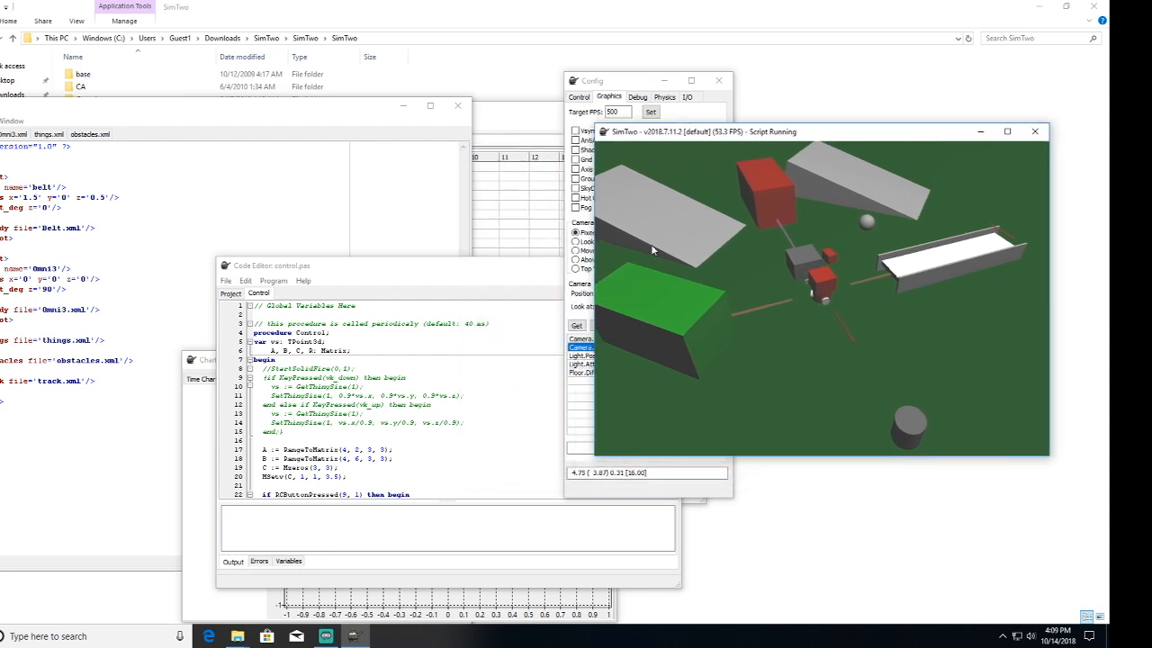
# Step: Review the Belt, Omni3, things and obstacles XML files in a maximized XML Scene Edit window, and place it restored beside the simulation
pyautogui.moveTo(323, 114); pyautogui.dragTo(489, 101)
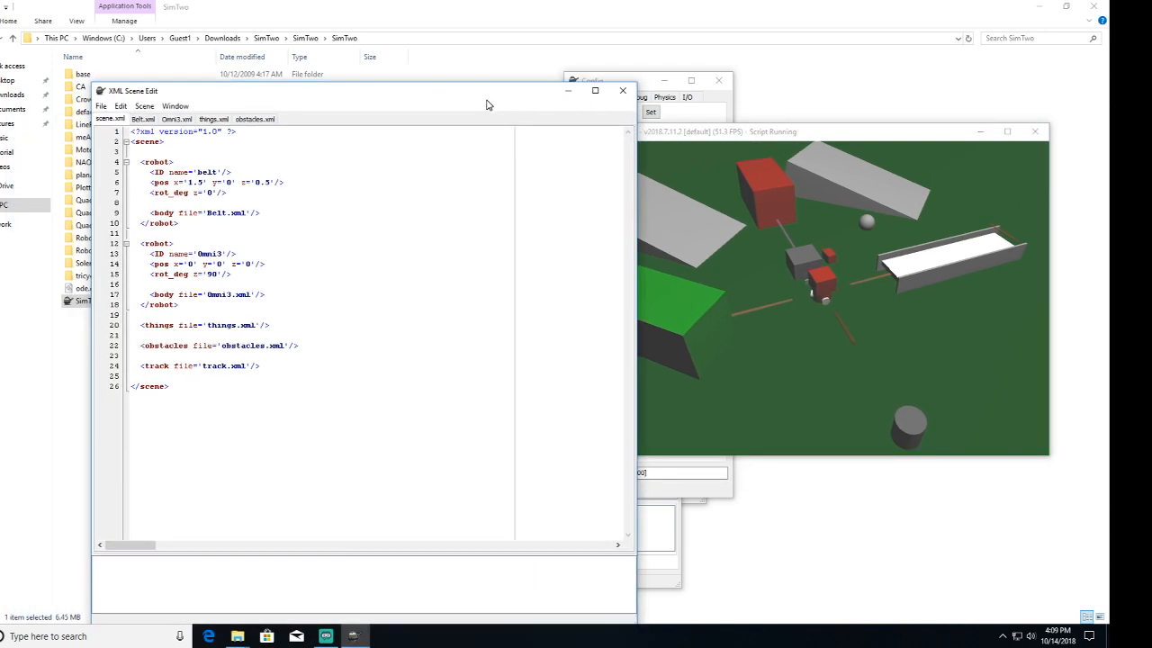
pyautogui.click(595, 91)
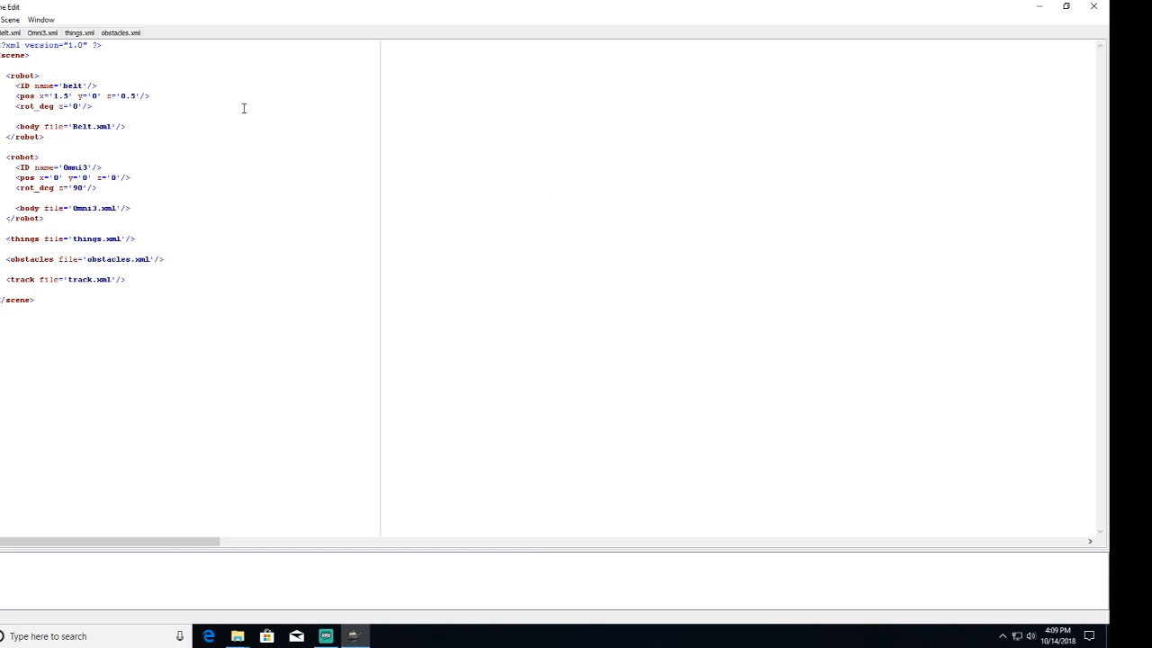
pyautogui.click(8, 33)
pyautogui.click(41, 33)
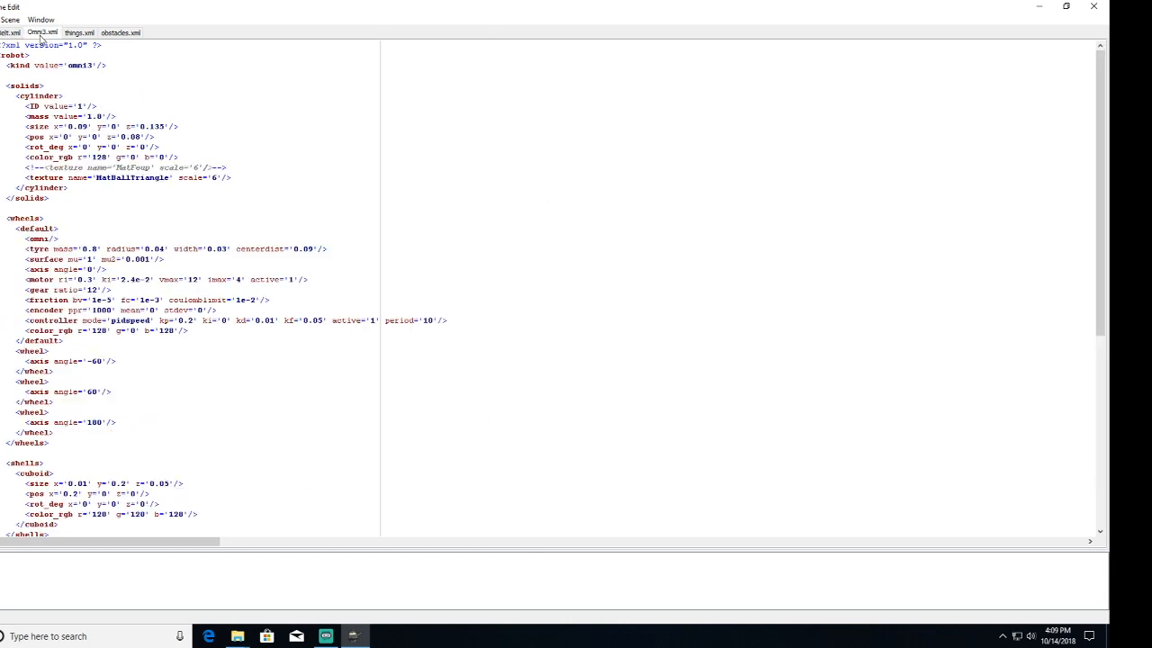
pyautogui.click(78, 33)
pyautogui.click(122, 33)
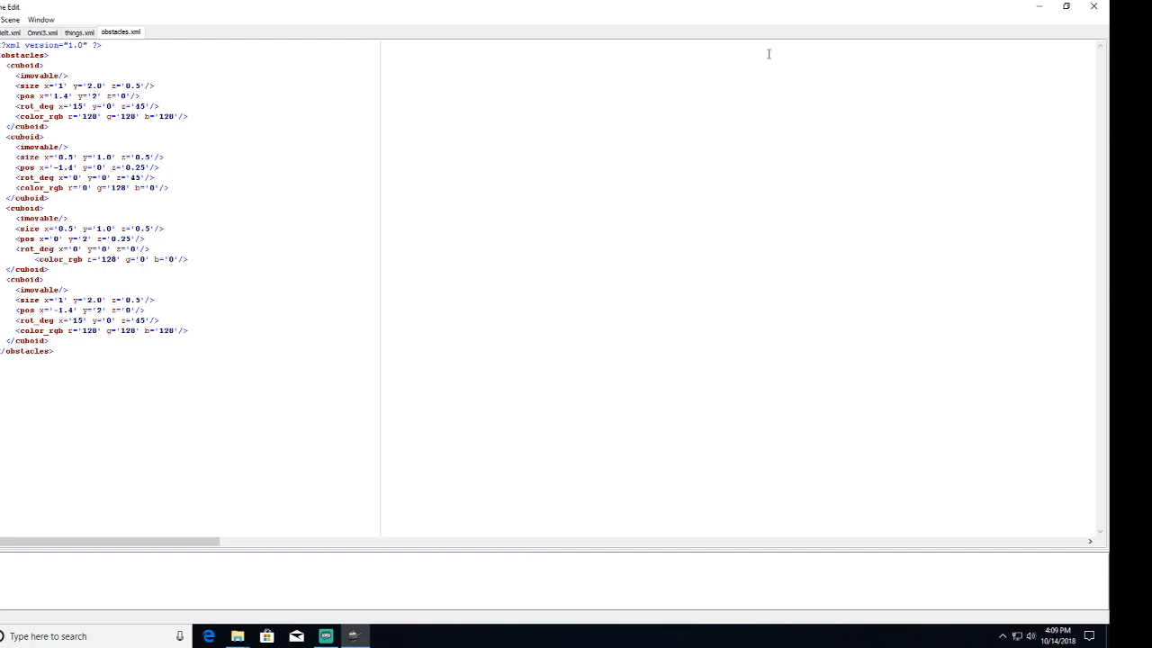
pyautogui.click(1066, 6)
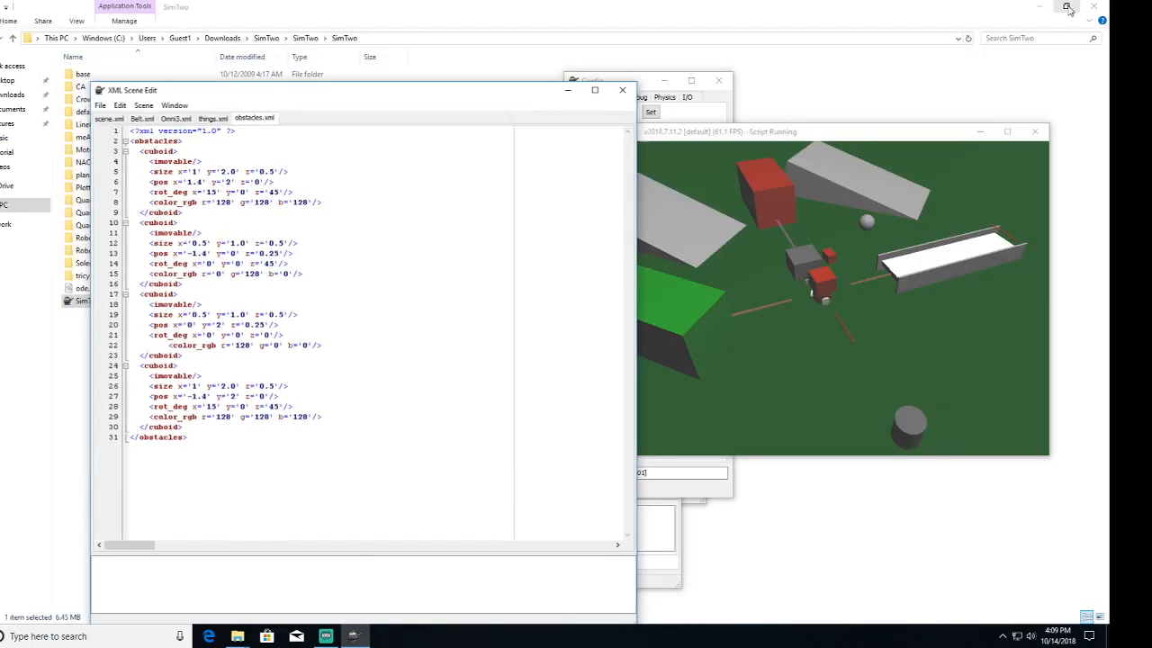
pyautogui.click(954, 146)
pyautogui.moveTo(885, 142); pyautogui.dragTo(933, 135)
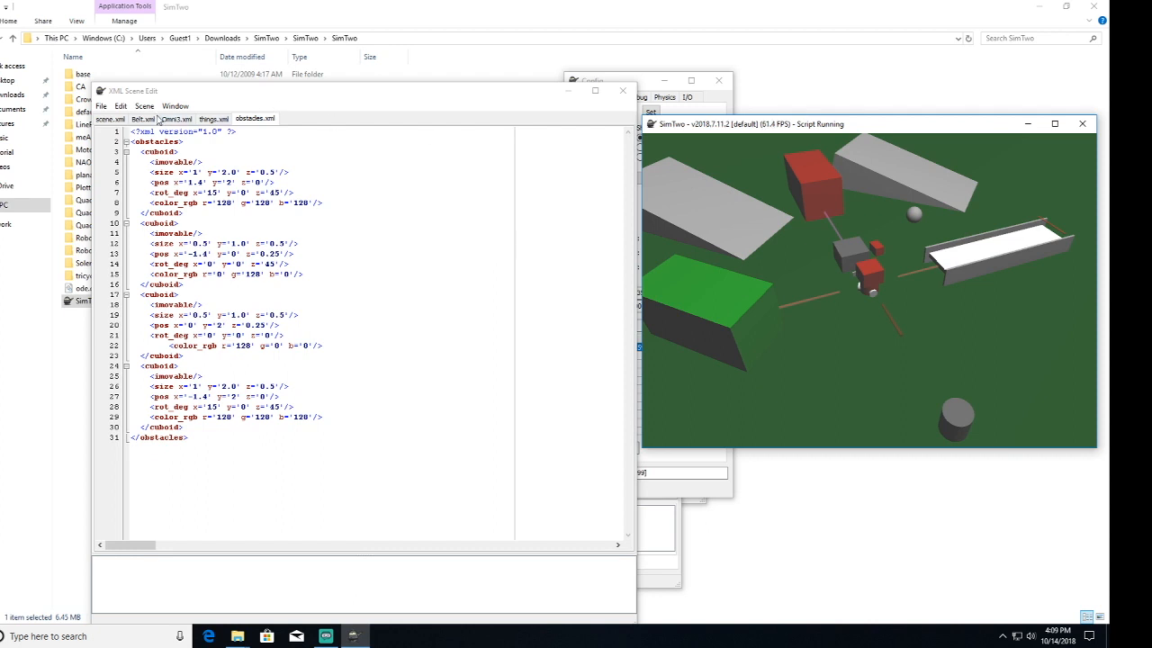
# Step: Change the scene from default to LineFollower
pyautogui.click(144, 106)
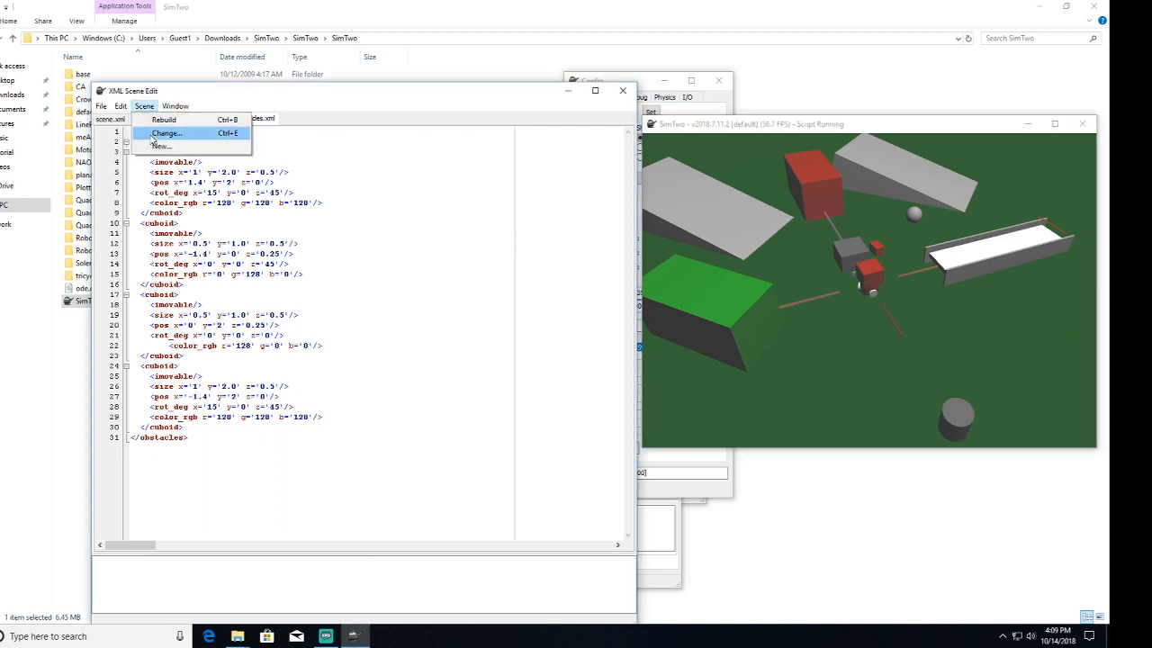
pyautogui.click(148, 133)
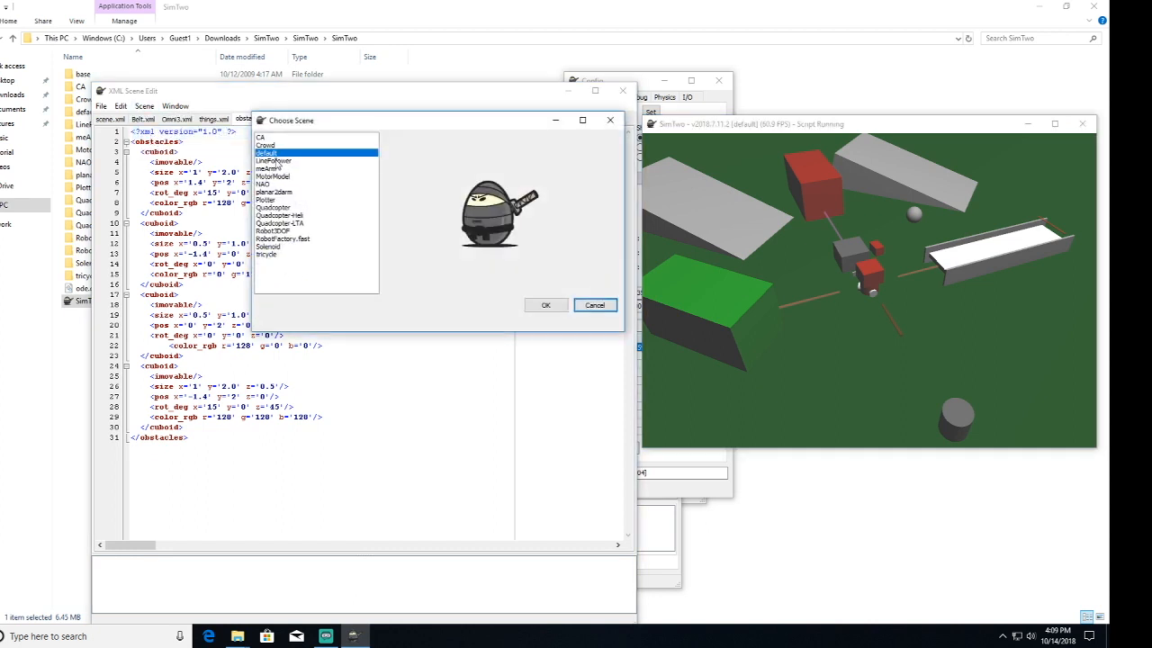
pyautogui.click(275, 160)
pyautogui.click(543, 305)
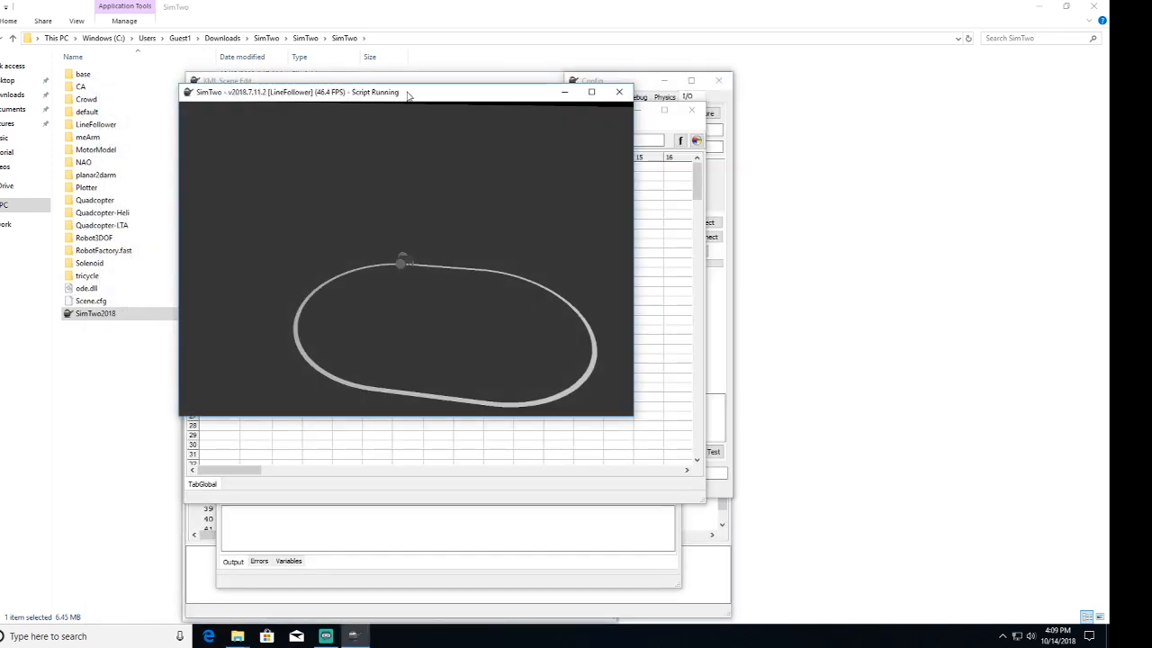
# Step: Move the simulation window aside and view the line follower's AGV.xml and track.xml files
pyautogui.moveTo(406, 92); pyautogui.dragTo(744, 133)
pyautogui.click(312, 91)
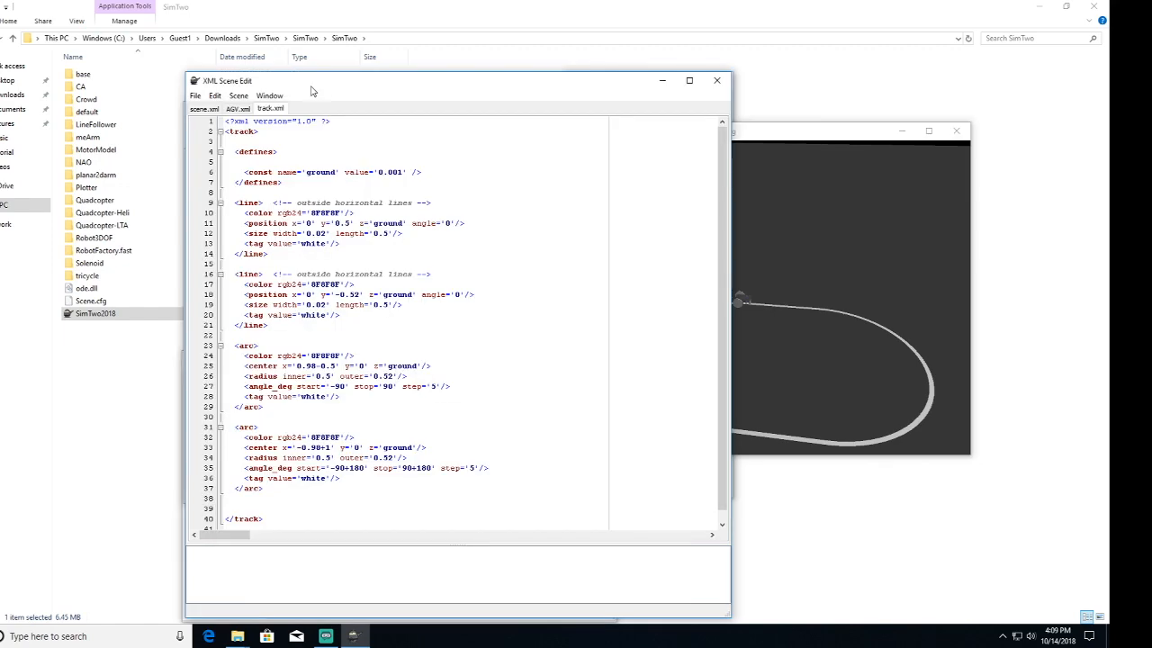
pyautogui.click(238, 108)
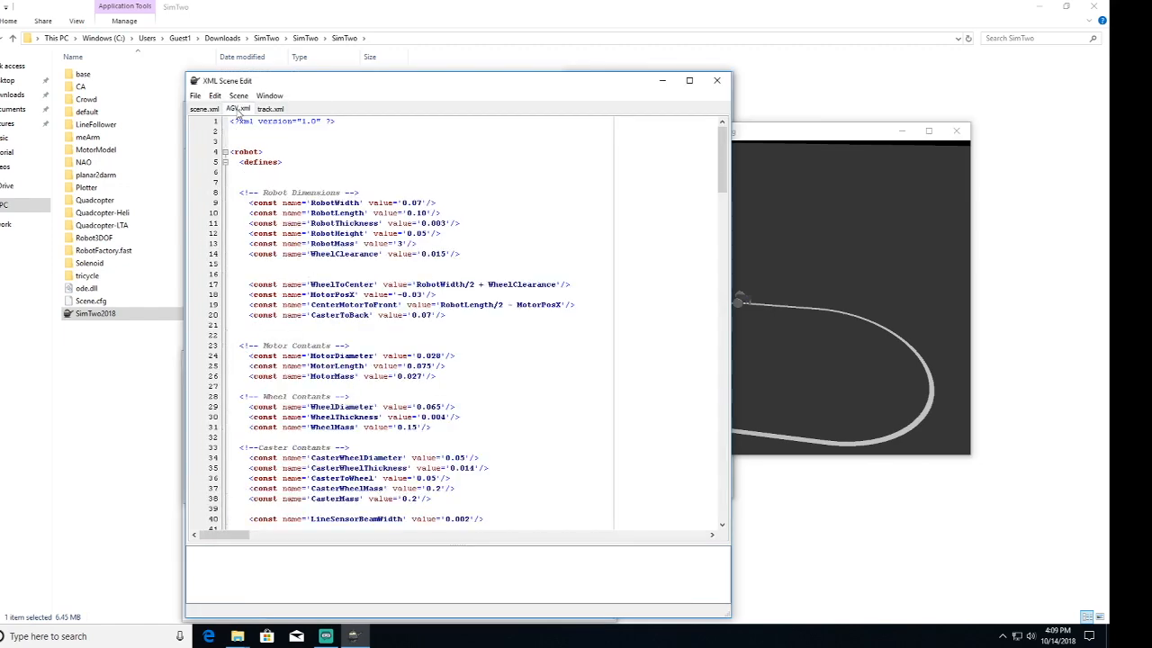
pyautogui.click(268, 108)
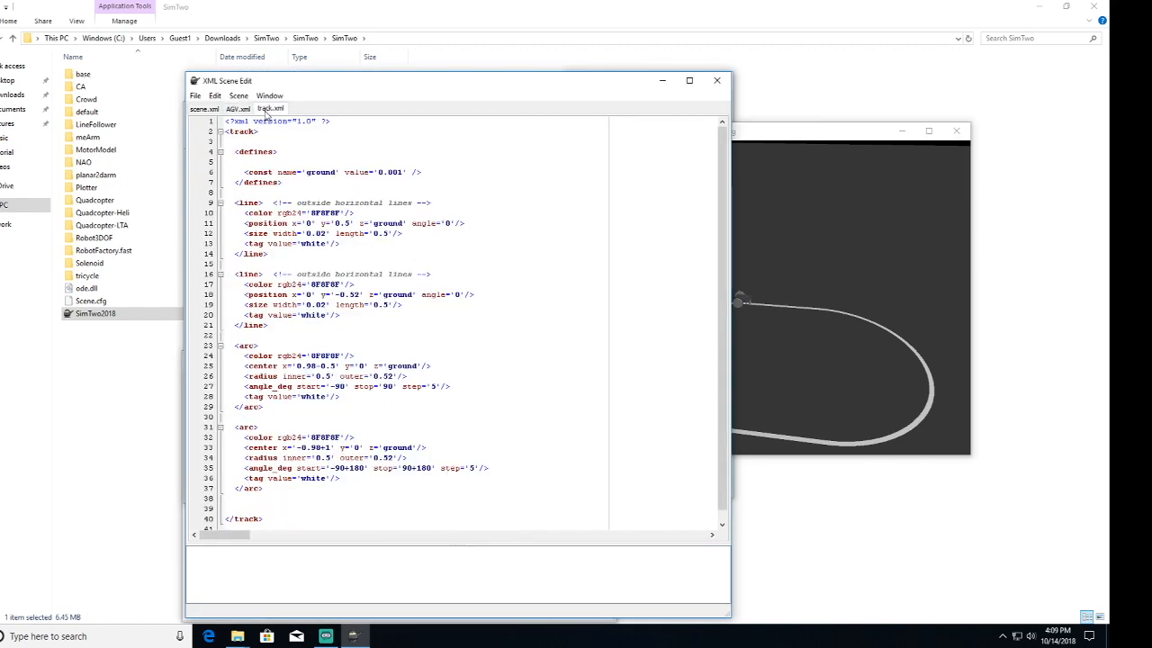
# Step: Rebuild the LineFollower scene and change the scene back to default
pyautogui.click(238, 95)
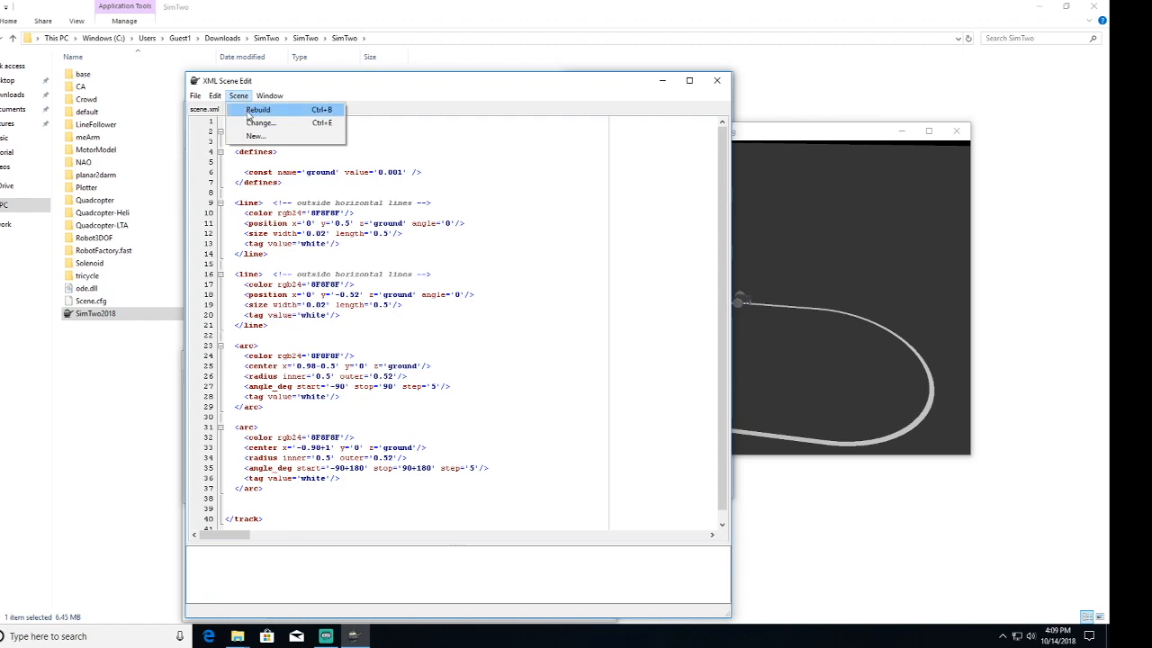
pyautogui.click(257, 110)
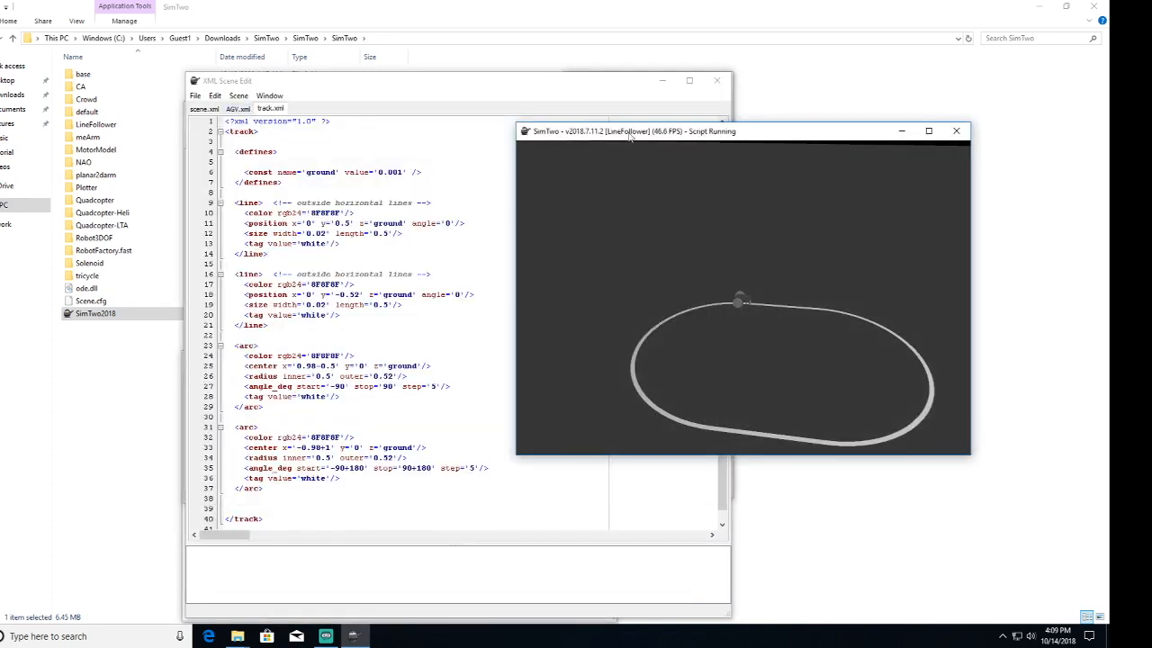
pyautogui.click(238, 95)
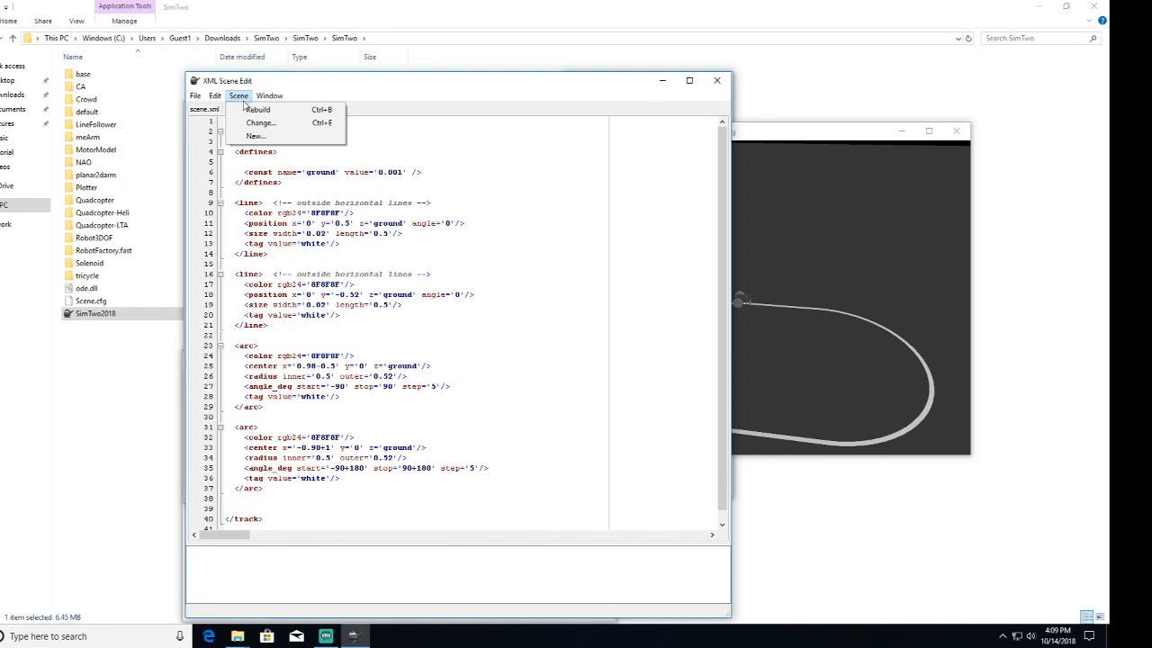
pyautogui.click(257, 122)
pyautogui.click(272, 153)
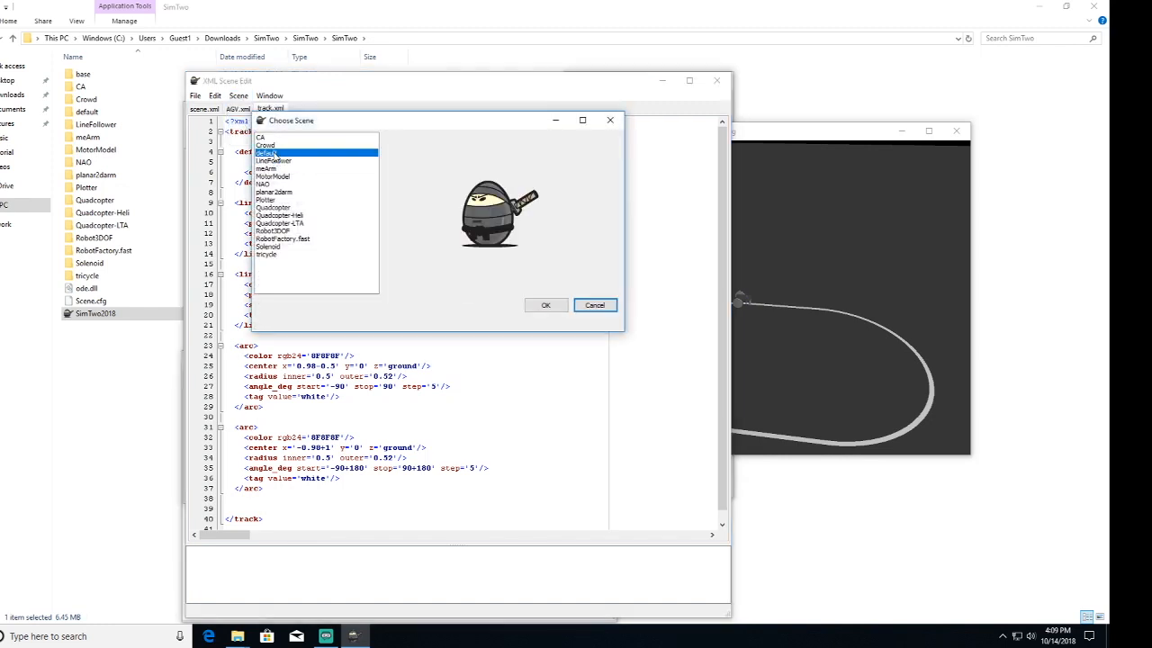
pyautogui.click(544, 306)
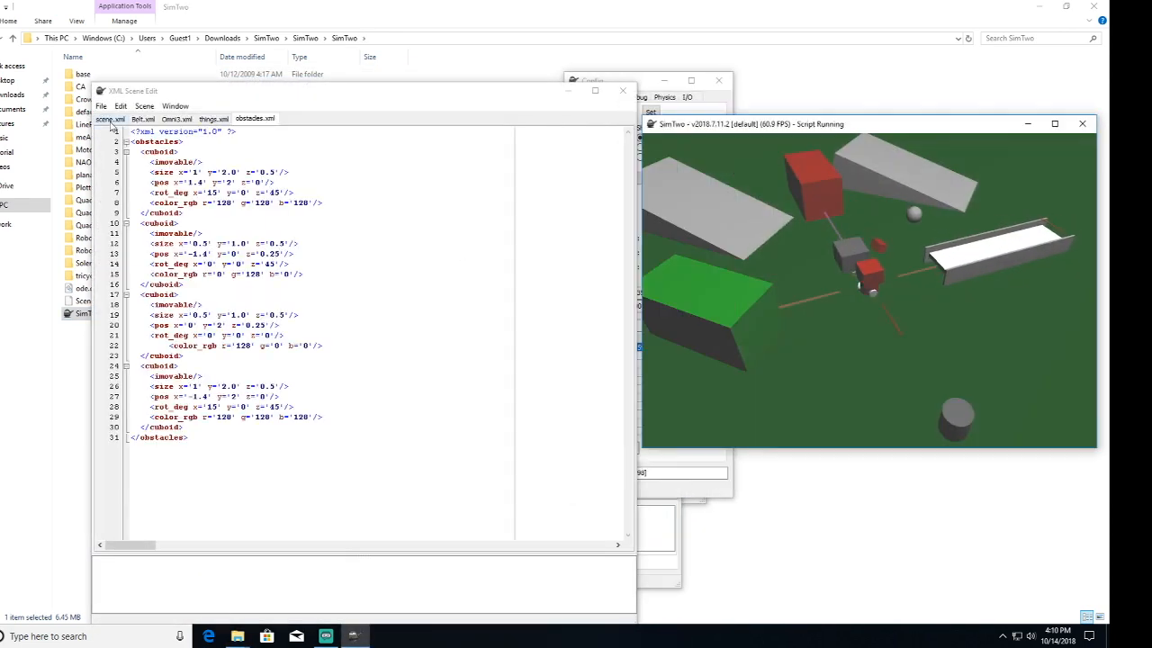
# Step: Move the XML Scene Edit window fully into view and look through the default scene's five XML files
pyautogui.moveTo(136, 96); pyautogui.dragTo(175, 77)
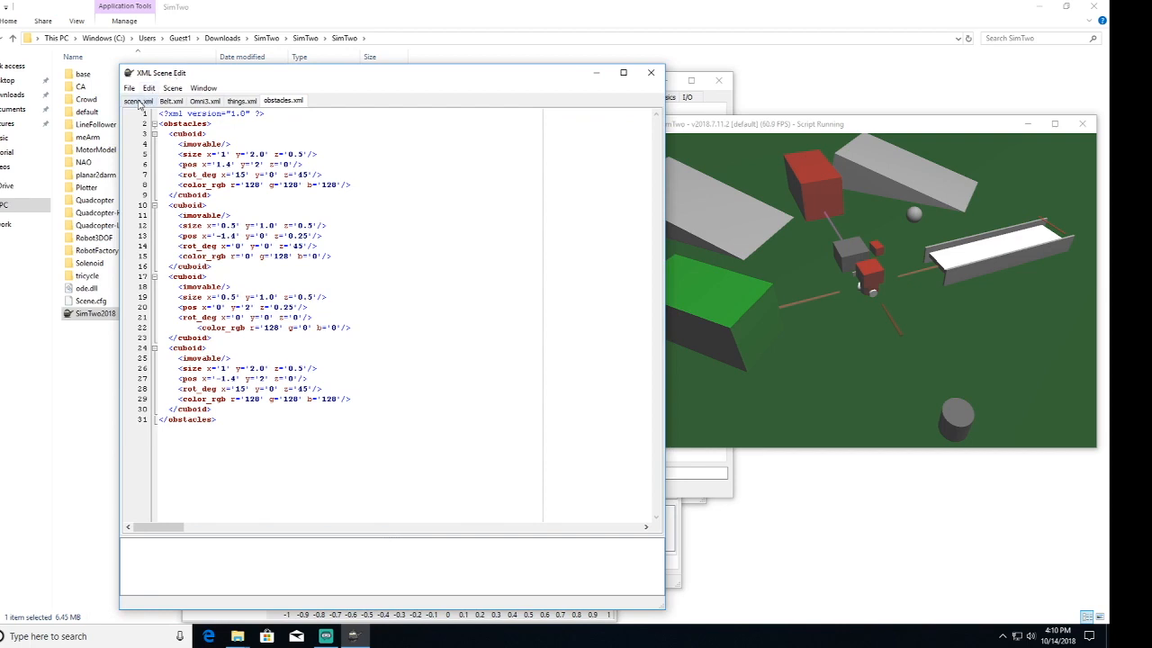
pyautogui.click(139, 101)
pyautogui.click(171, 100)
pyautogui.click(205, 100)
pyautogui.click(241, 100)
pyautogui.click(286, 101)
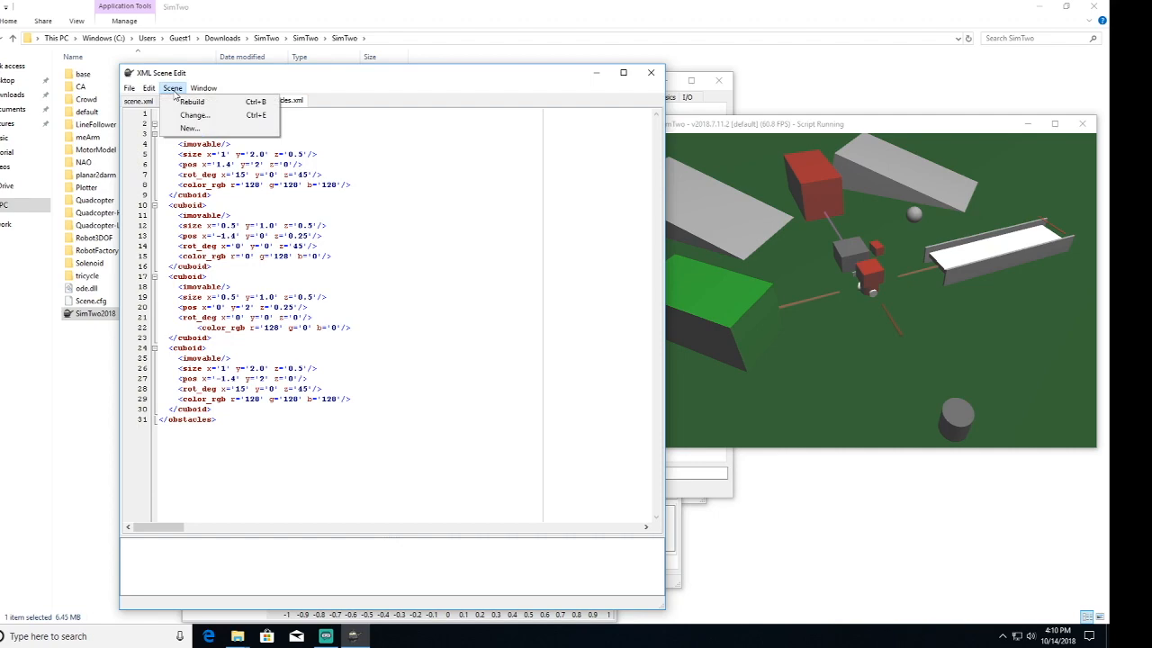
# Step: Load the LineFollower scene in place of the default one
pyautogui.click(194, 115)
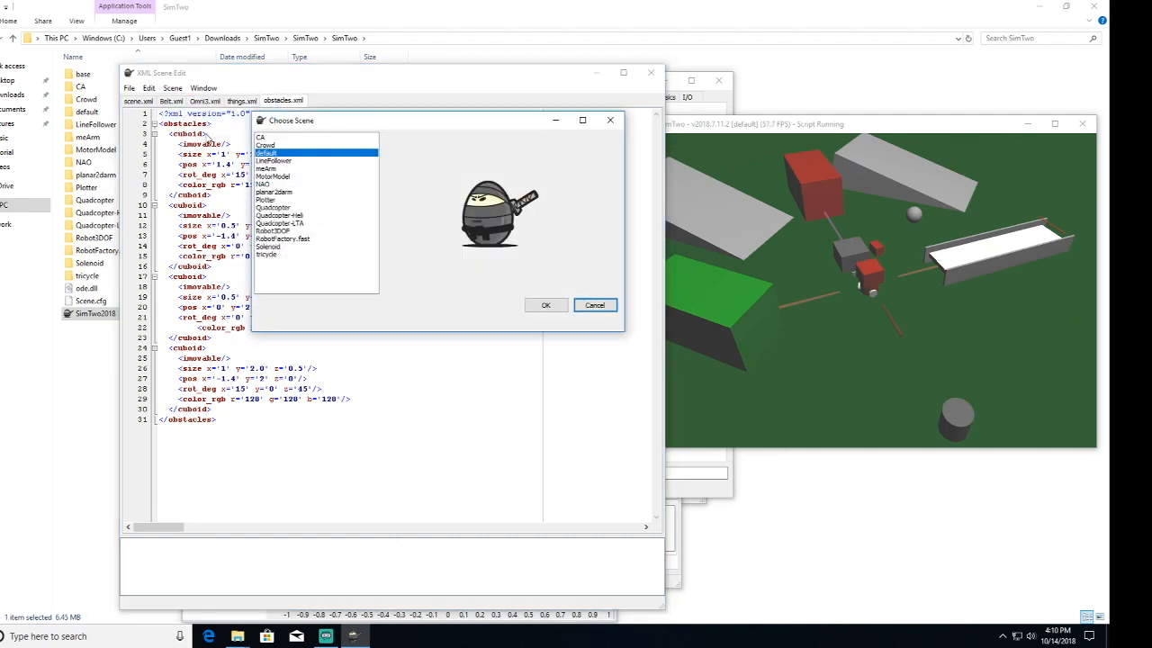
pyautogui.click(267, 168)
pyautogui.click(273, 161)
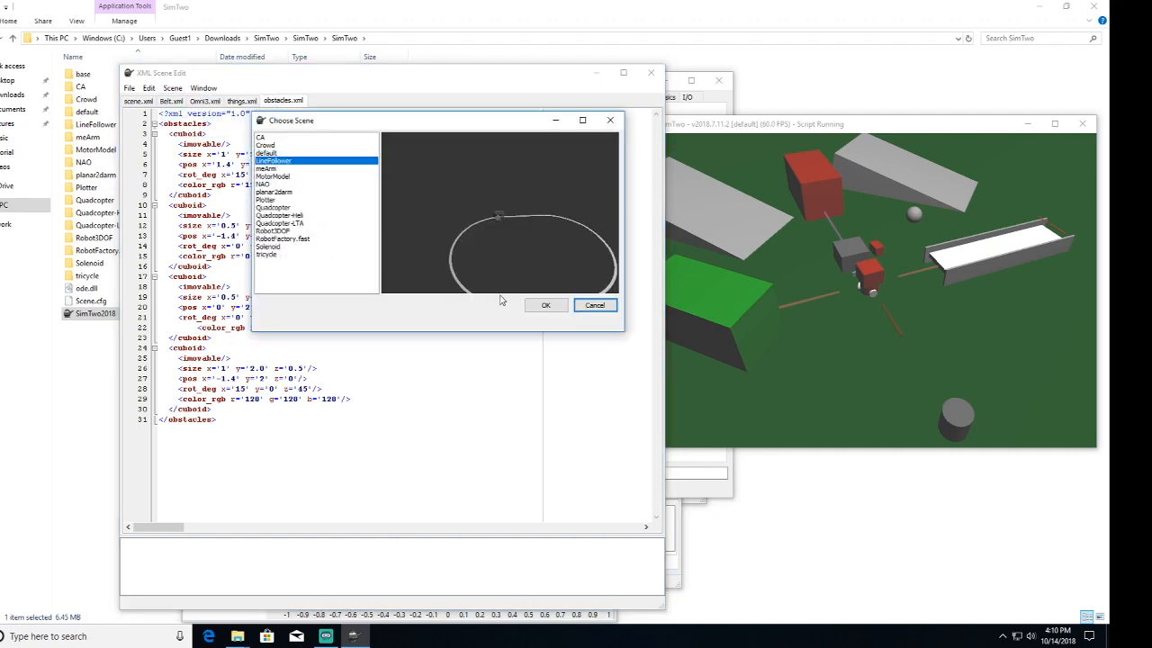
pyautogui.click(545, 306)
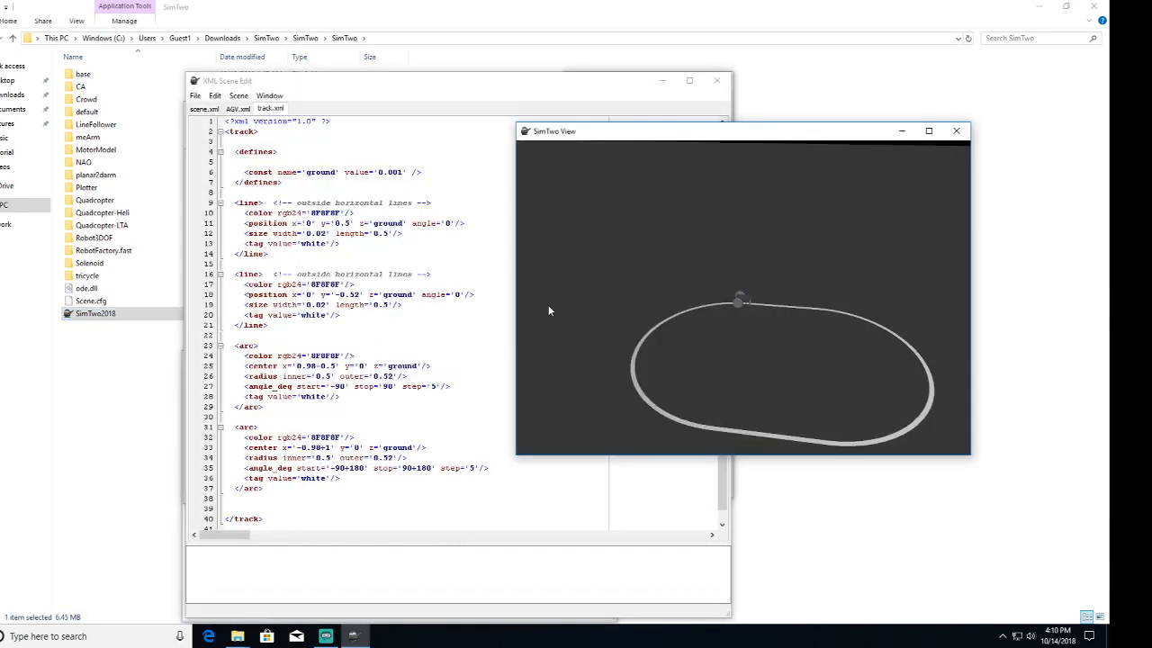
# Step: Inspect the AGV.xml robot definition and track.xml, and move the simulation window clear of the editor
pyautogui.click(245, 116)
pyautogui.click(238, 109)
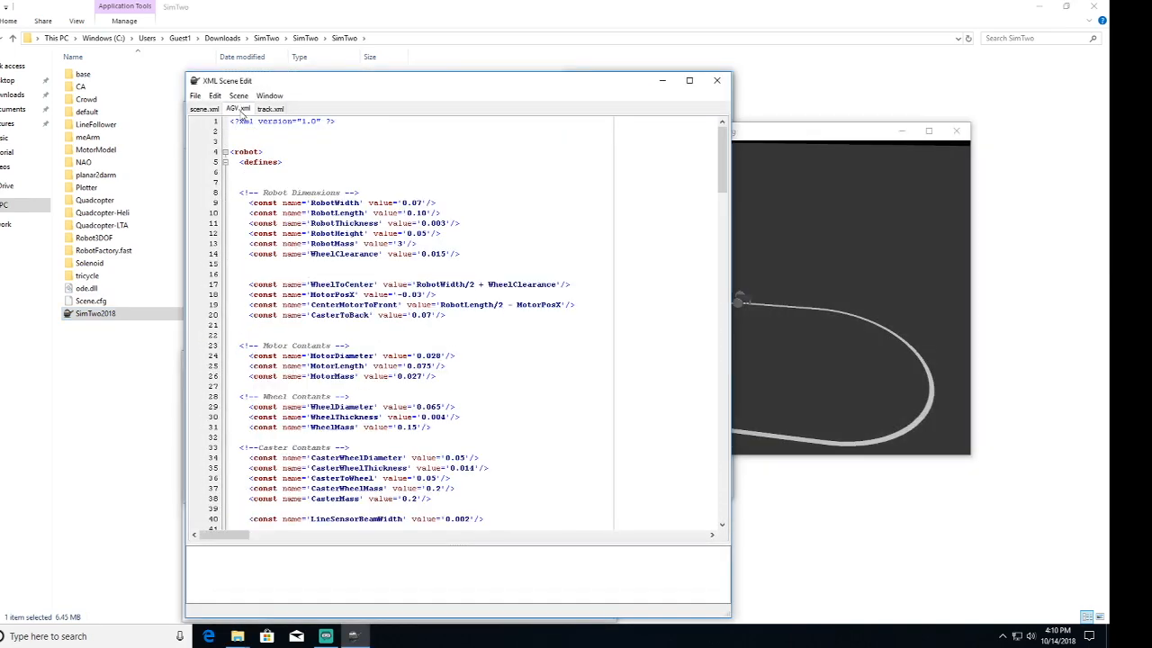
pyautogui.click(270, 109)
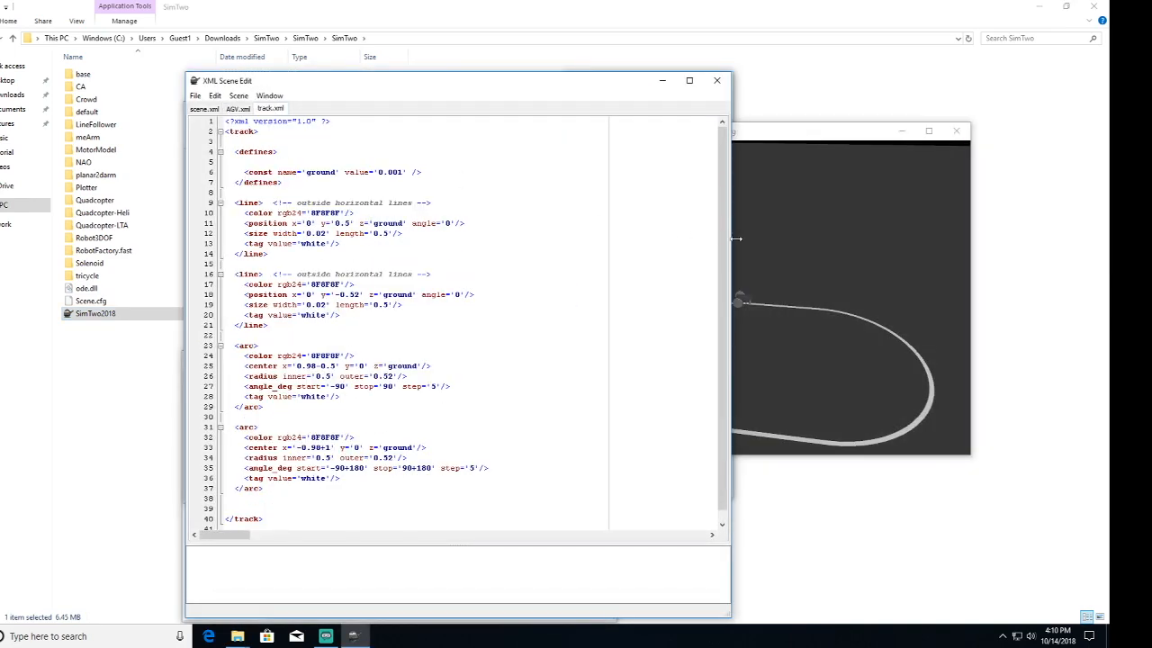
pyautogui.click(765, 242)
pyautogui.moveTo(749, 137); pyautogui.dragTo(846, 128)
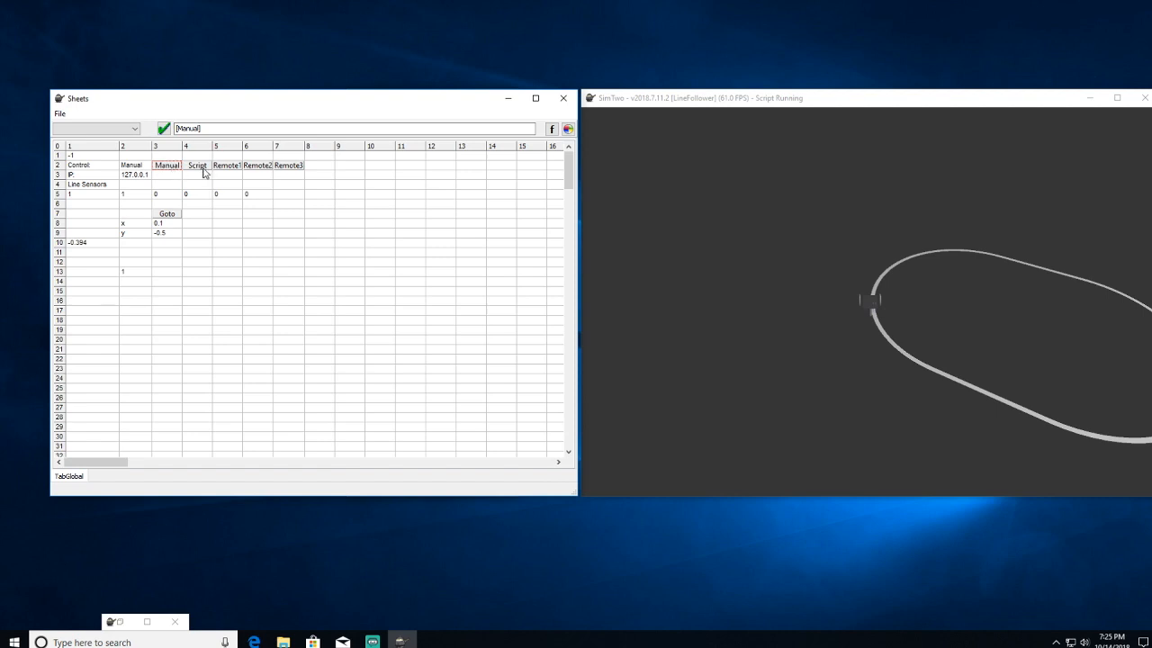
# Step: Set the robot's control mode to Script, view the simulation full screen, and restore its window slightly widened beside Sheets
pyautogui.click(203, 171)
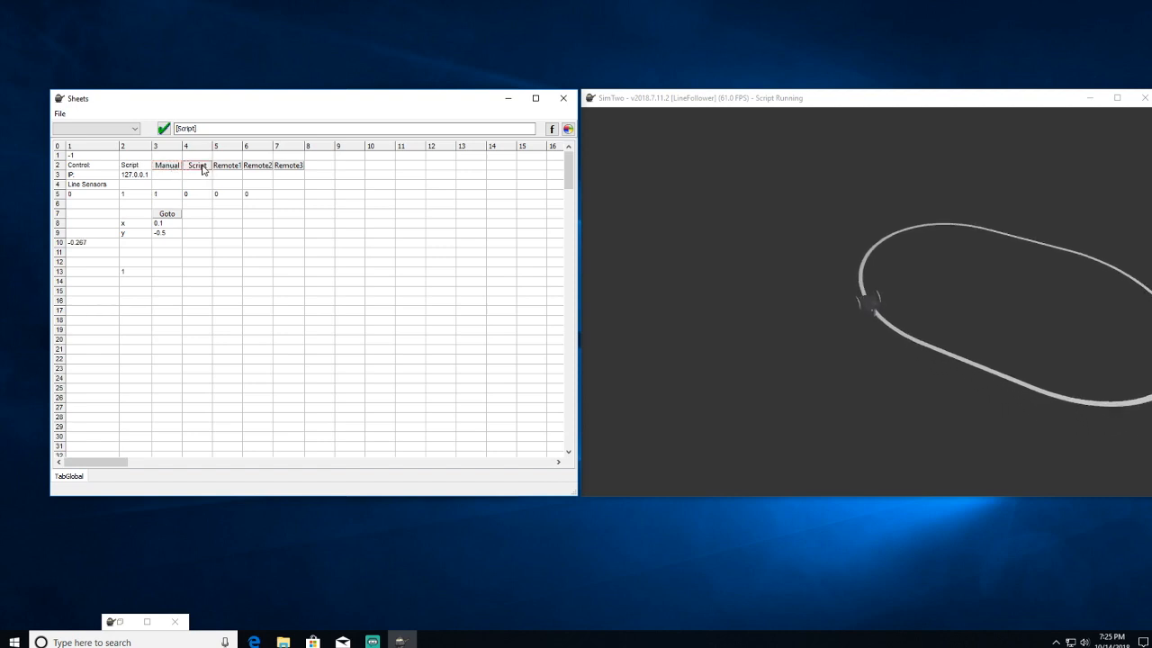
pyautogui.click(1117, 101)
pyautogui.click(1117, 98)
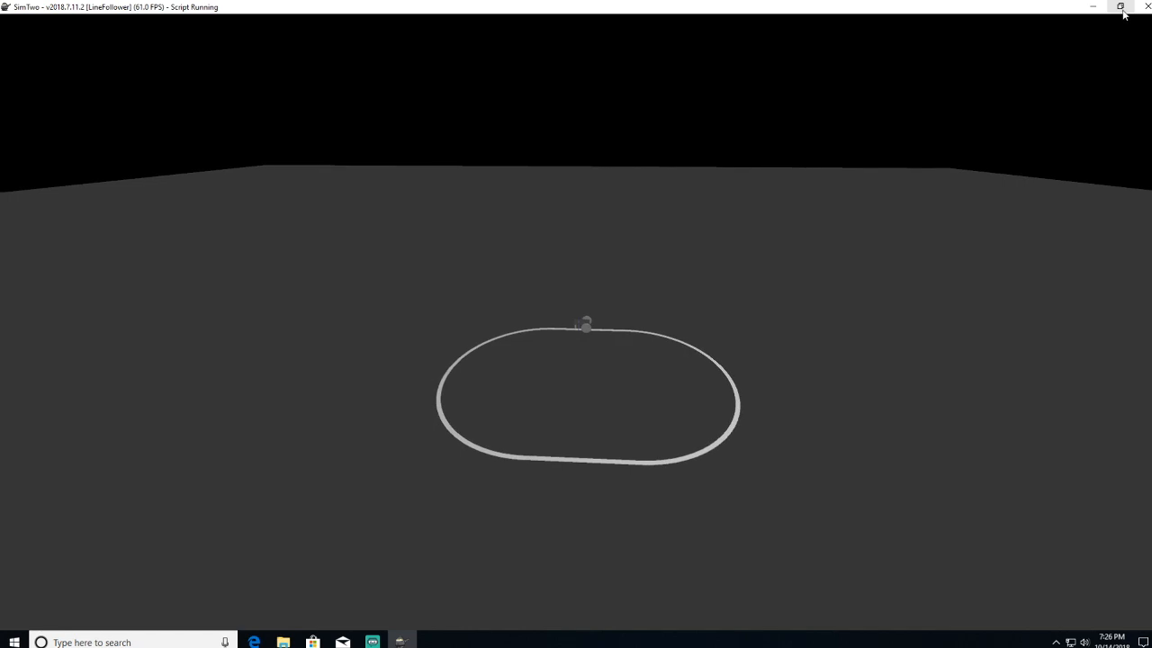
pyautogui.click(1122, 14)
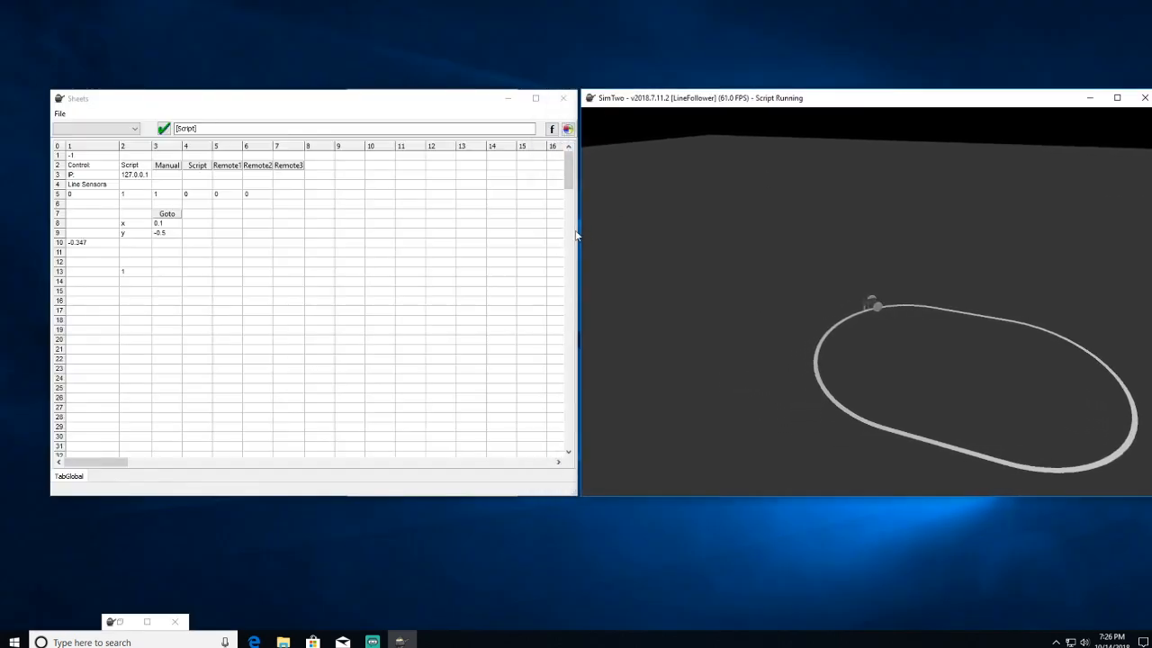
pyautogui.moveTo(577, 236); pyautogui.dragTo(571, 235)
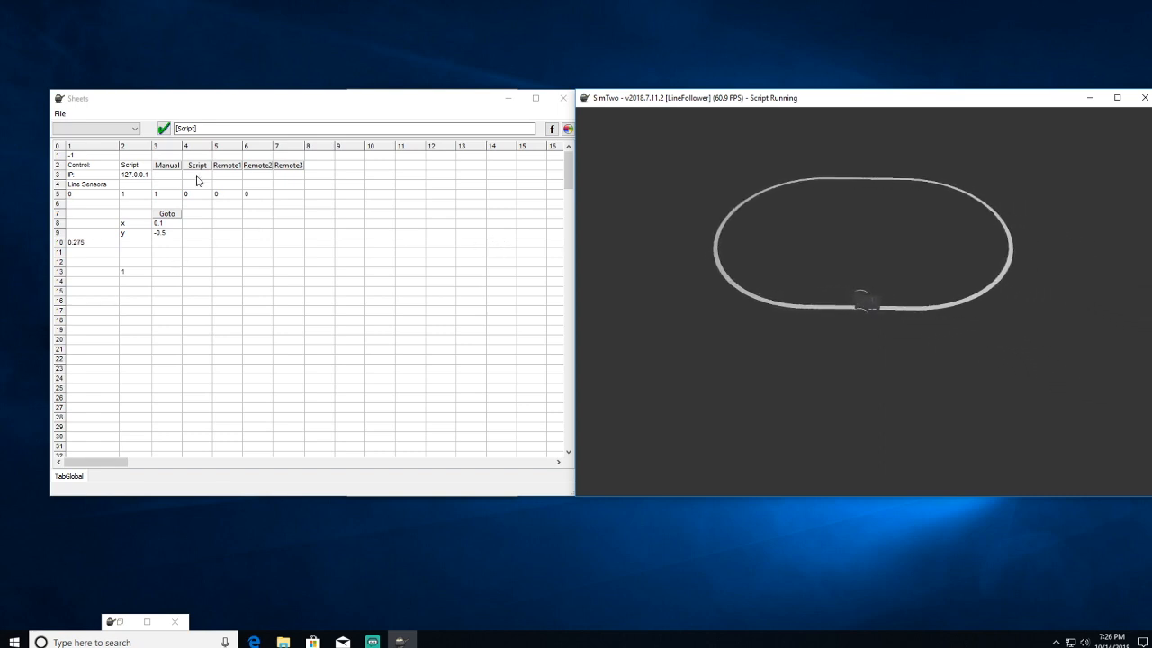
# Step: Switch the robot between Manual and Script control, send it to x 0.1, y -0.5 with Goto, and resume Script control
pyautogui.click(172, 168)
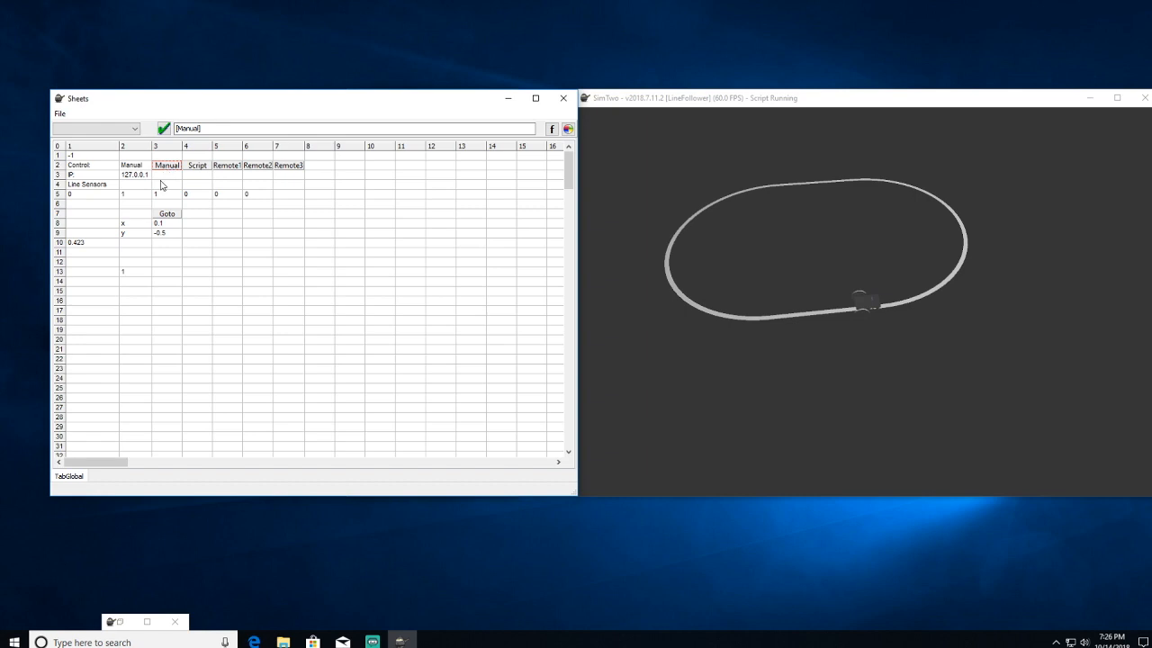
pyautogui.click(196, 169)
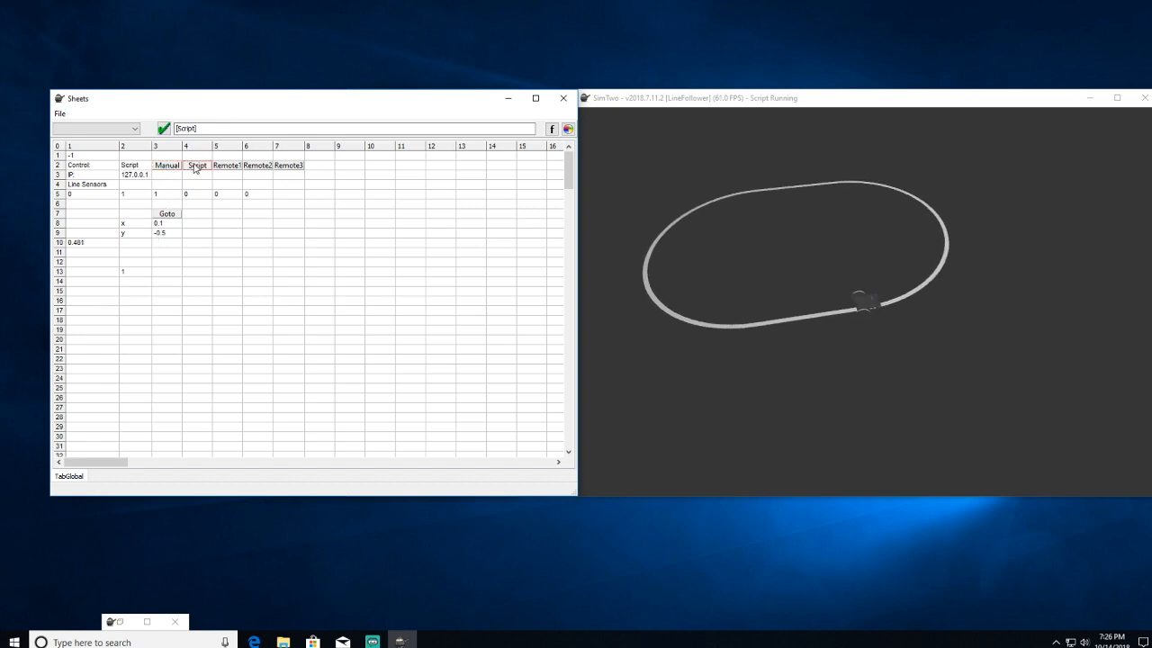
pyautogui.click(171, 169)
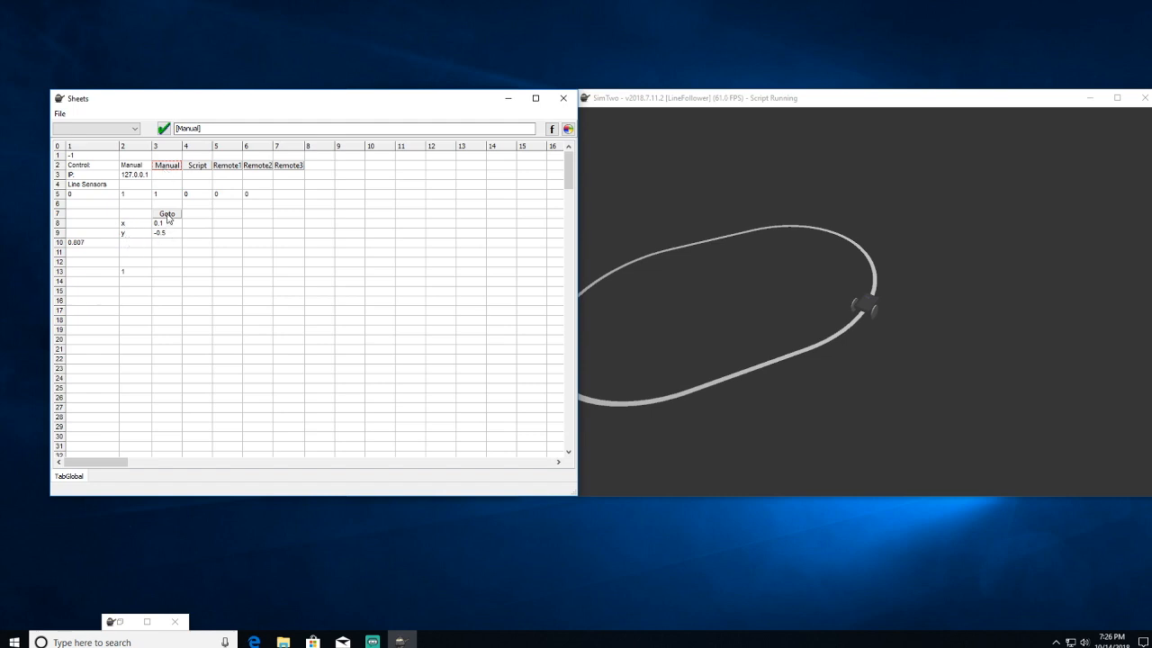
pyautogui.click(167, 217)
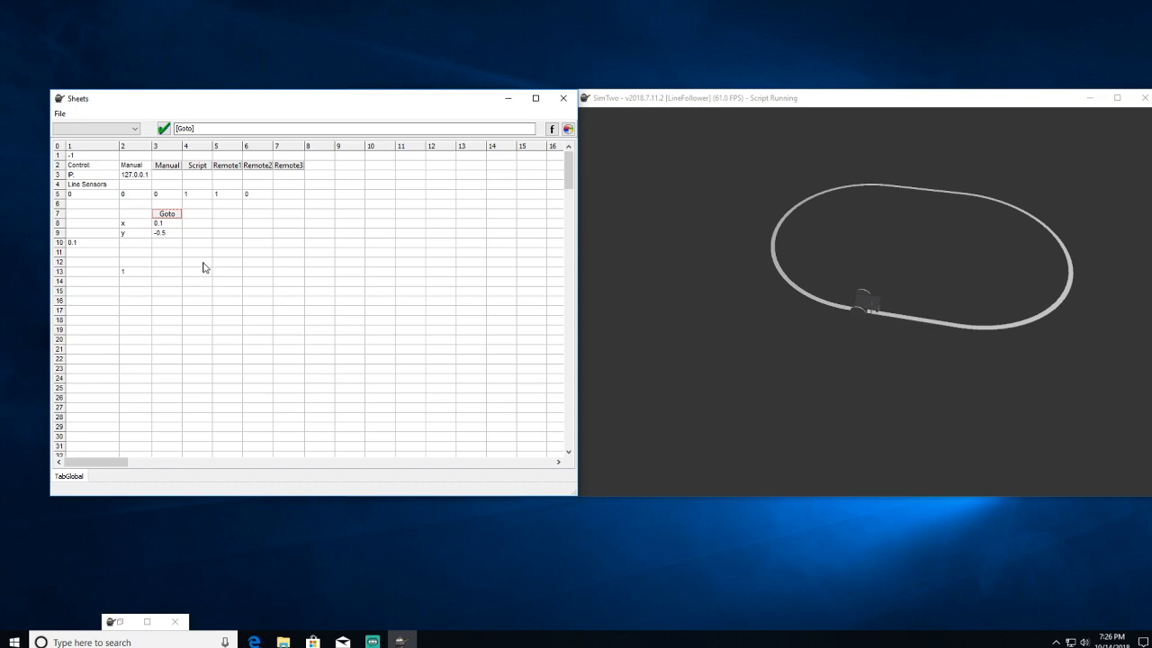
pyautogui.click(196, 168)
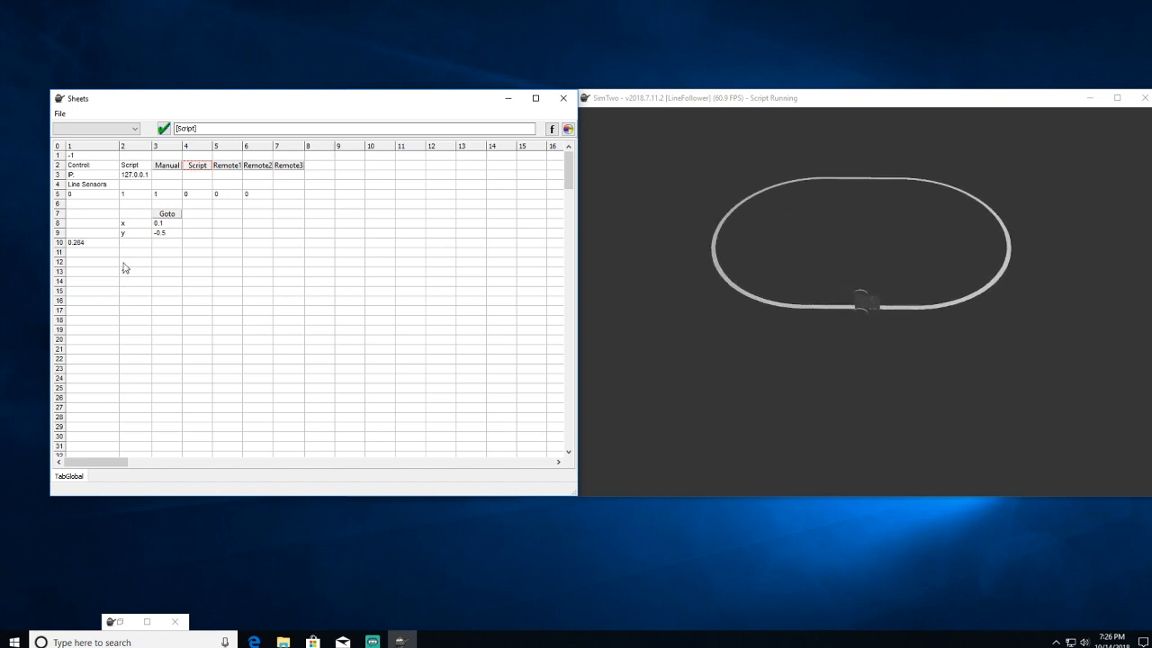
# Step: Examine the changing value in row 10 and the line sensor readings in Sheets, and watch the simulation full screen in between
pyautogui.click(86, 244)
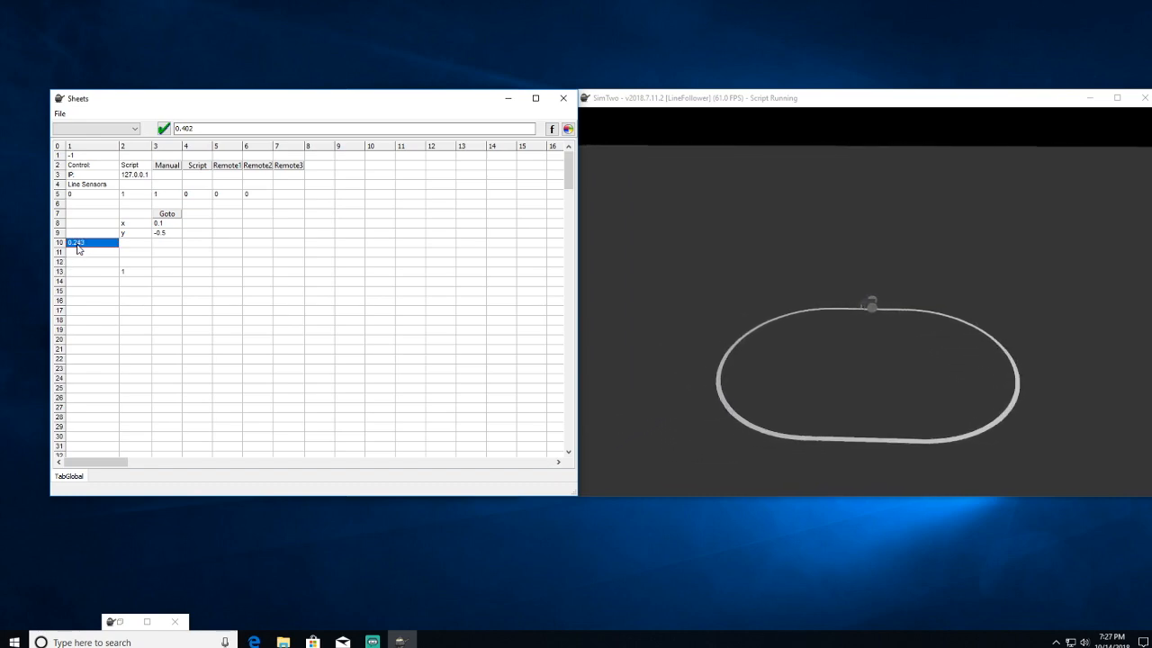
pyautogui.click(86, 251)
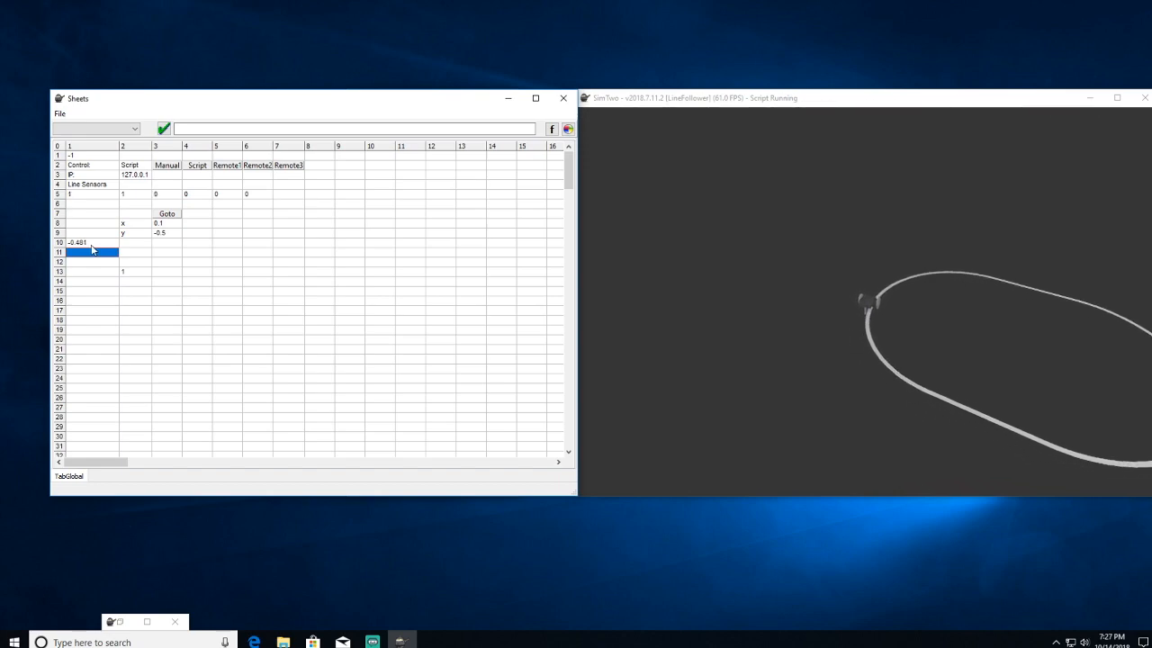
pyautogui.click(90, 246)
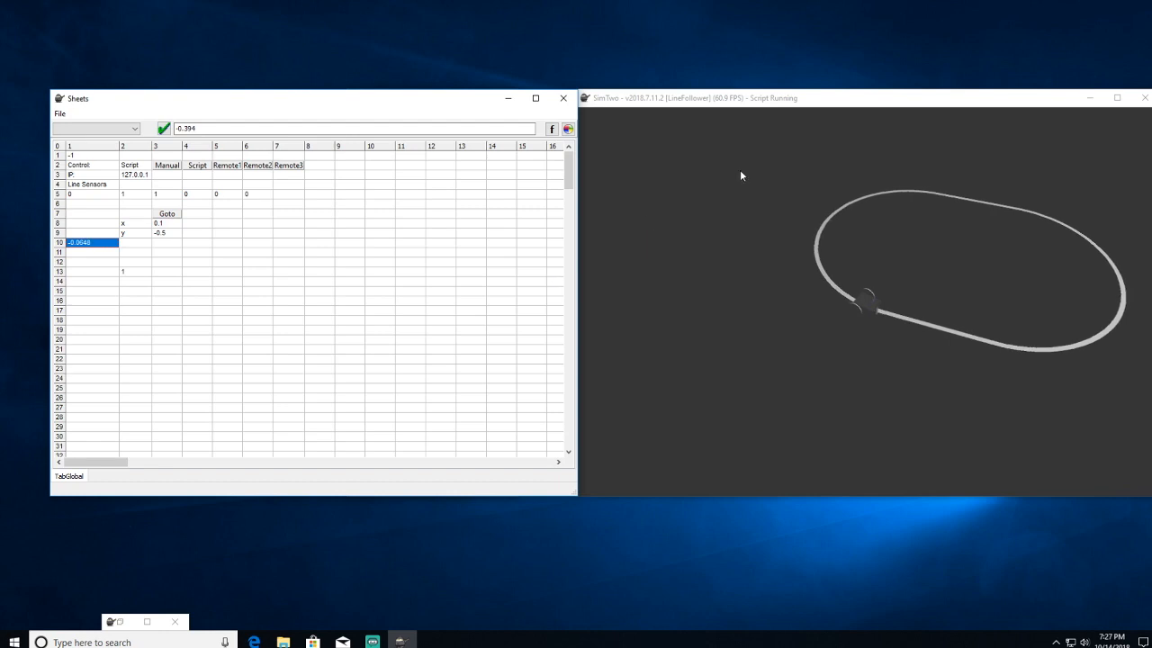
pyautogui.click(1116, 99)
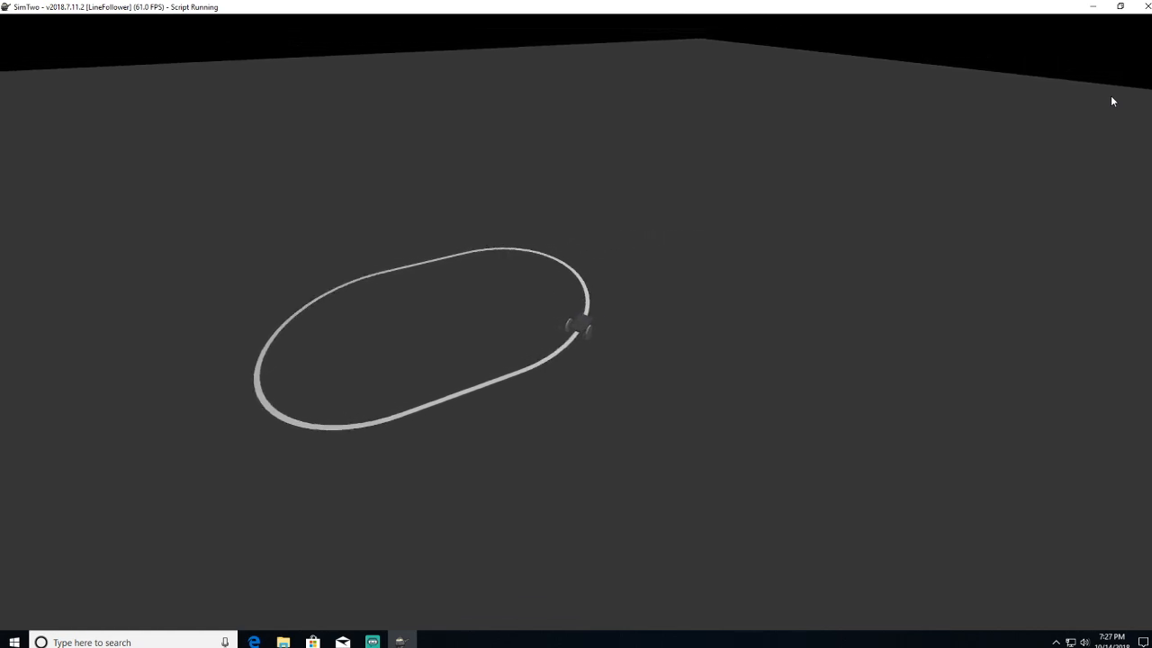
pyautogui.click(1120, 7)
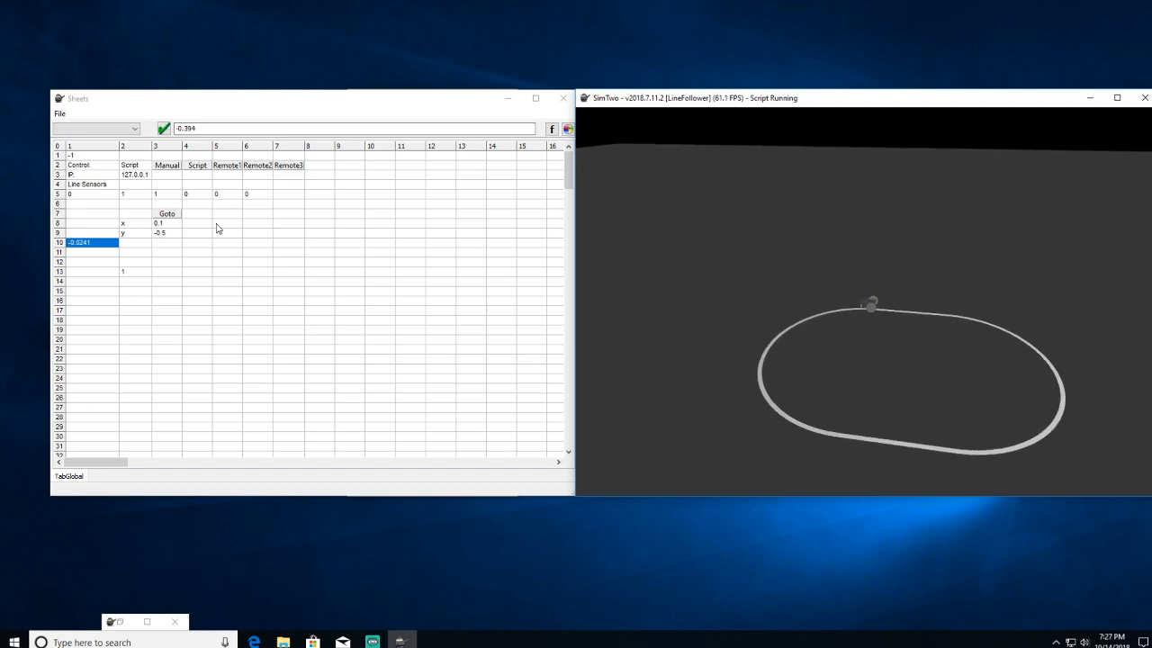
pyautogui.click(193, 193)
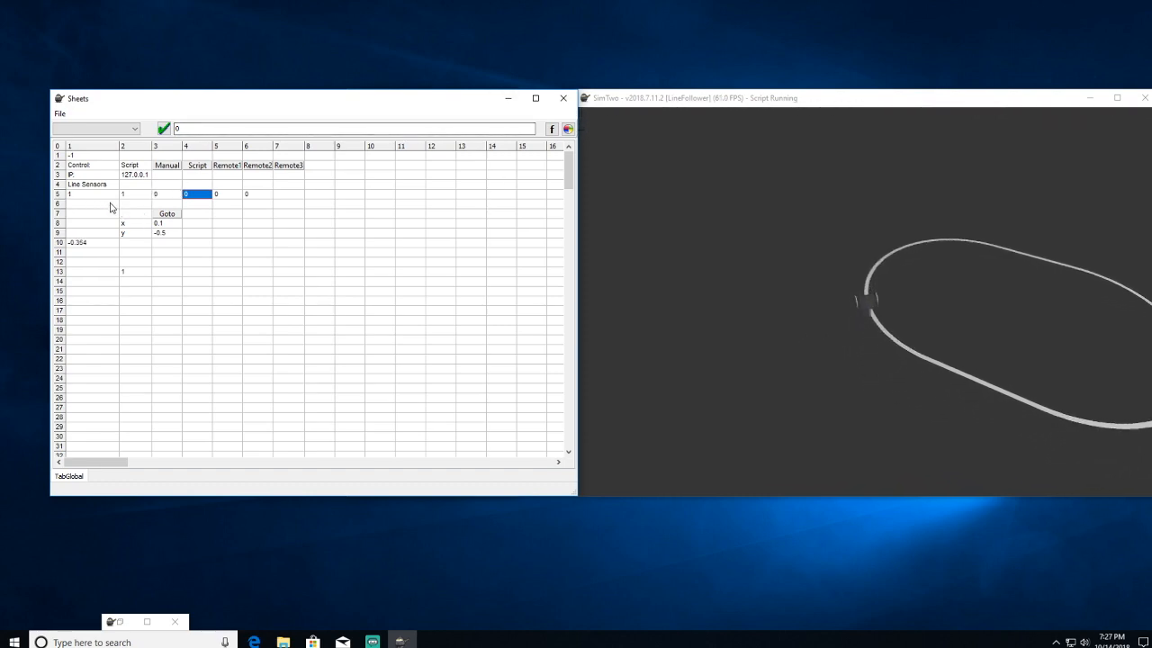
# Step: Minimize the Sheets window and view the Config window's I/O settings full screen before restoring its size
pyautogui.click(508, 98)
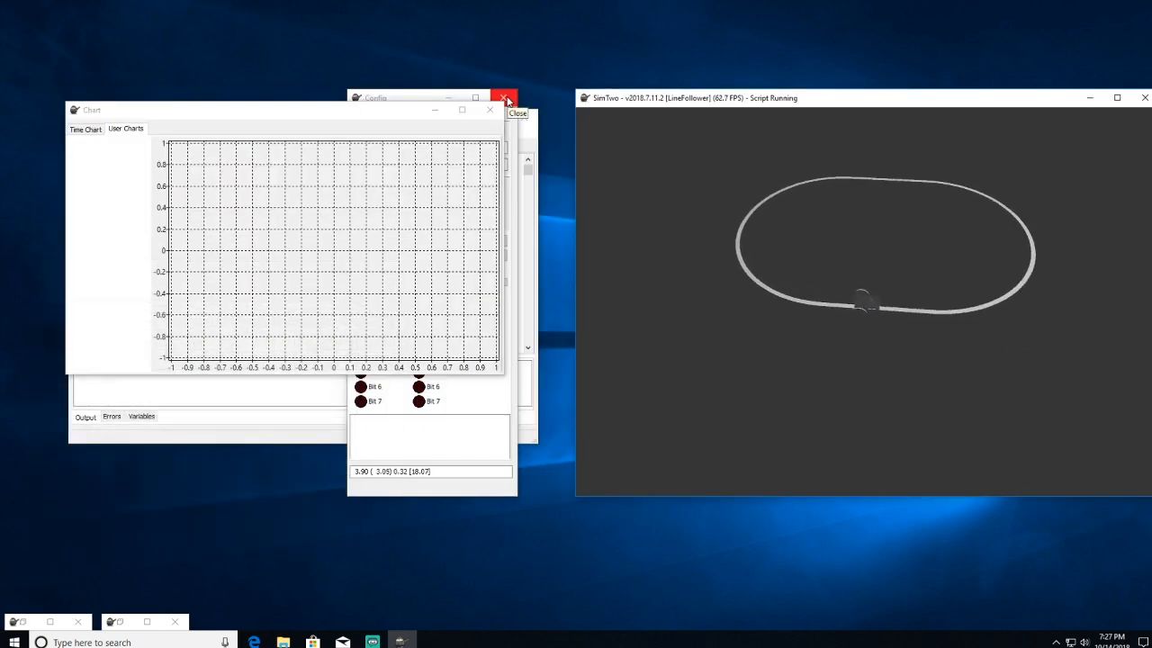
pyautogui.click(461, 430)
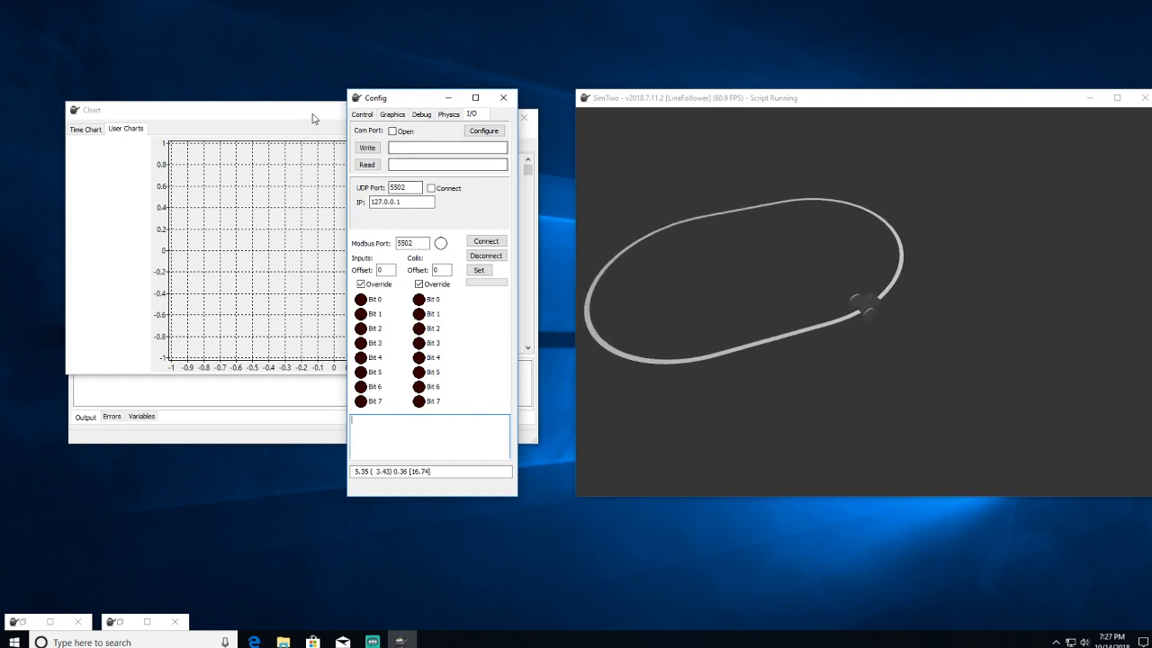
pyautogui.click(477, 98)
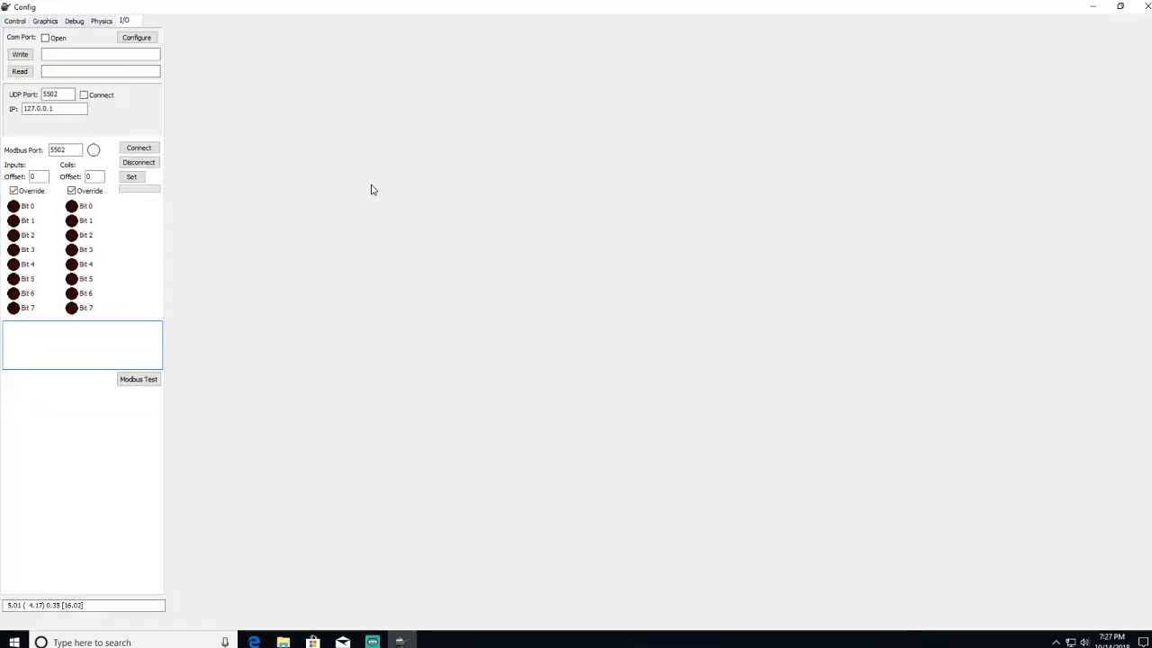
pyautogui.click(1130, 10)
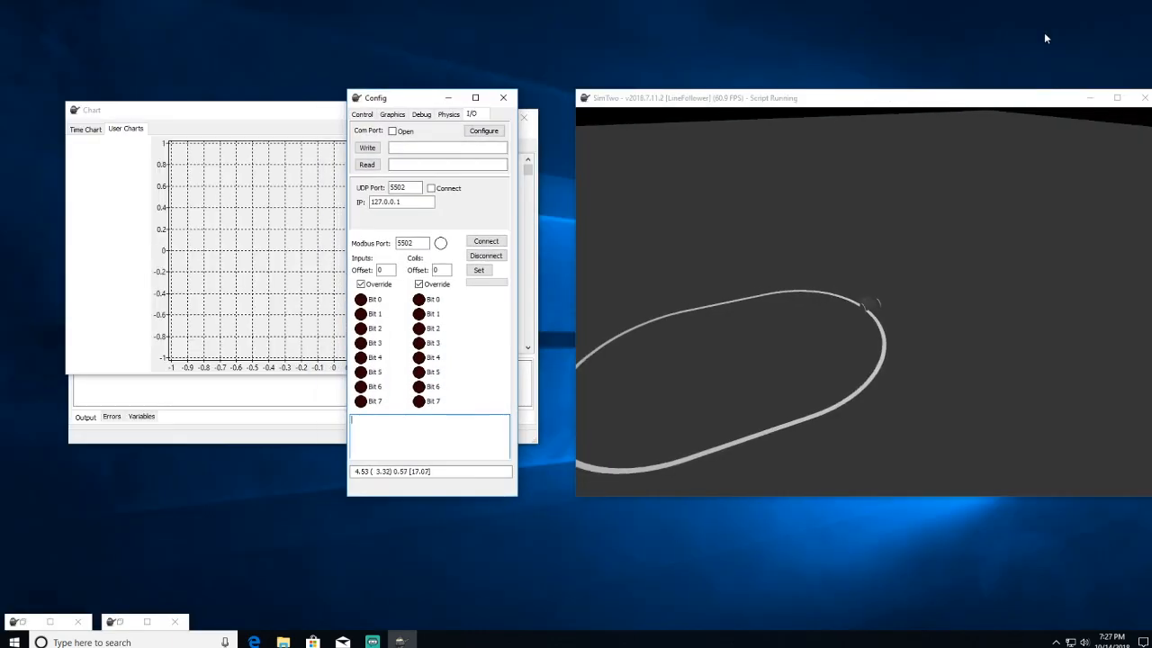
# Step: Read control.pas in the maximized Code Editor from the type declarations to the ScriptControl procedure, and minimize the editor when done
pyautogui.click(259, 406)
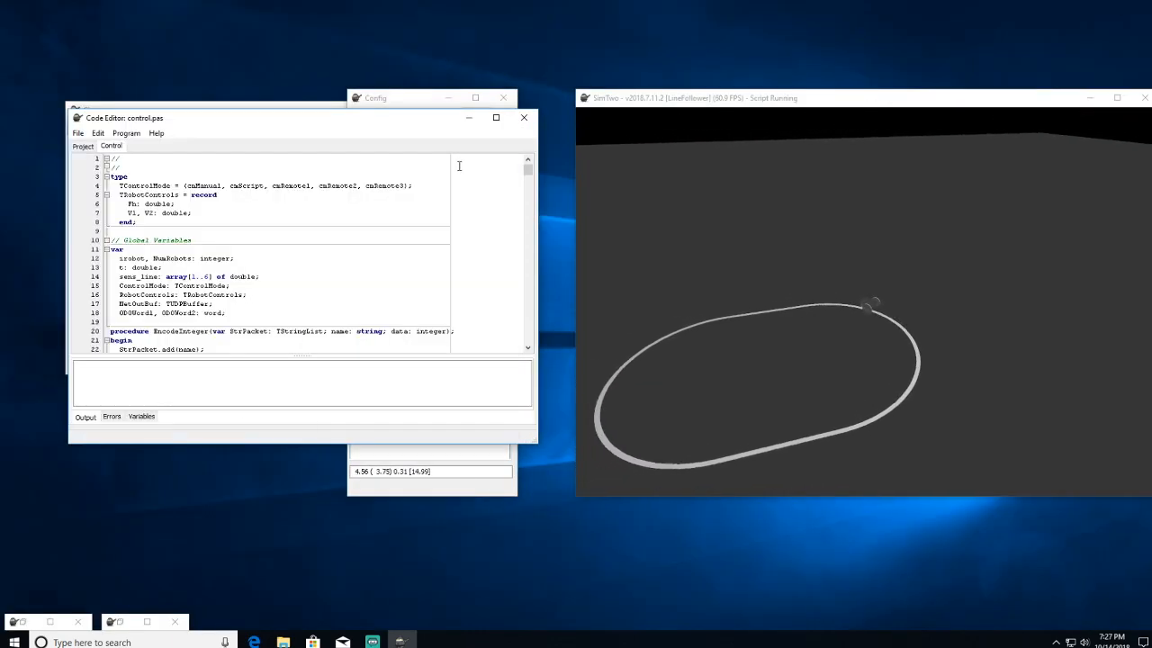
pyautogui.click(496, 117)
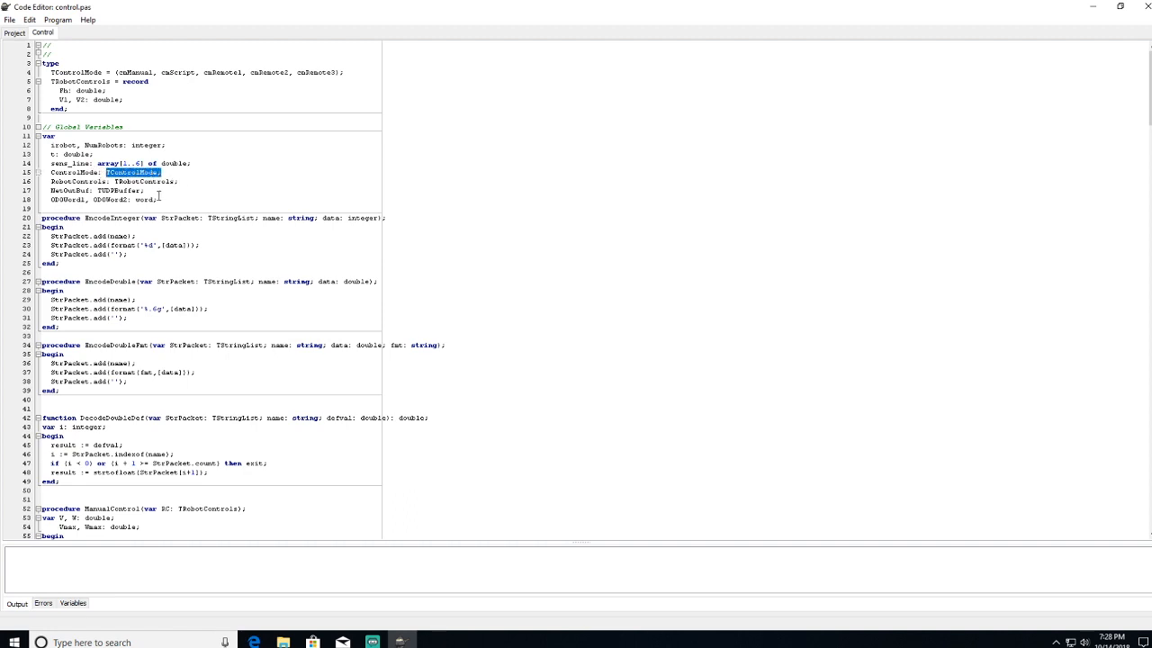
pyautogui.scroll(-3, 159, 197)
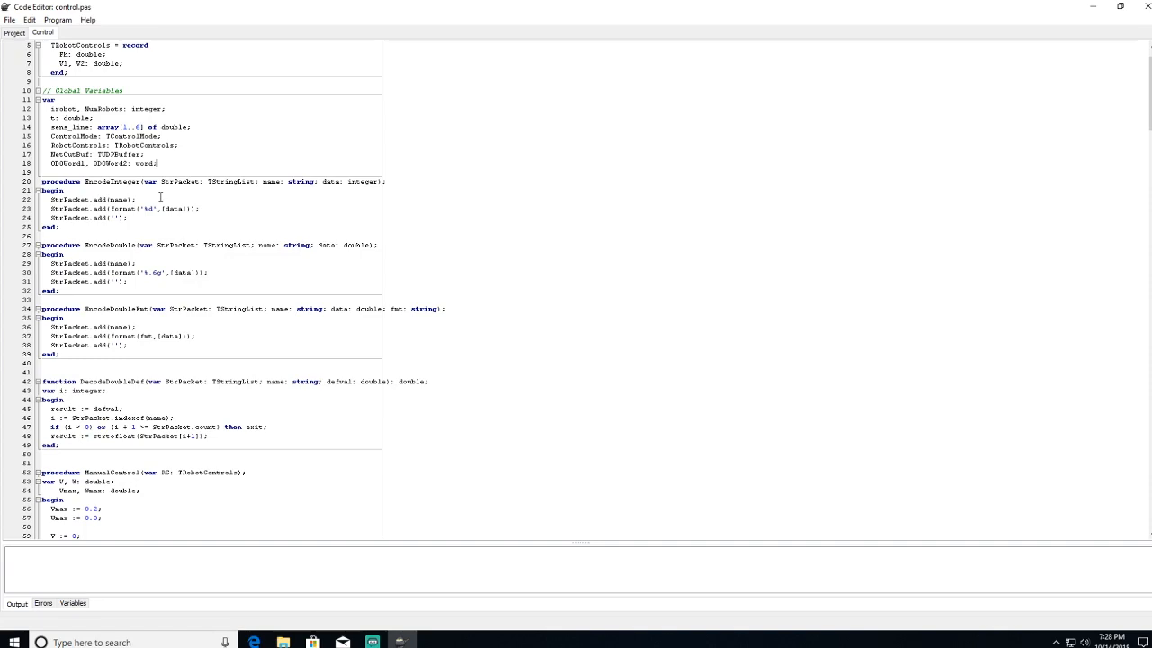
pyautogui.scroll(-2, 161, 196)
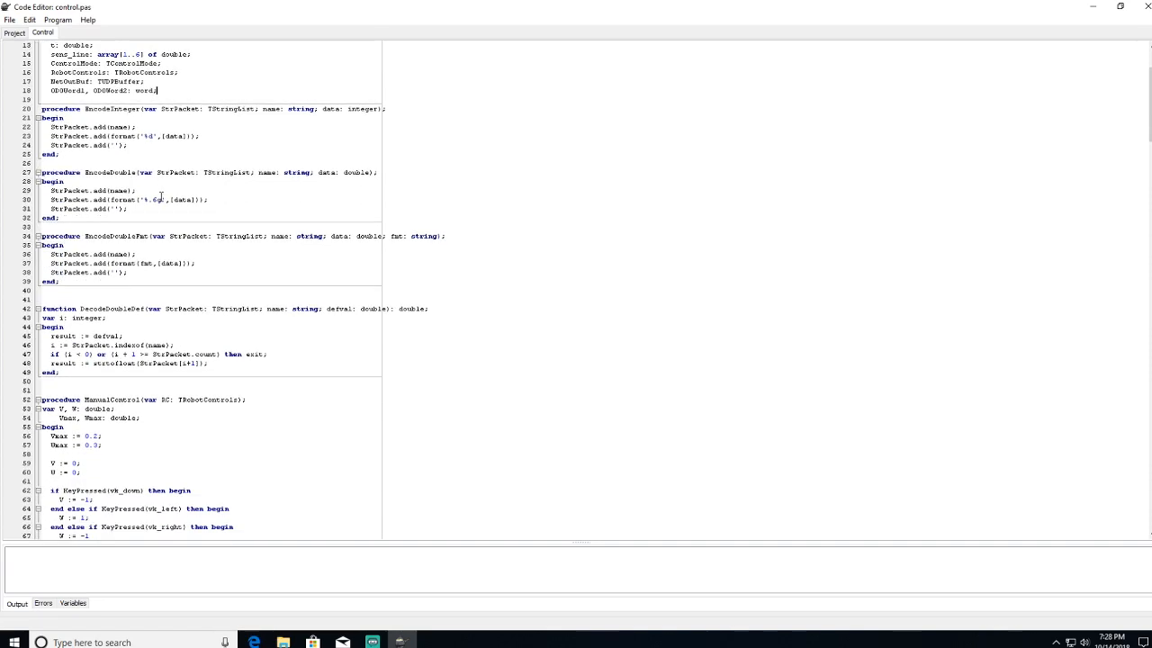
pyautogui.scroll(-2, 161, 196)
pyautogui.scroll(-1, 162, 197)
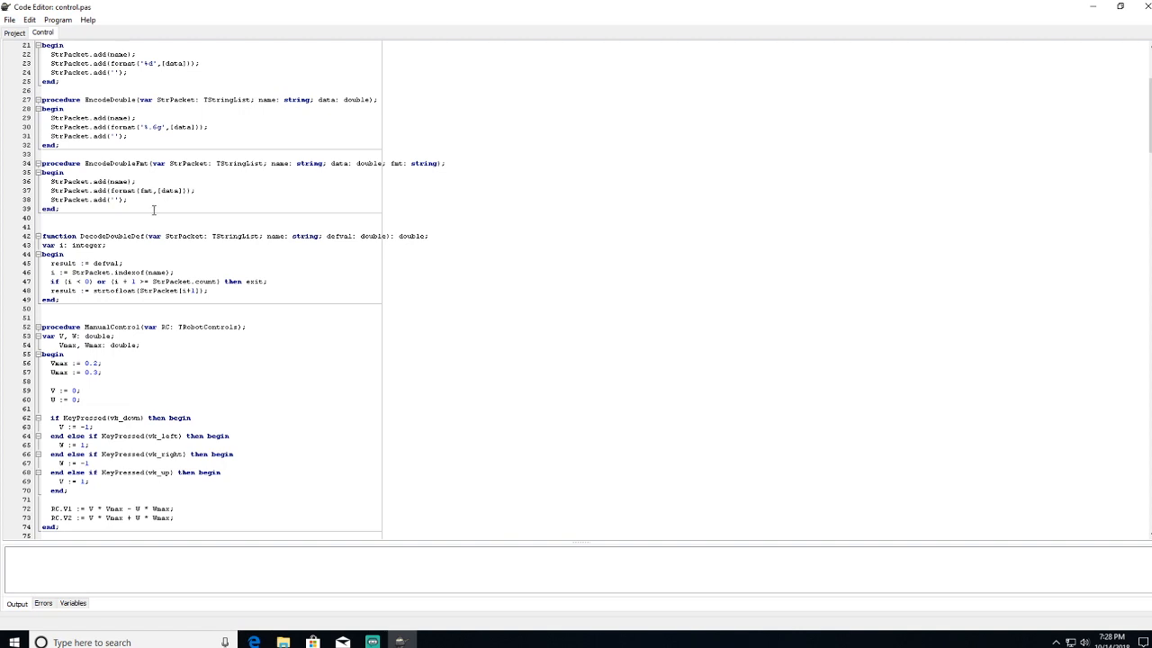
pyautogui.scroll(-2, 279, 350)
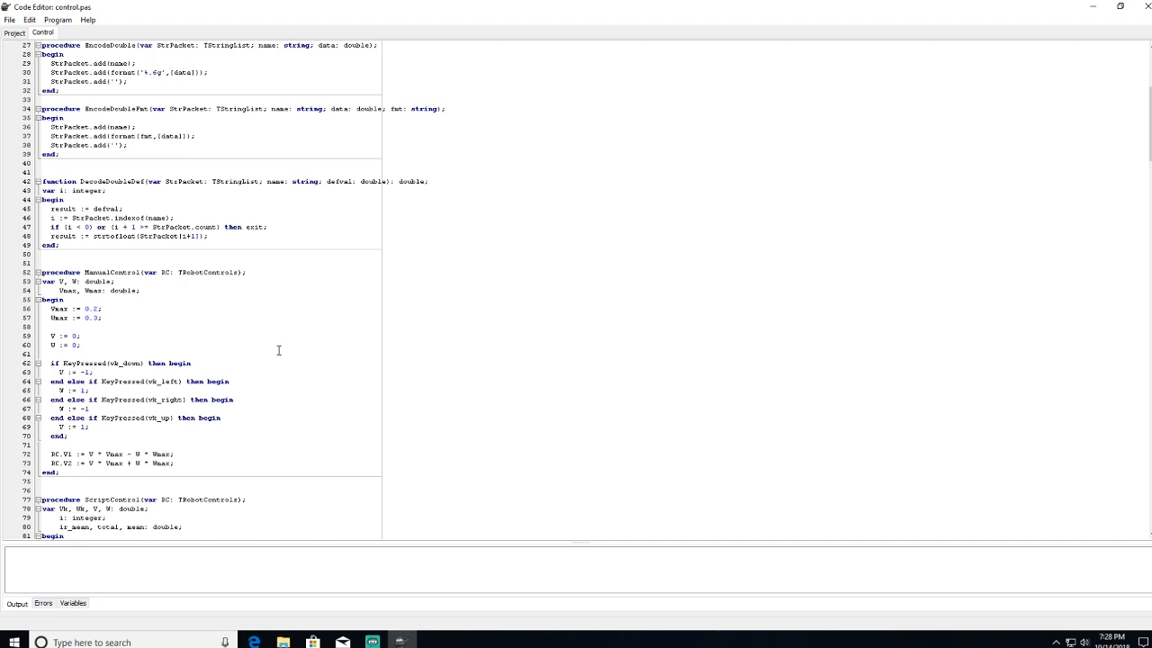
pyautogui.scroll(-2, 272, 348)
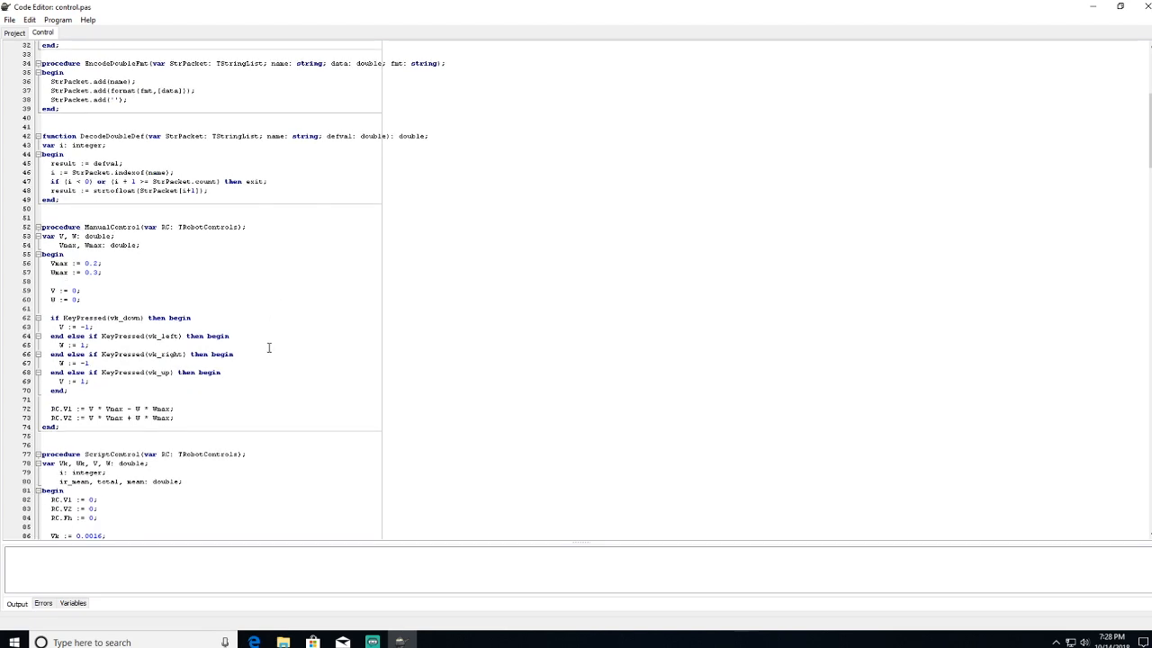
pyautogui.scroll(-2, 269, 346)
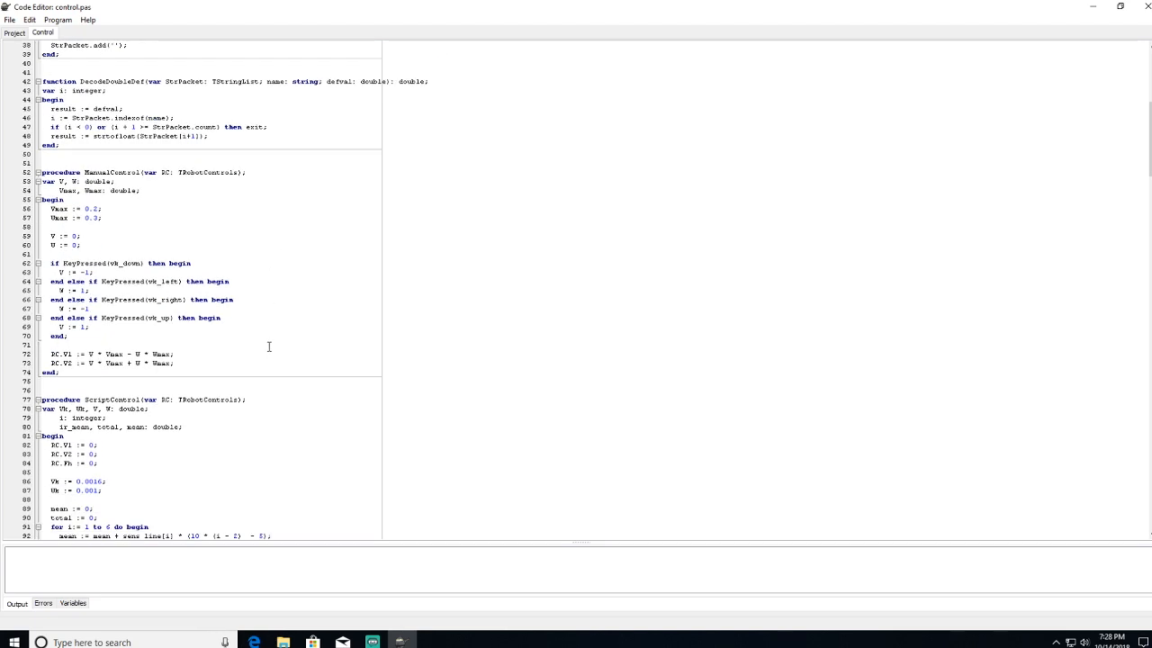
pyautogui.scroll(-2, 268, 347)
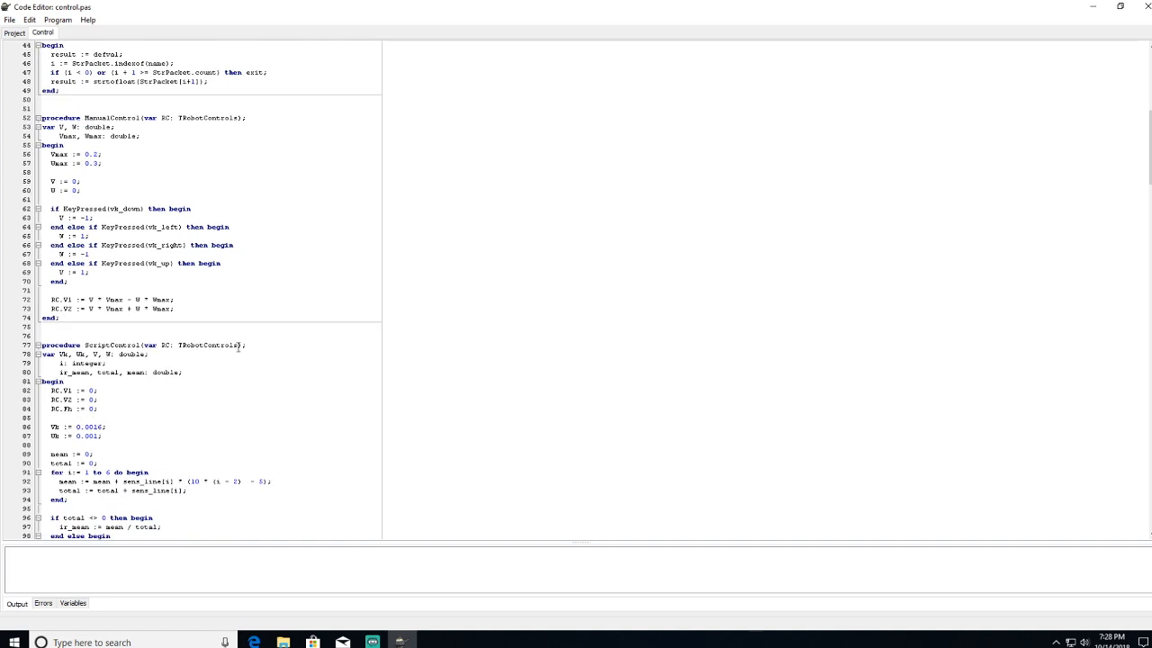
pyautogui.scroll(-2, 240, 347)
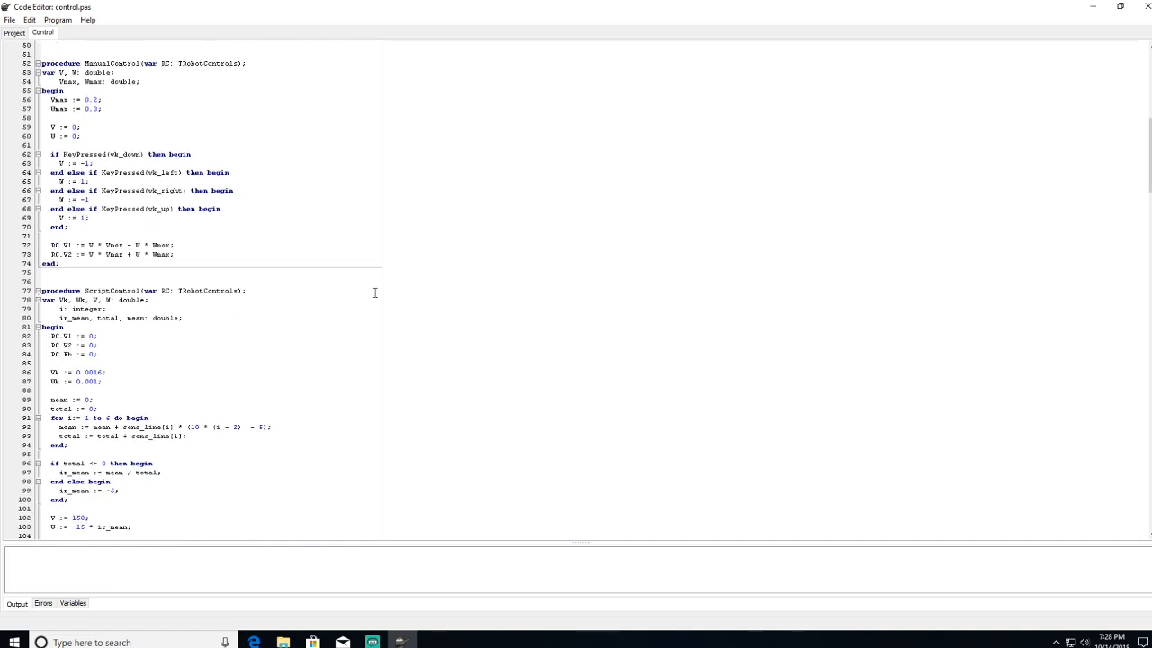
pyautogui.click(1120, 7)
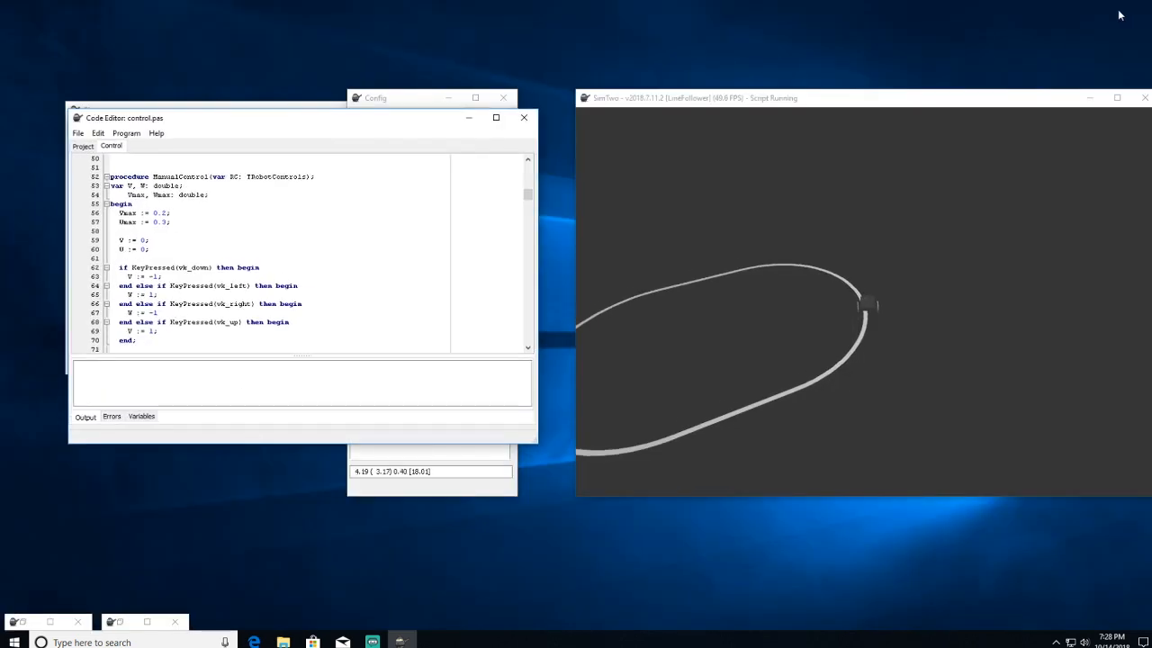
pyautogui.click(468, 118)
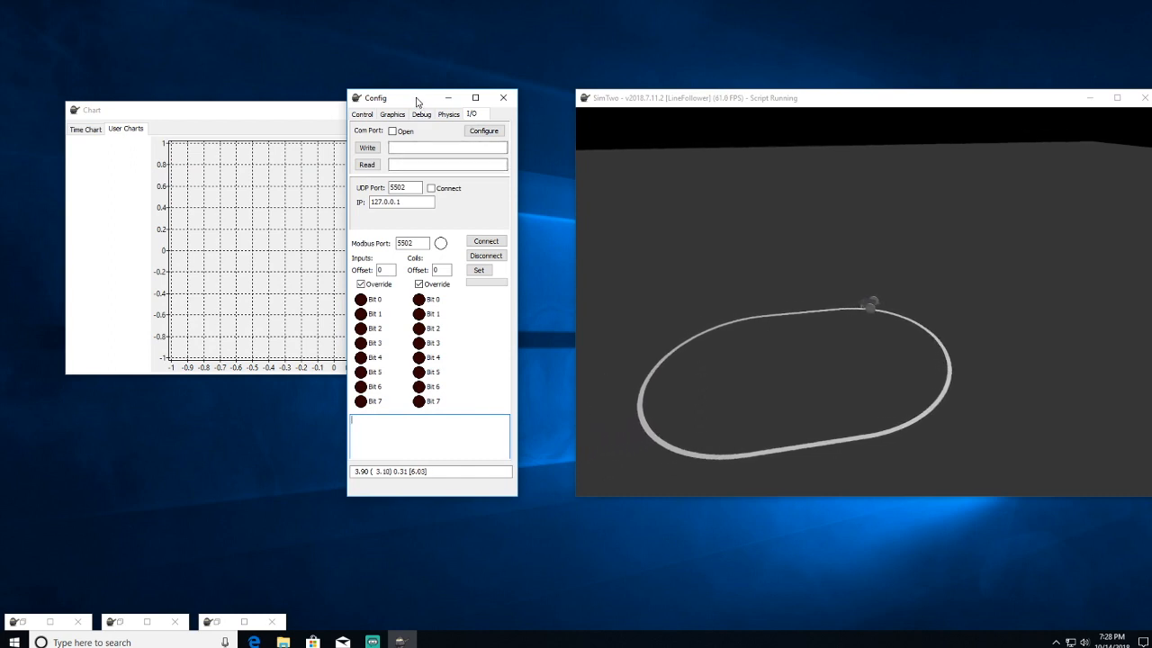
# Step: Maximize the Config window and examine the AGV's Global control settings with its FloorLine sensor values, plus the Robot and Axis settings
pyautogui.click(474, 99)
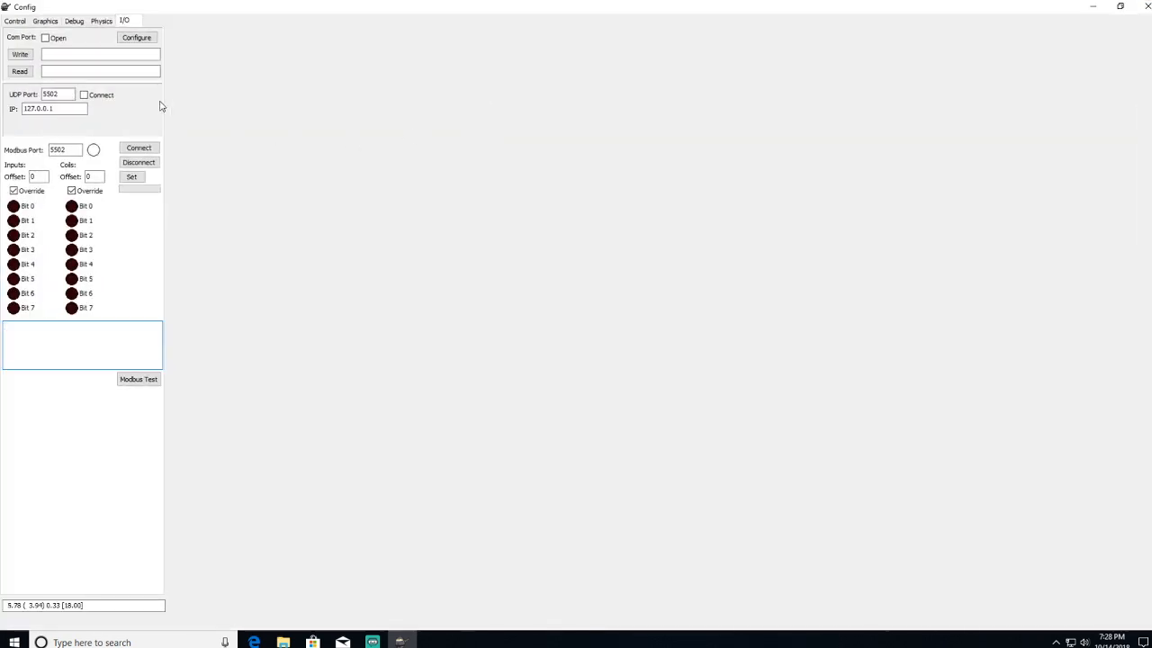
pyautogui.click(9, 21)
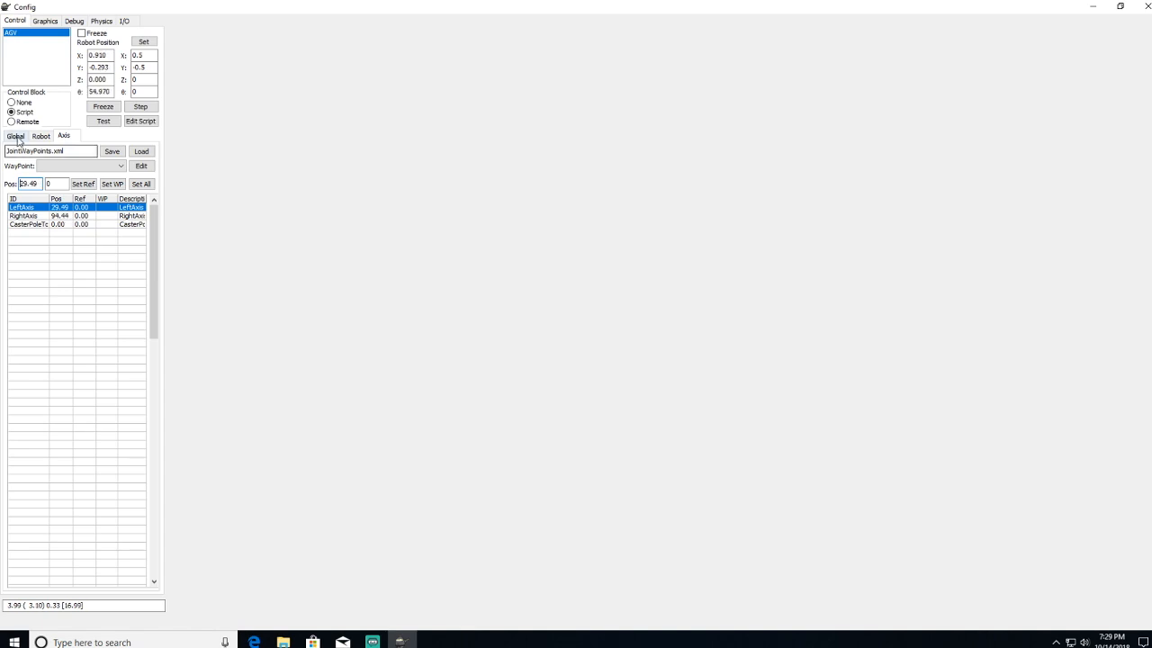
pyautogui.click(16, 137)
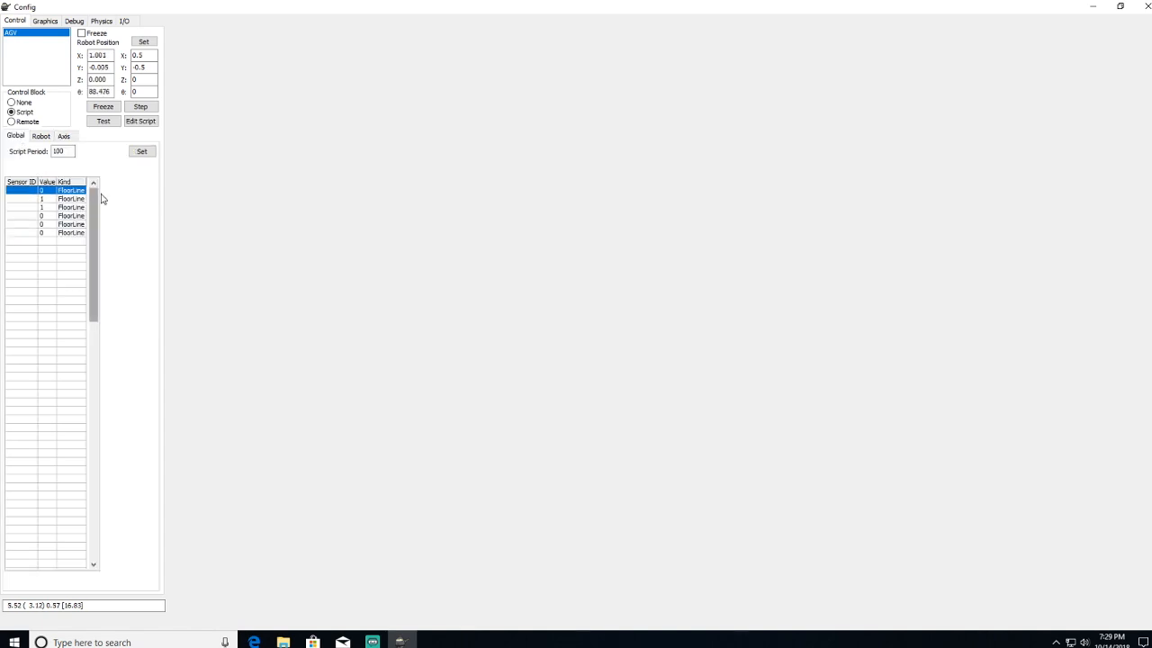
pyautogui.click(45, 199)
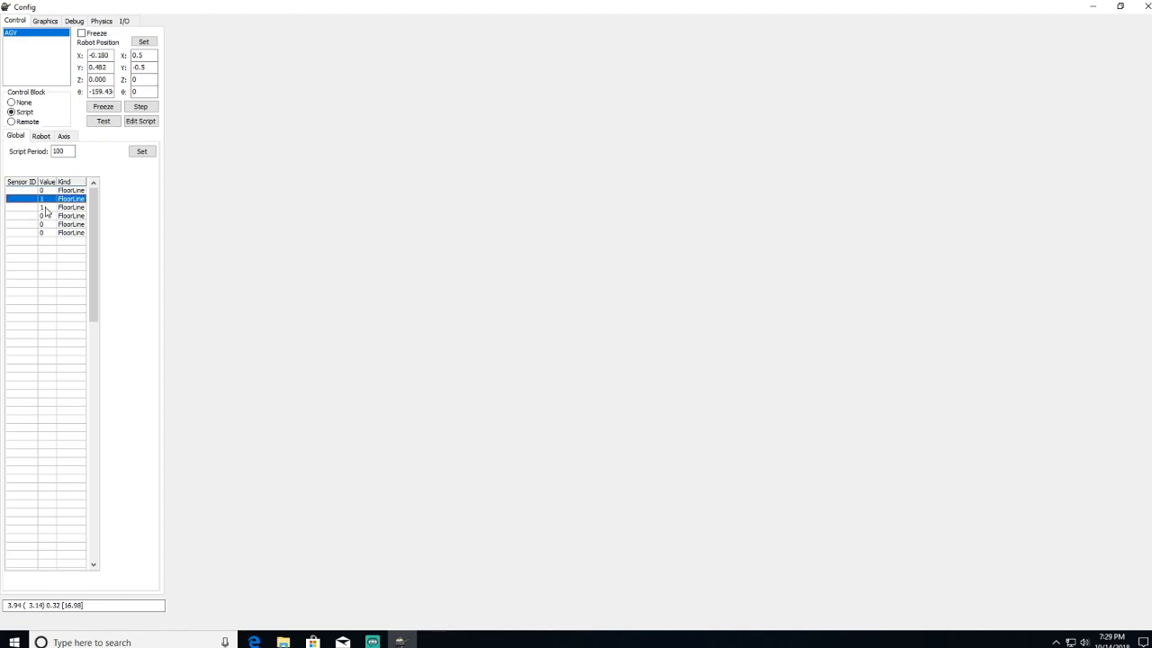
pyautogui.click(44, 208)
pyautogui.click(52, 190)
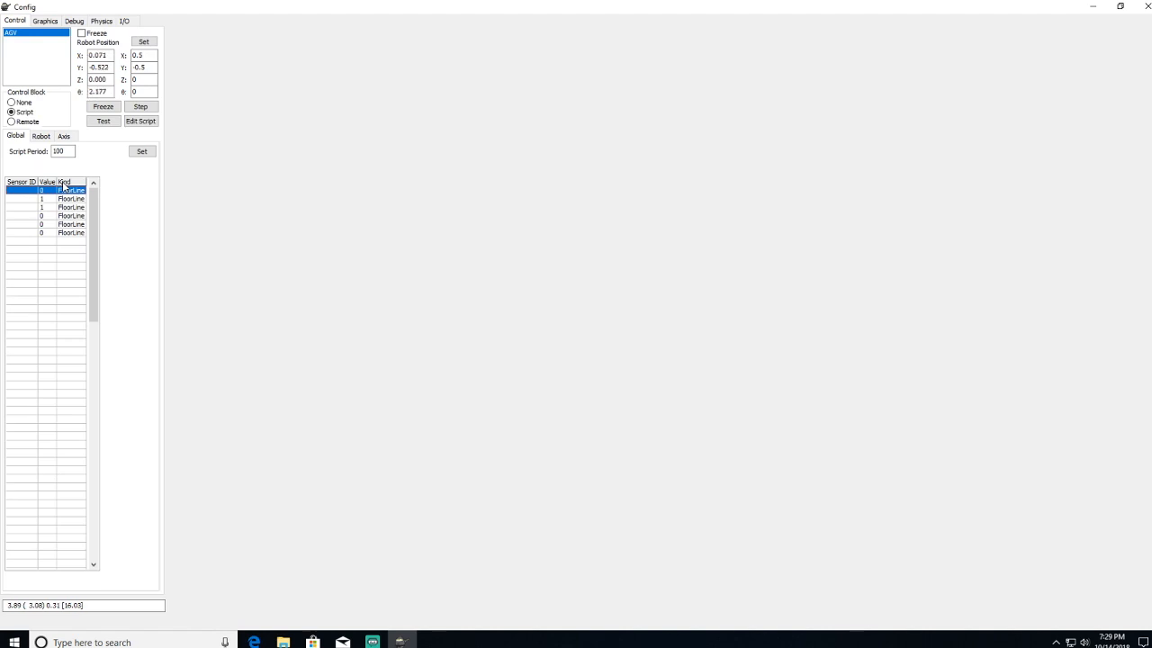
pyautogui.click(51, 199)
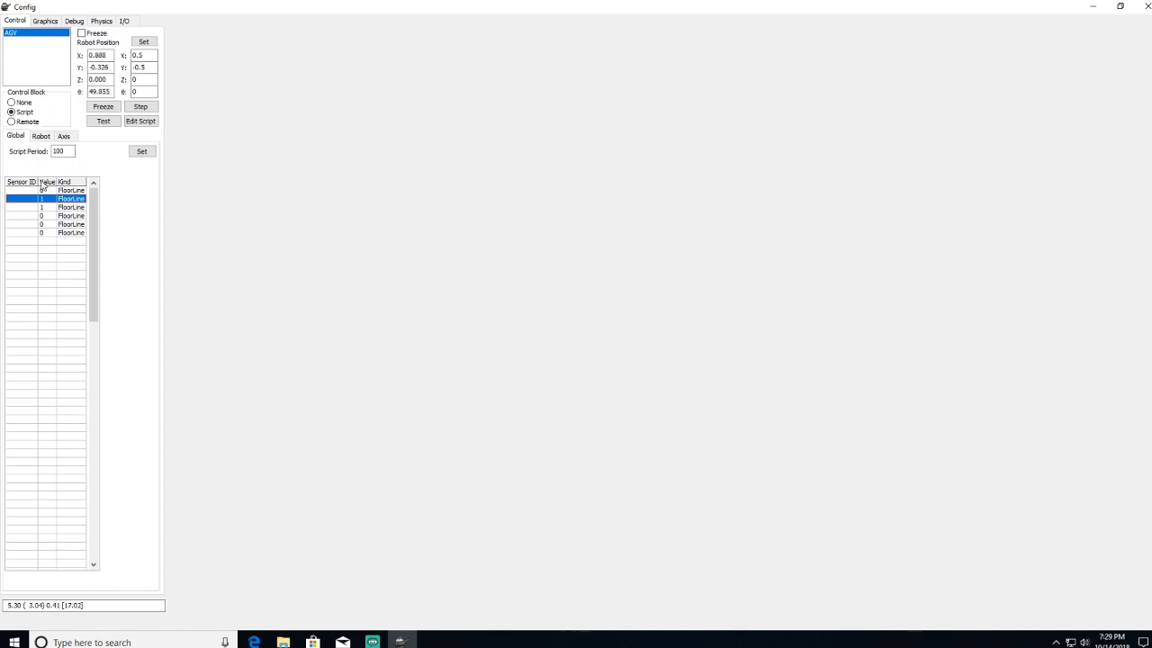
pyautogui.click(50, 138)
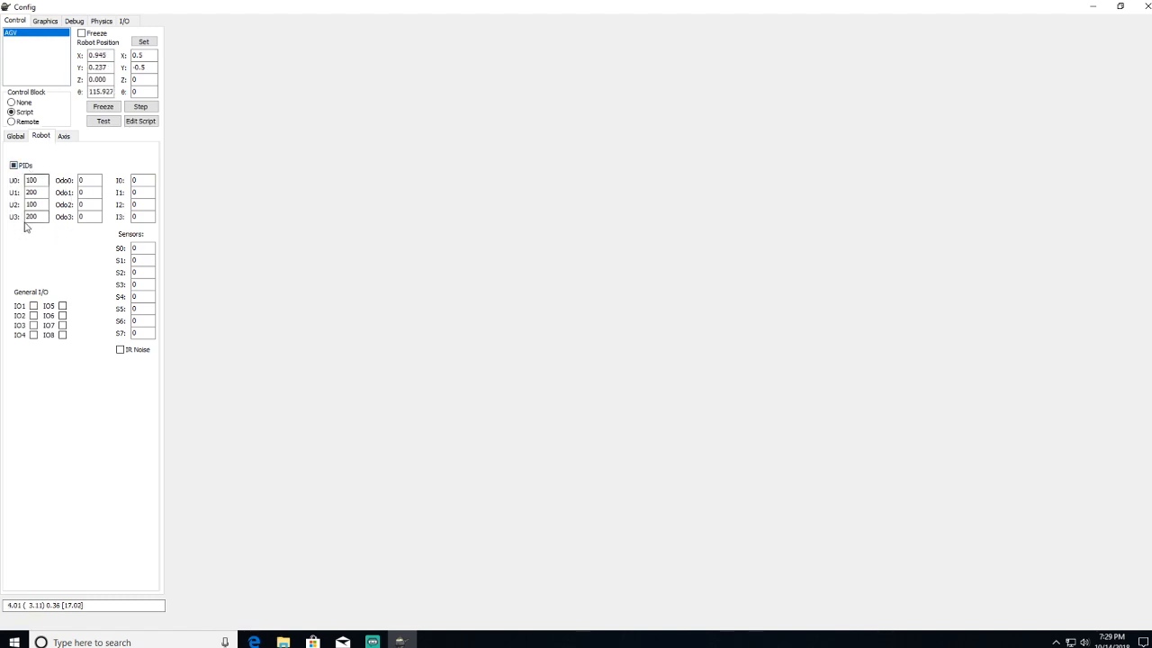
pyautogui.click(65, 137)
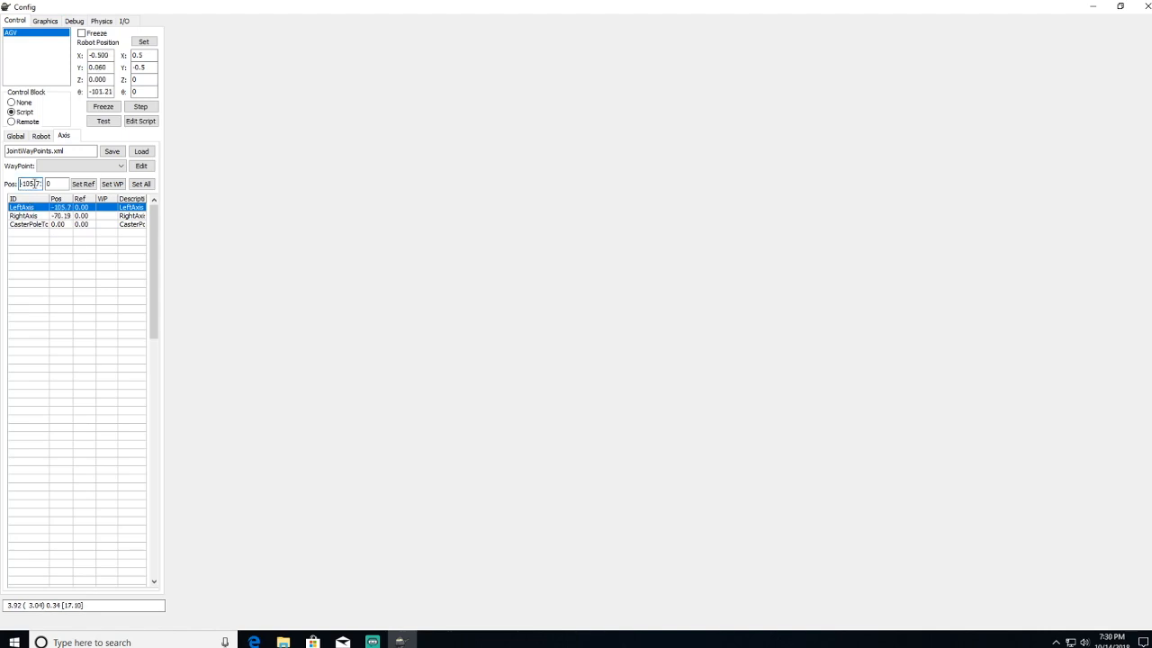
# Step: Examine the Config window's Graphics settings and the Debug listing of the LeftAxis and RightAxis modes and controller parameters
pyautogui.click(45, 21)
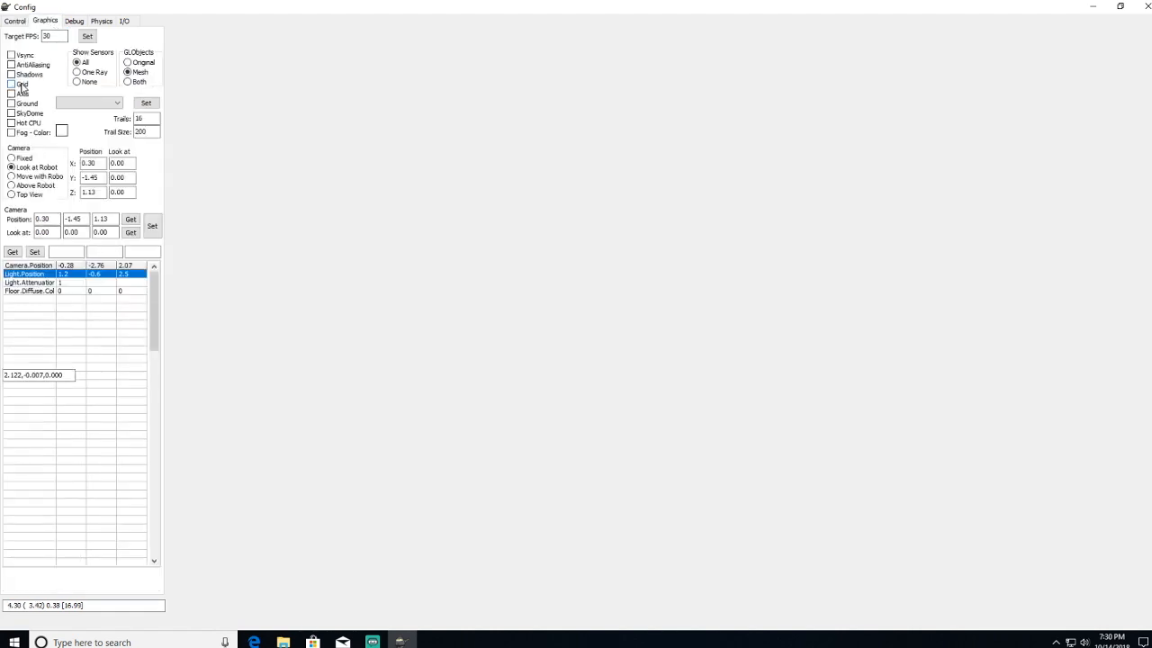
pyautogui.click(12, 85)
pyautogui.click(76, 23)
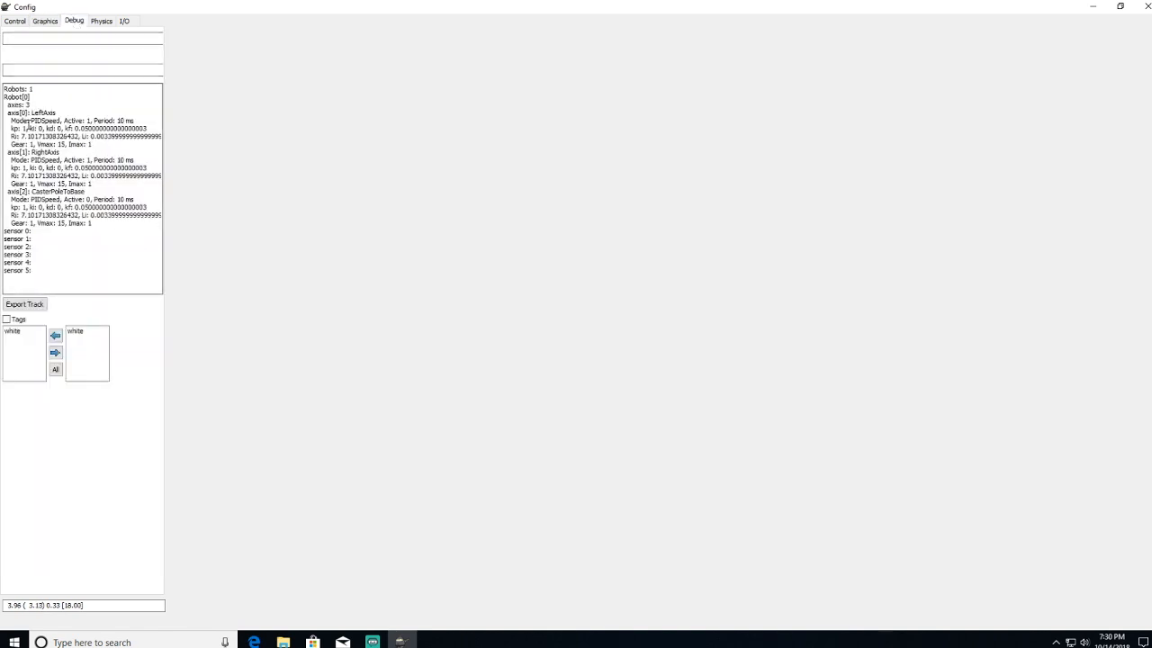
pyautogui.moveTo(11, 129); pyautogui.dragTo(82, 129)
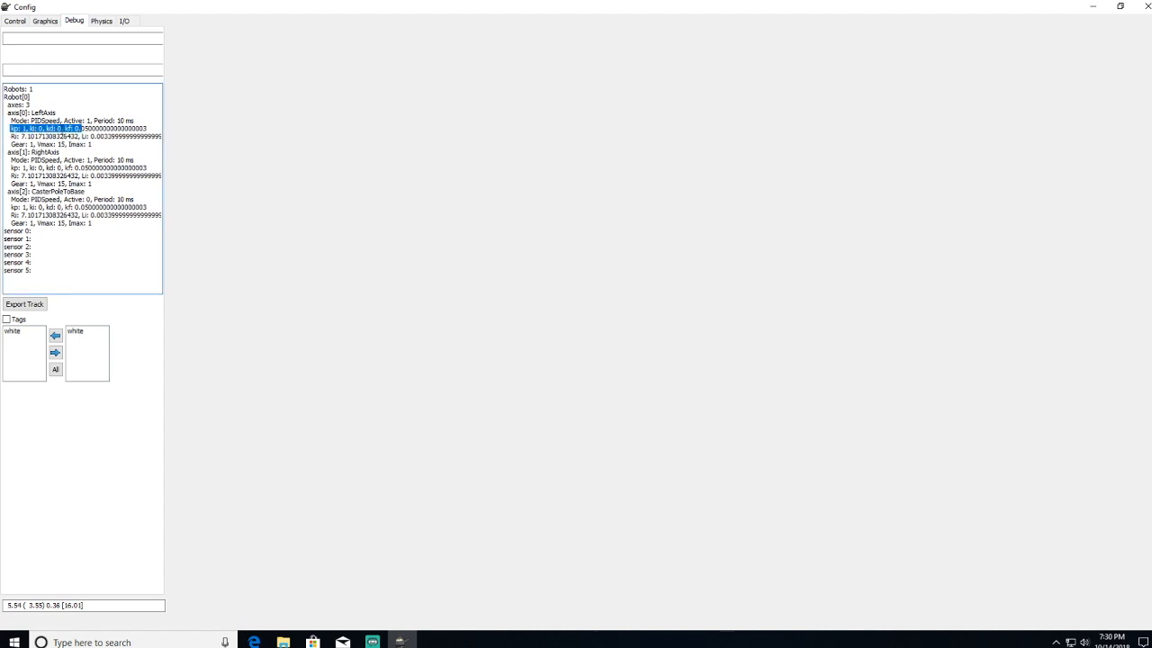
pyautogui.moveTo(137, 122); pyautogui.dragTo(7, 123)
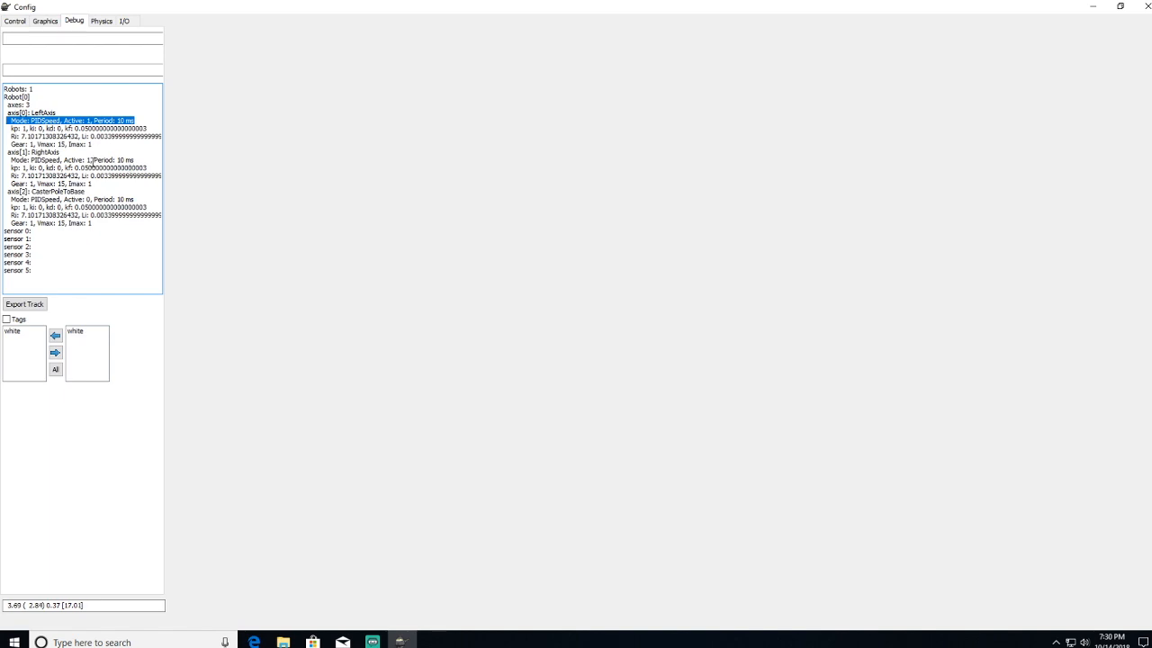
pyautogui.moveTo(56, 113); pyautogui.dragTo(6, 120)
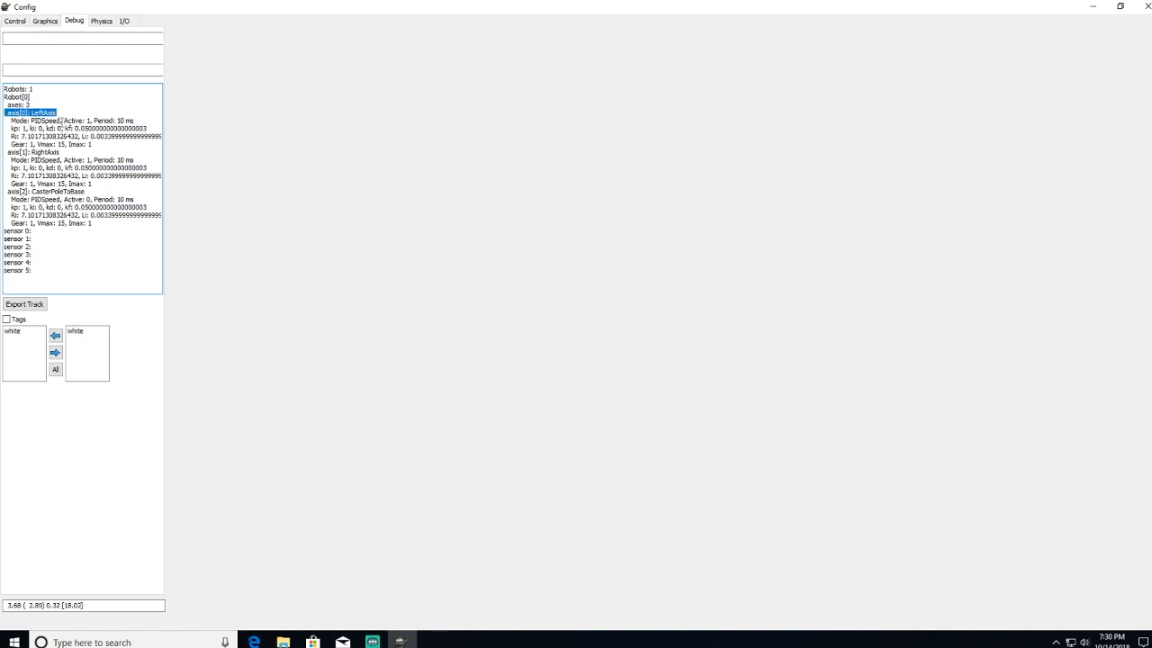
pyautogui.moveTo(135, 121); pyautogui.dragTo(8, 121)
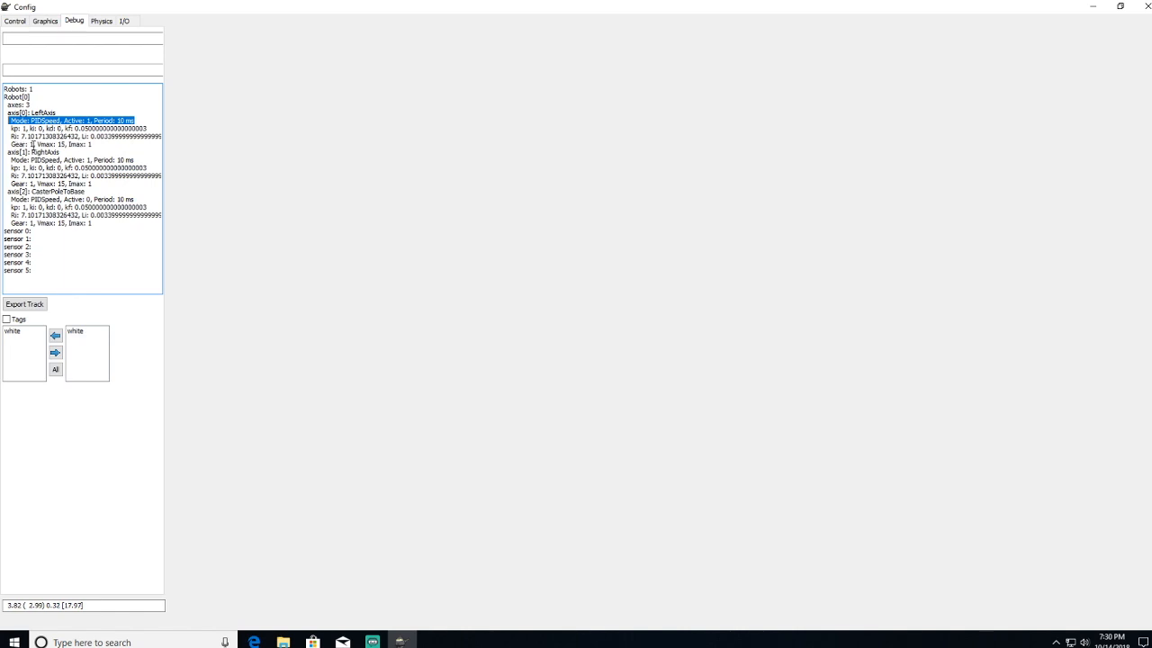
pyautogui.moveTo(6, 151); pyautogui.dragTo(149, 168)
pyautogui.moveTo(21, 113); pyautogui.dragTo(57, 113)
pyautogui.moveTo(31, 151); pyautogui.dragTo(74, 153)
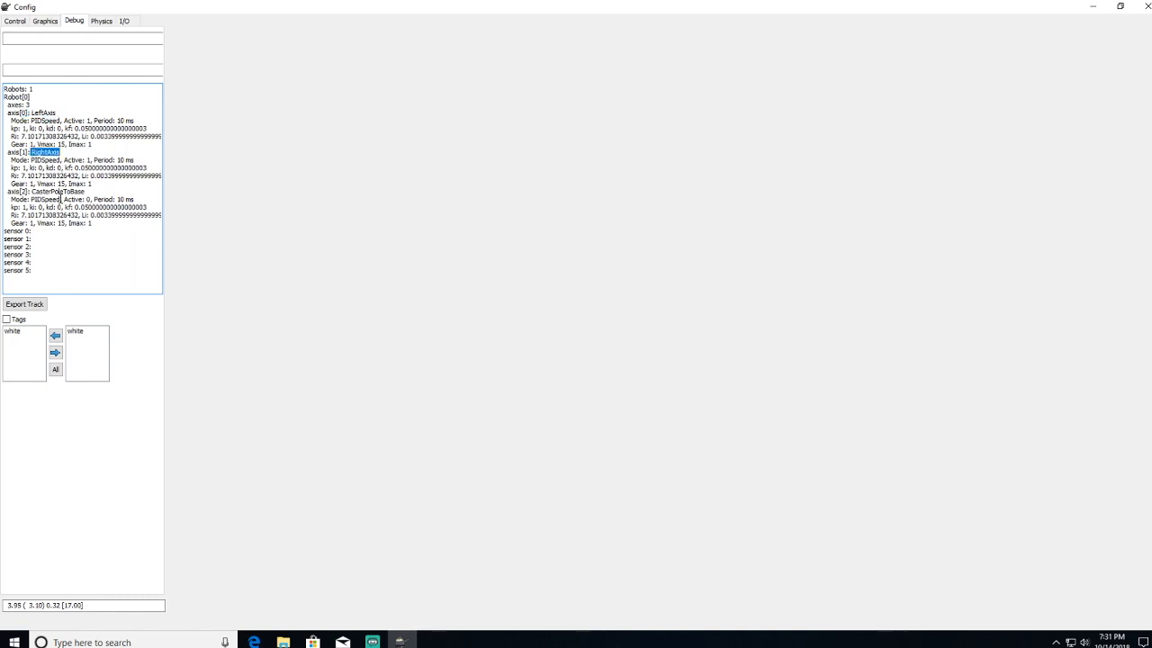
# Step: Review the Physics and I/O settings, and turn off Override for both Inputs and Coils in the Modbus section
pyautogui.click(106, 23)
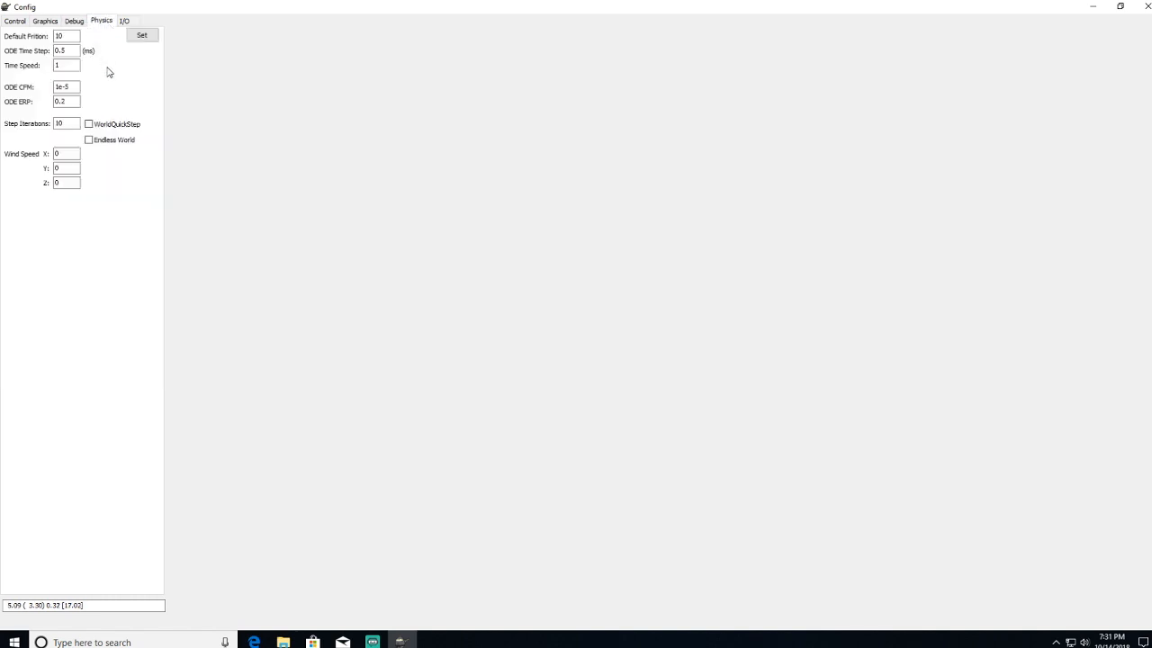
pyautogui.click(131, 22)
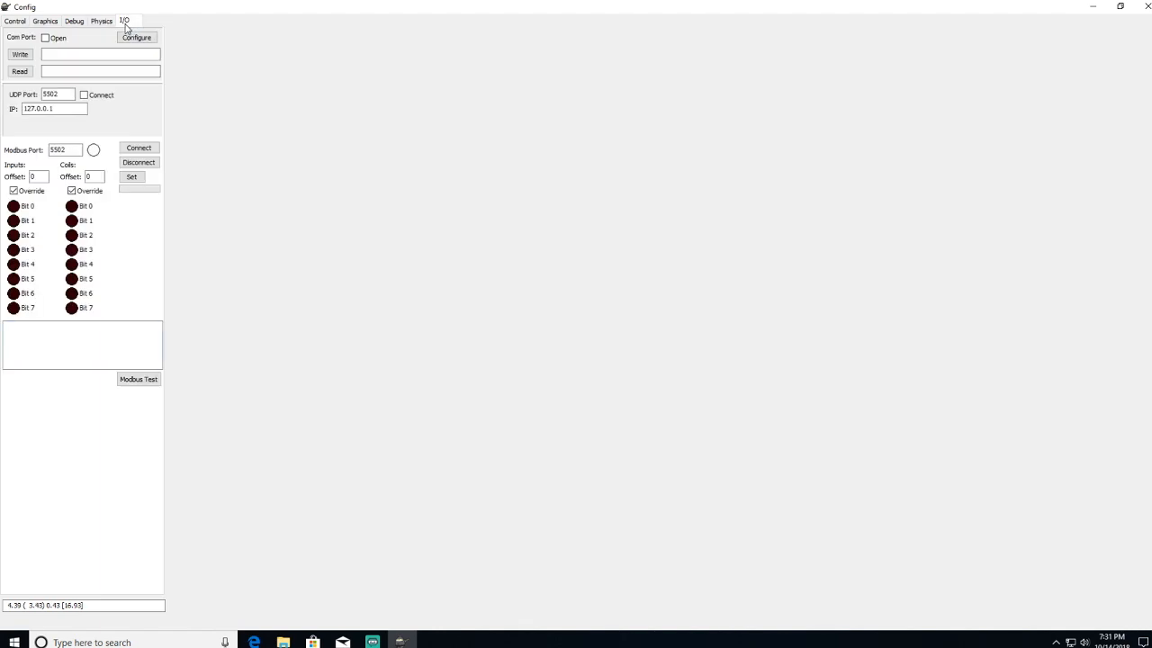
pyautogui.click(72, 191)
pyautogui.moveTo(67, 108); pyautogui.dragTo(22, 109)
pyautogui.click(116, 344)
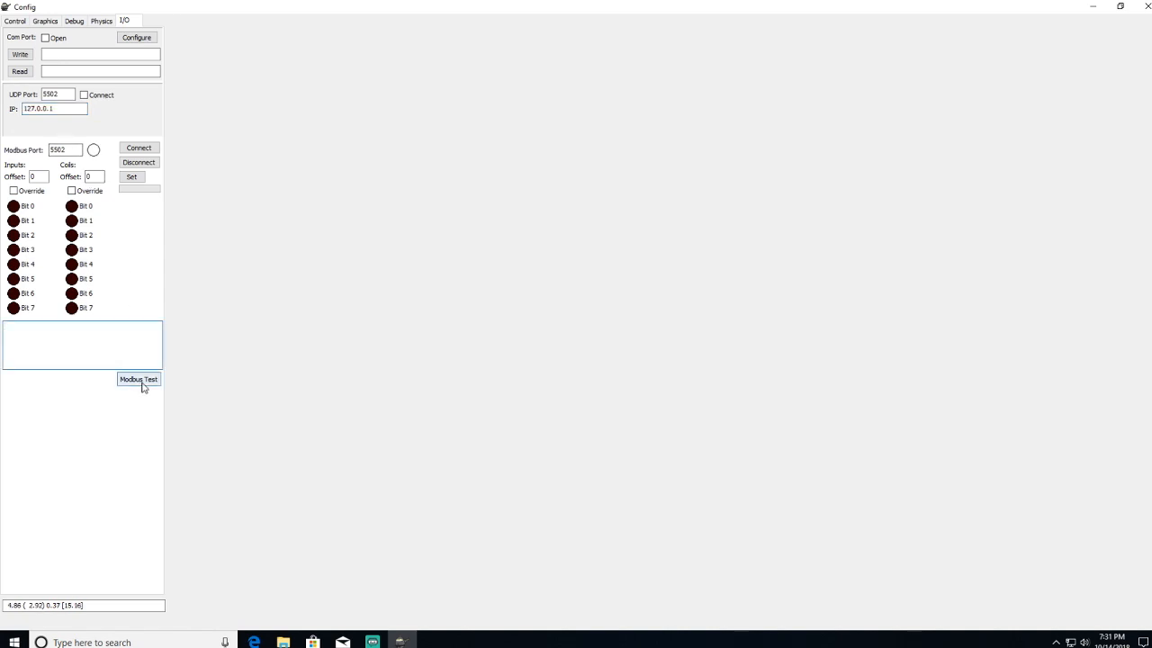
# Step: Switch on coil Bit 0 and Bit 5 with the coils' Override left off
pyautogui.click(72, 192)
pyautogui.click(72, 206)
pyautogui.click(72, 279)
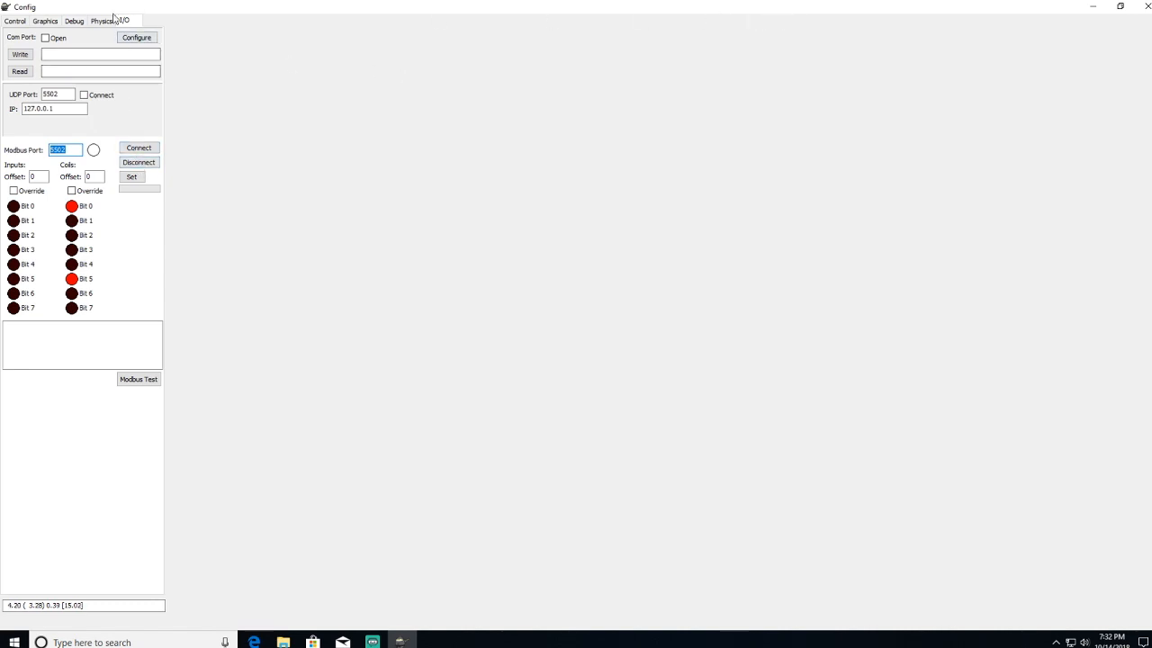
# Step: Return to the AGV's Control settings, restore the Config window's size and minimize it
pyautogui.click(17, 21)
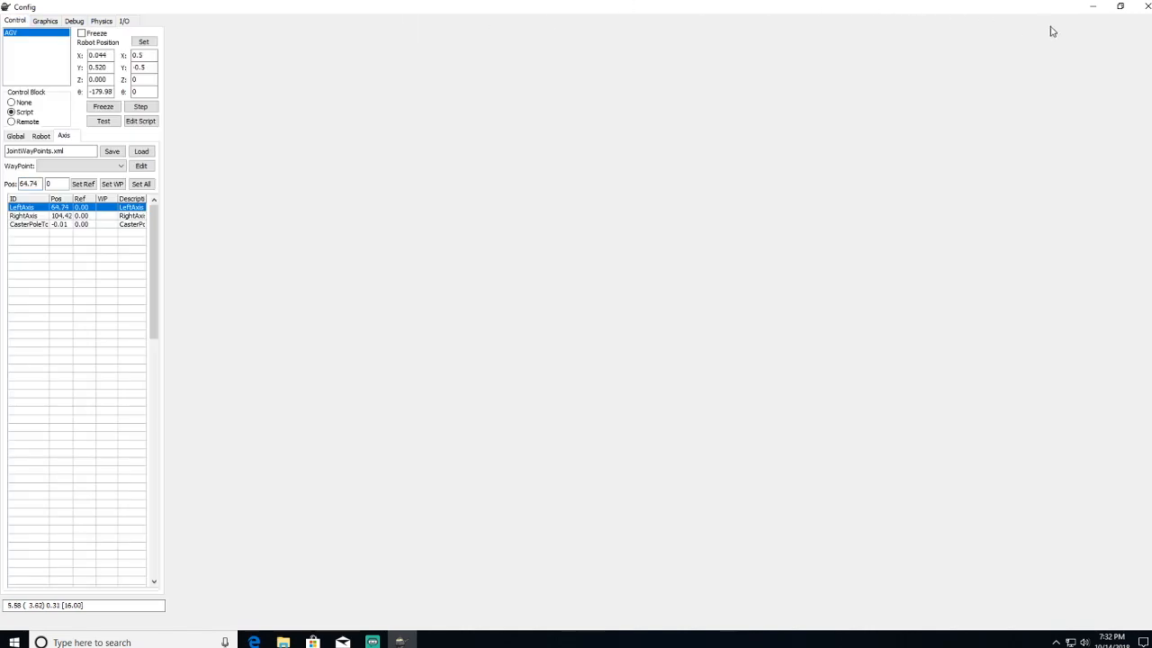
pyautogui.click(1121, 8)
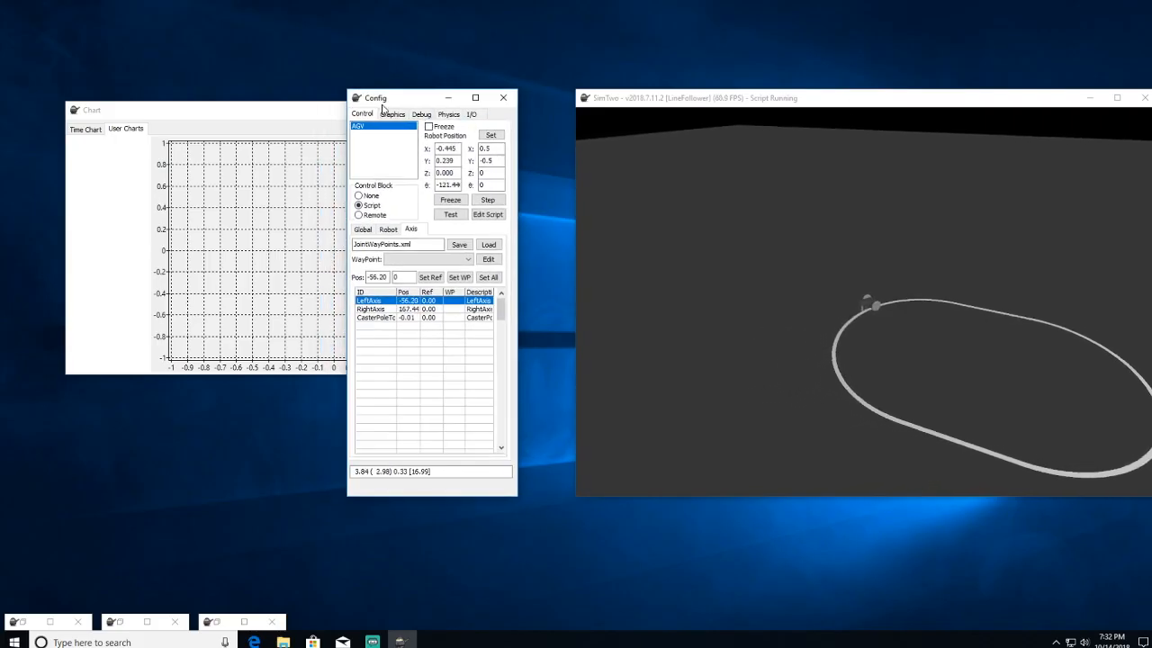
pyautogui.click(449, 97)
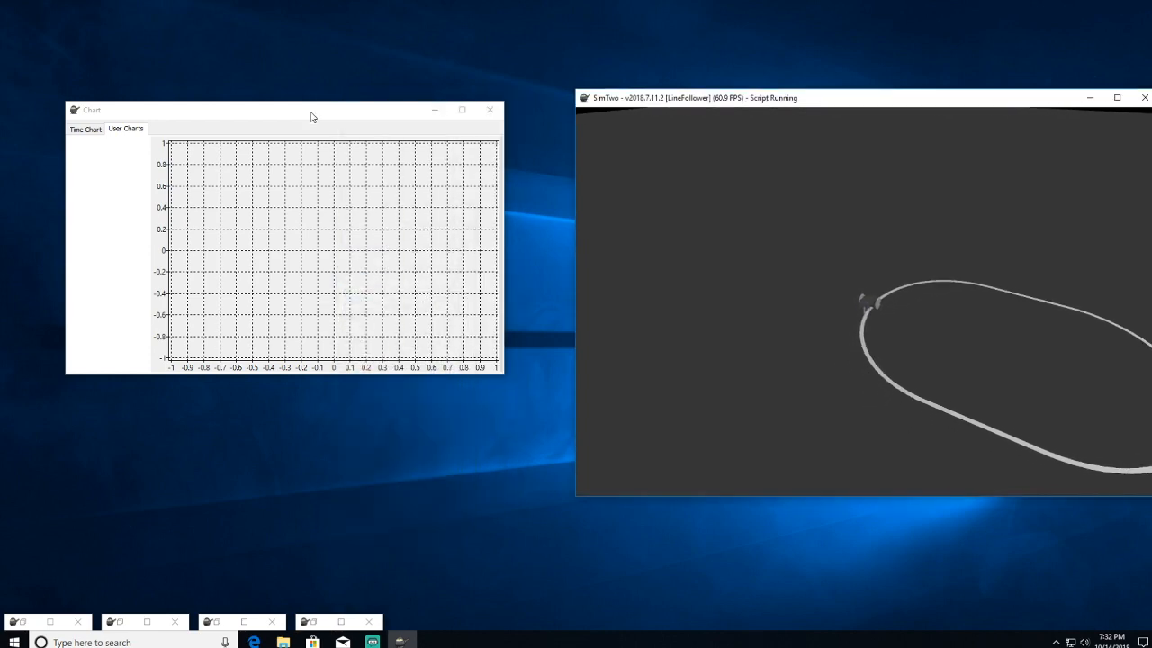
# Step: Select the AGV's x, y and z state variables in the Time Chart, with the simulation window moved beside the Chart window
pyautogui.click(86, 129)
pyautogui.click(75, 142)
pyautogui.click(86, 152)
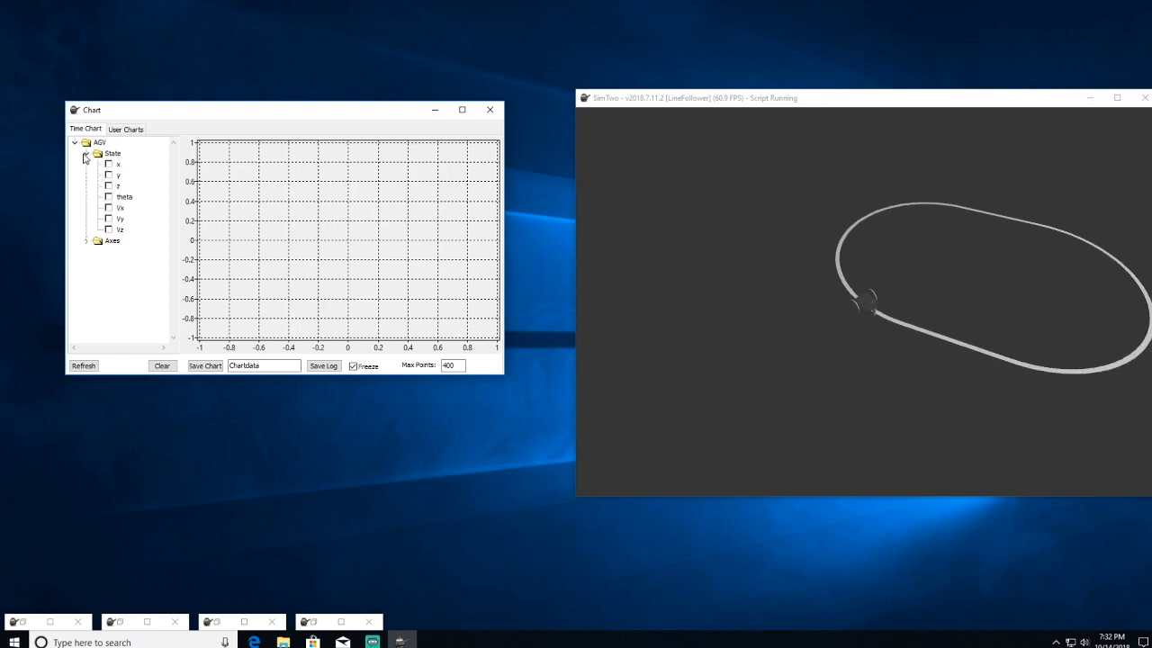
pyautogui.moveTo(636, 105); pyautogui.dragTo(575, 115)
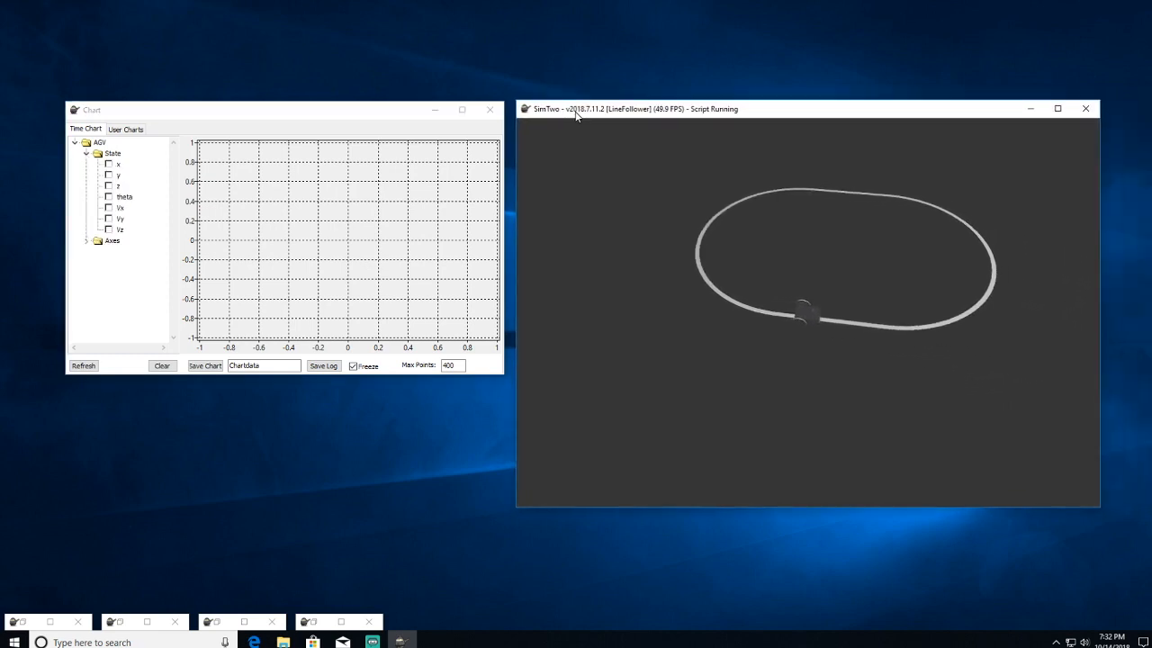
pyautogui.click(109, 163)
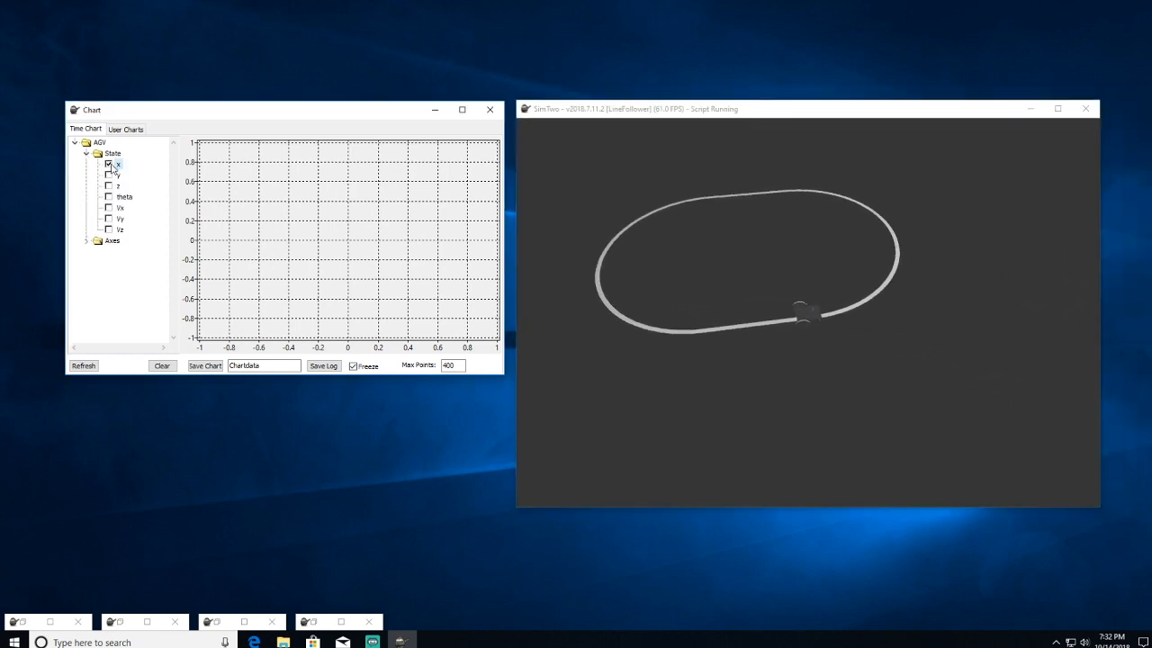
pyautogui.click(109, 175)
pyautogui.click(109, 185)
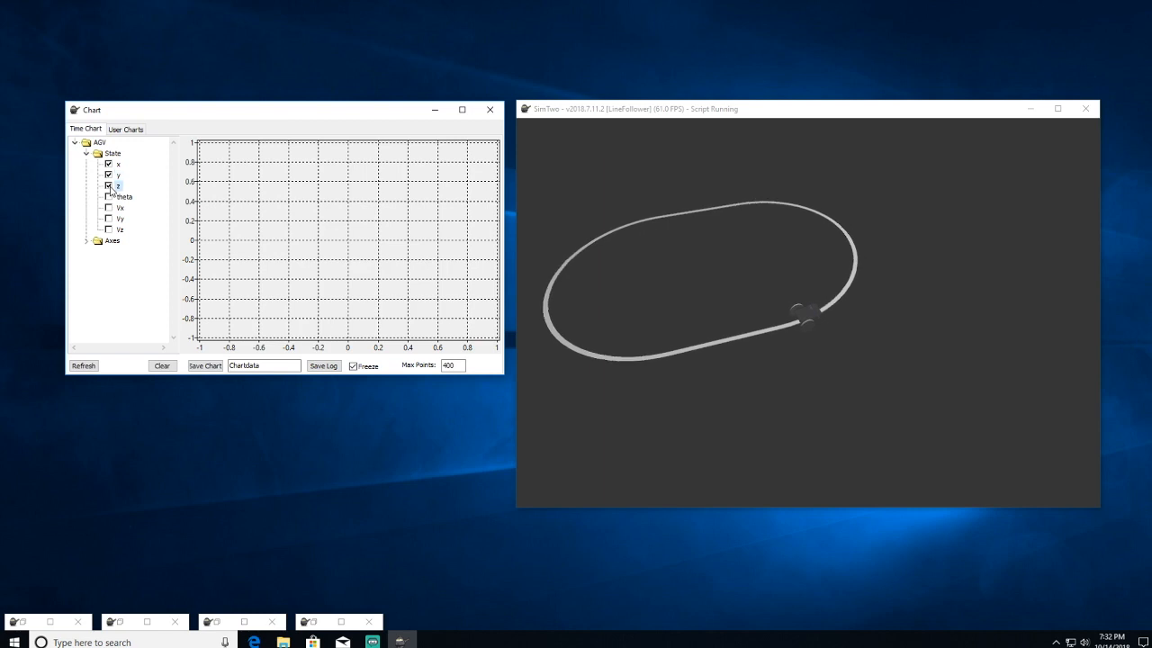
# Step: Add the LeftAxis variables Pos, Speed, T, I, U and Power to the Time Chart selection
pyautogui.click(86, 240)
pyautogui.click(98, 252)
pyautogui.click(119, 262)
pyautogui.click(119, 273)
pyautogui.scroll(-1, 134, 260)
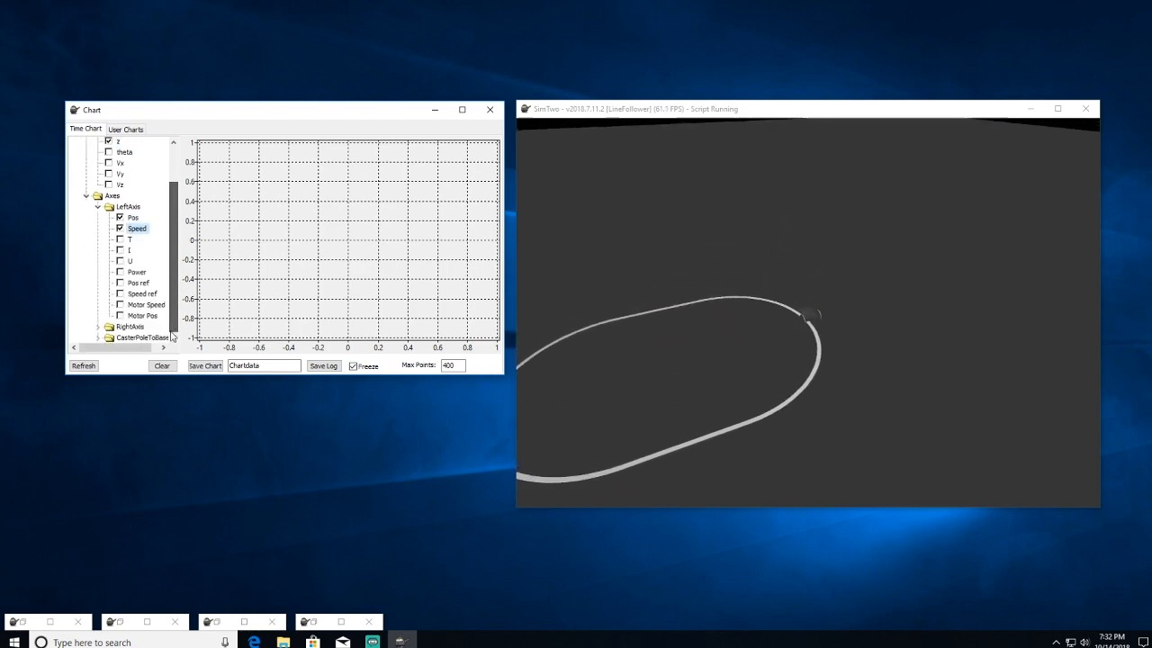
pyautogui.click(120, 239)
pyautogui.click(120, 250)
pyautogui.click(120, 261)
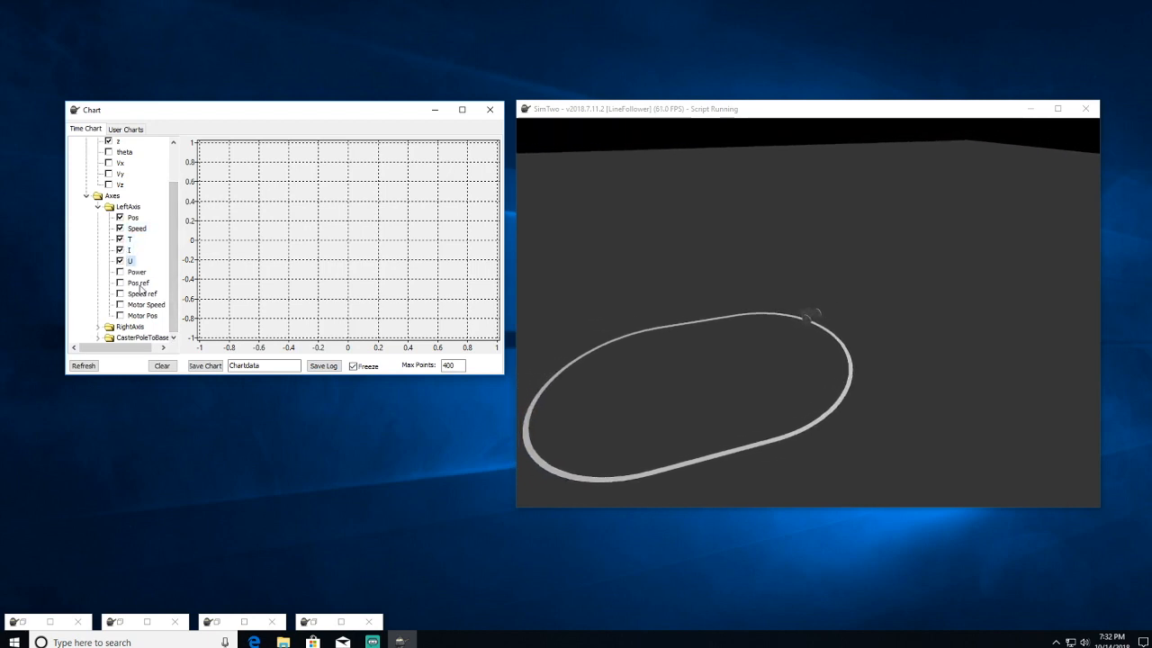
pyautogui.click(120, 272)
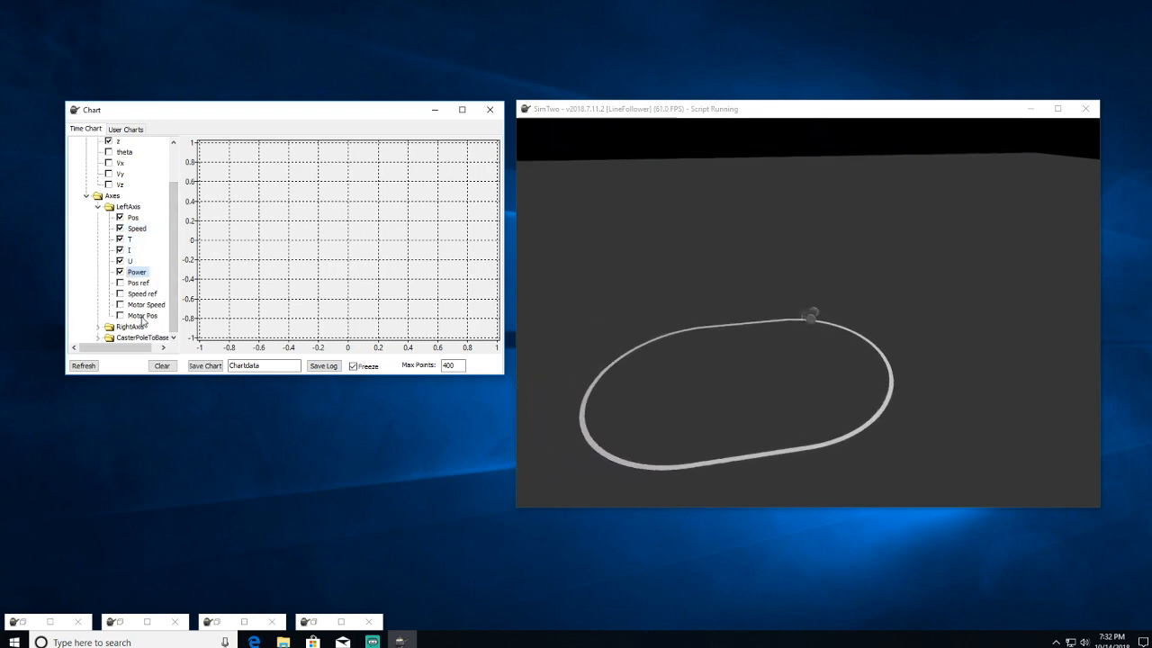
# Step: Try the LeftAxis Speed ref, Motor Speed and Motor Pos variables, keep only Pos ref of the remaining ones selected, and collapse LeftAxis
pyautogui.click(119, 283)
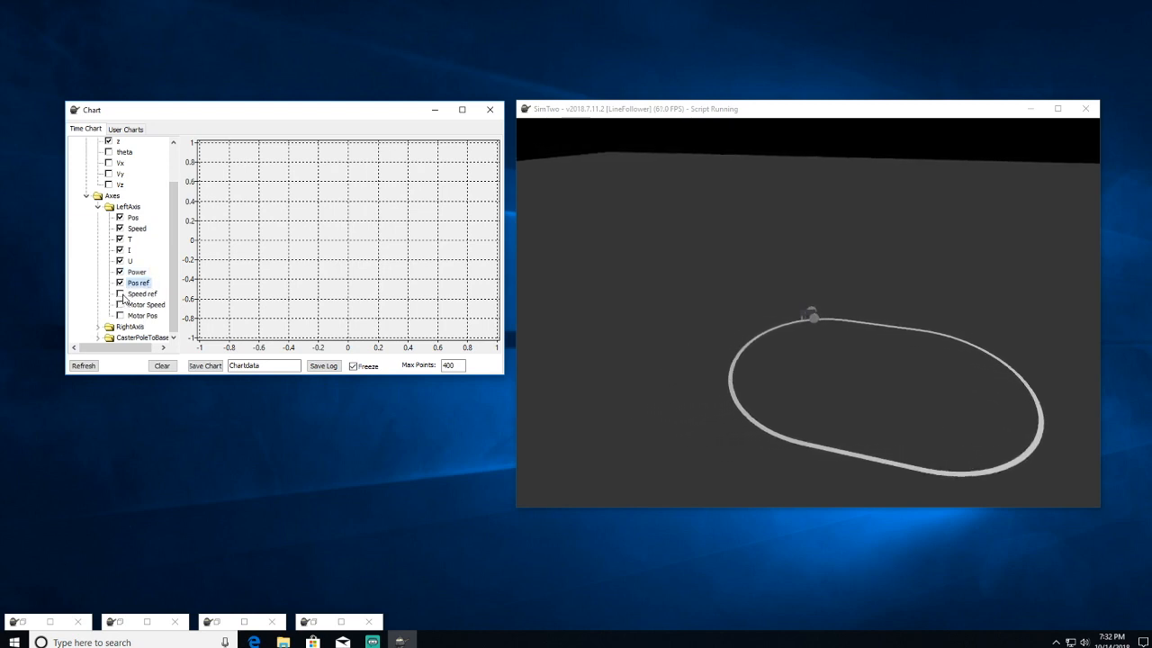
pyautogui.click(121, 294)
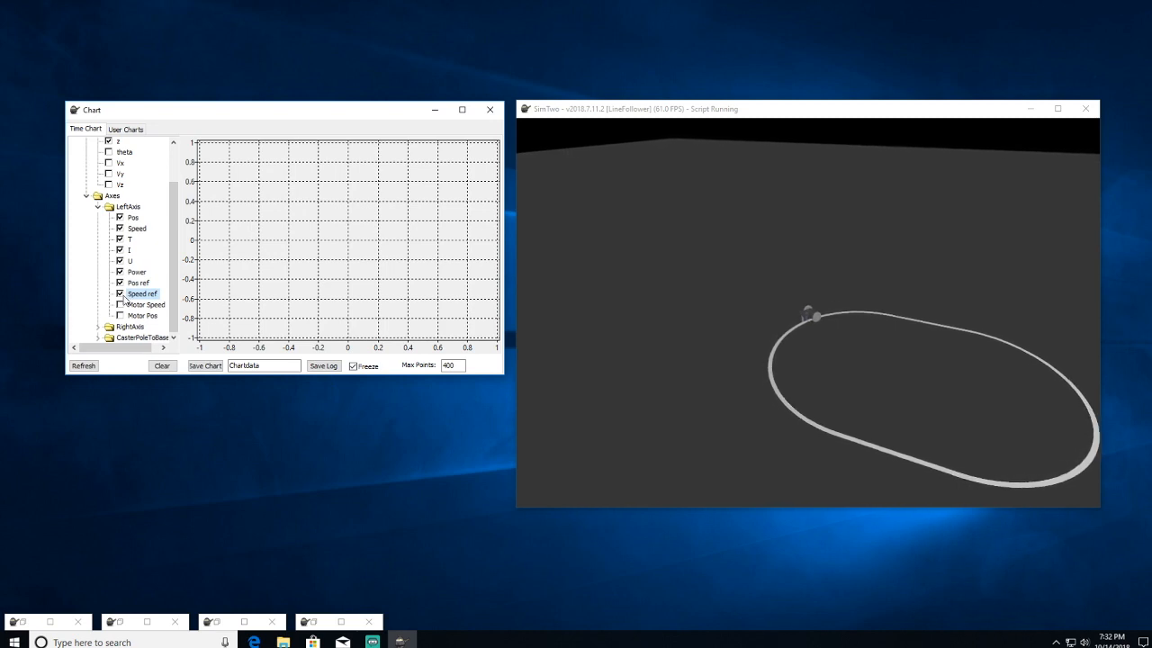
pyautogui.click(121, 282)
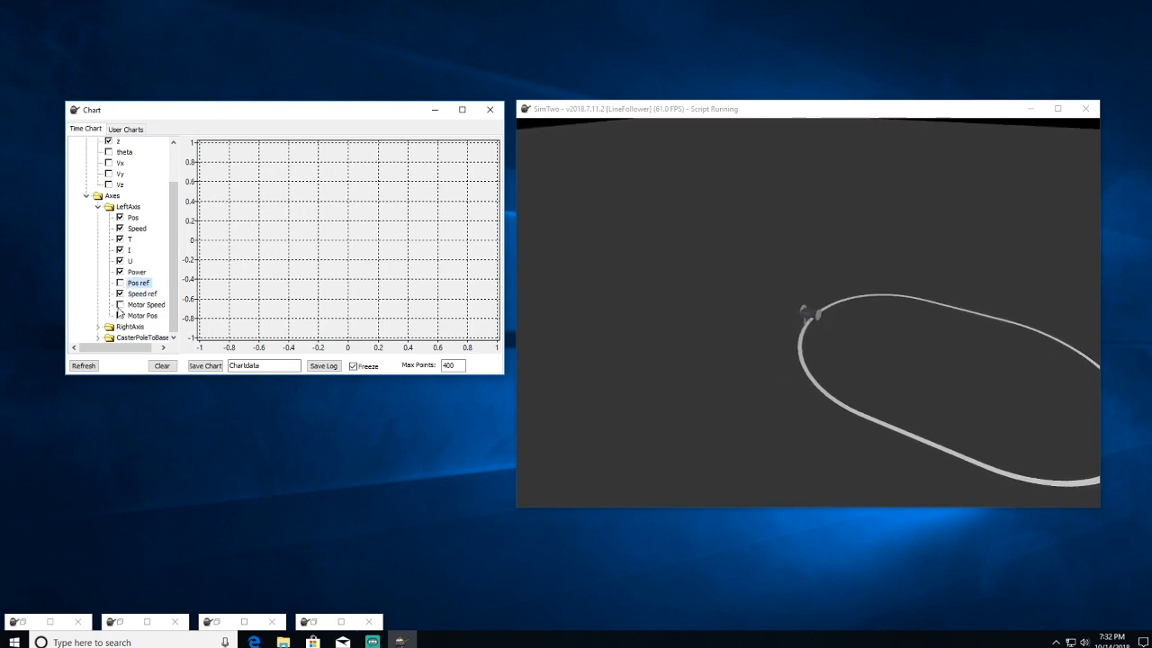
pyautogui.click(121, 304)
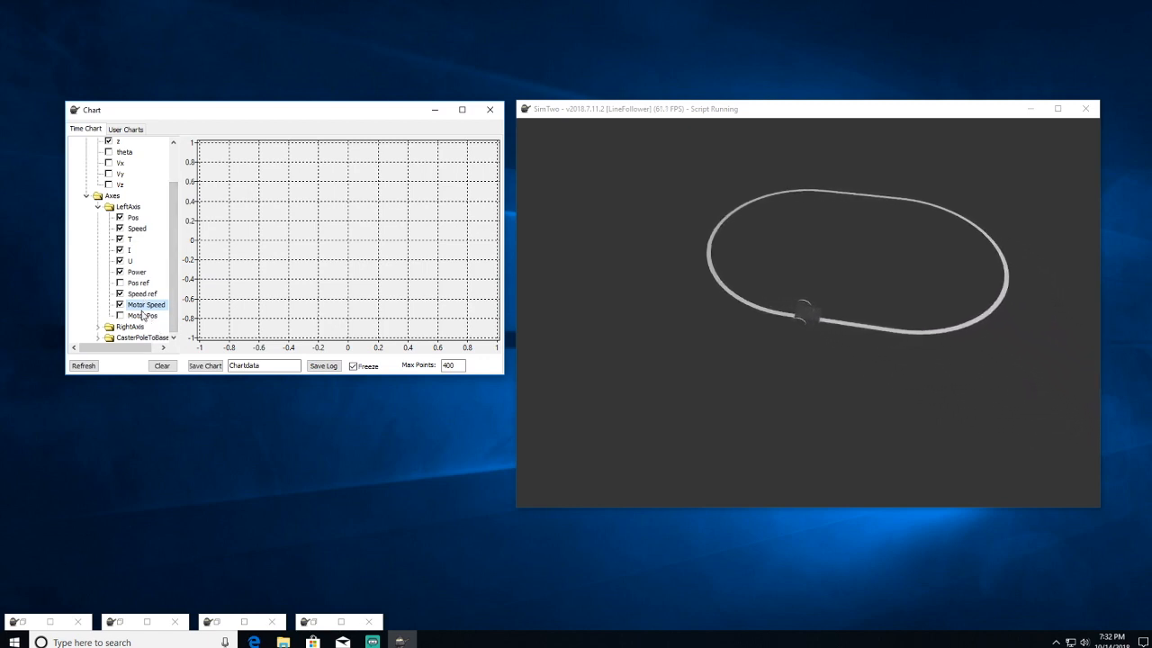
pyautogui.click(120, 294)
pyautogui.click(121, 305)
pyautogui.click(120, 284)
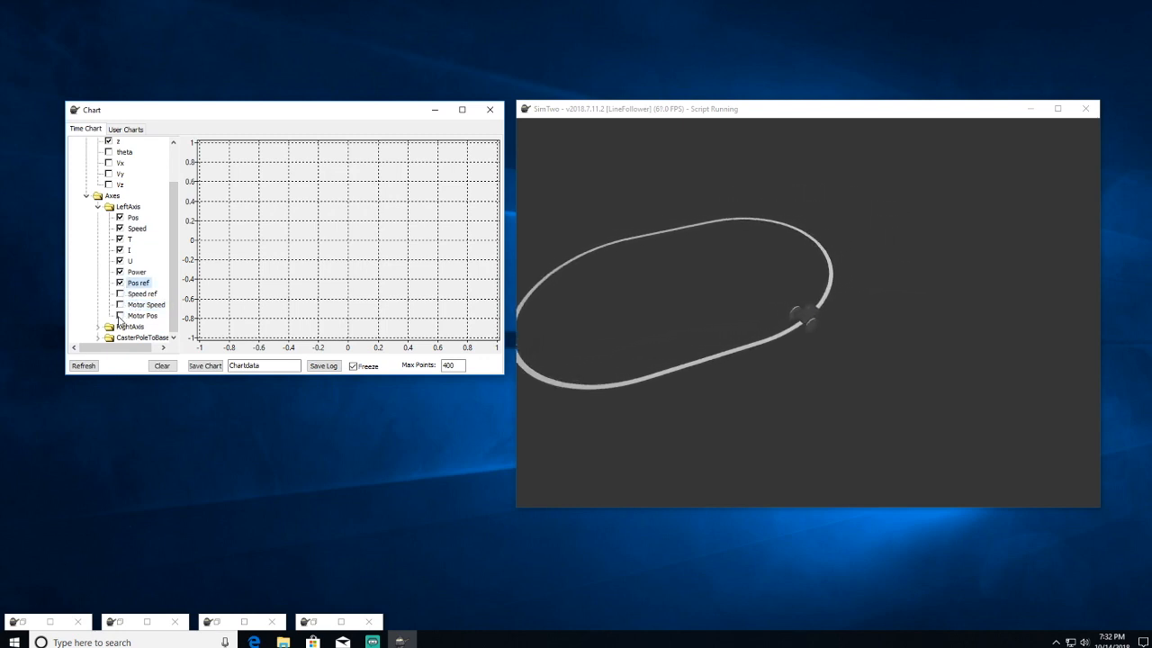
pyautogui.click(119, 315)
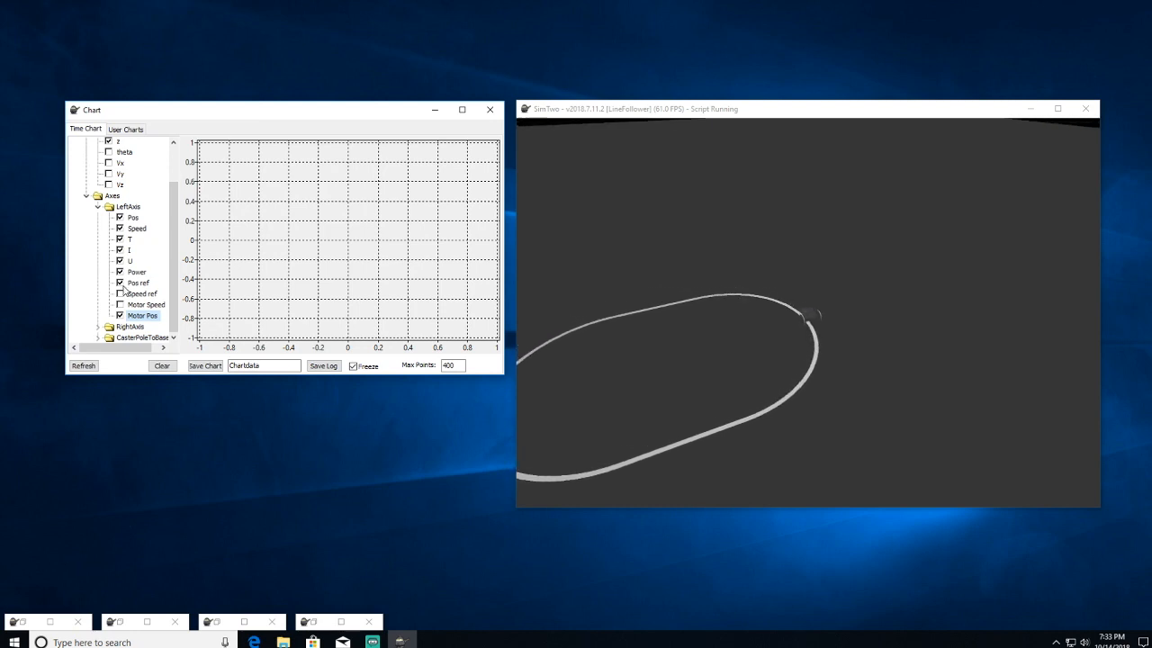
pyautogui.click(120, 316)
pyautogui.click(98, 206)
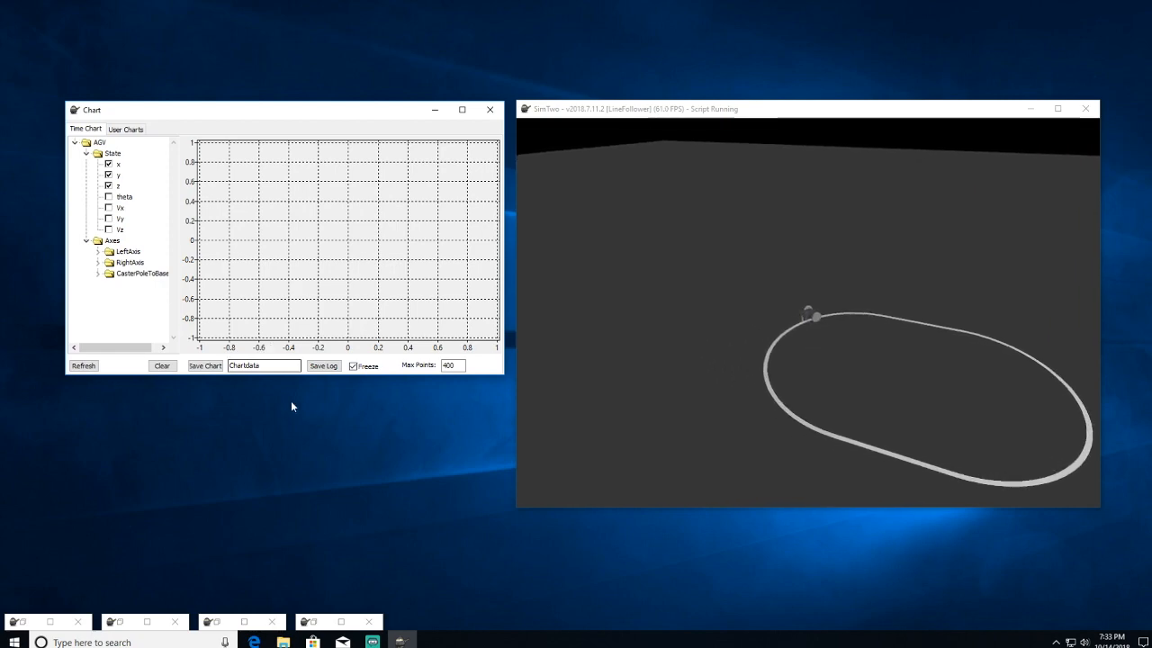
# Step: Switch to the Edge browser with the SimTwo wiki page
pyautogui.click(255, 641)
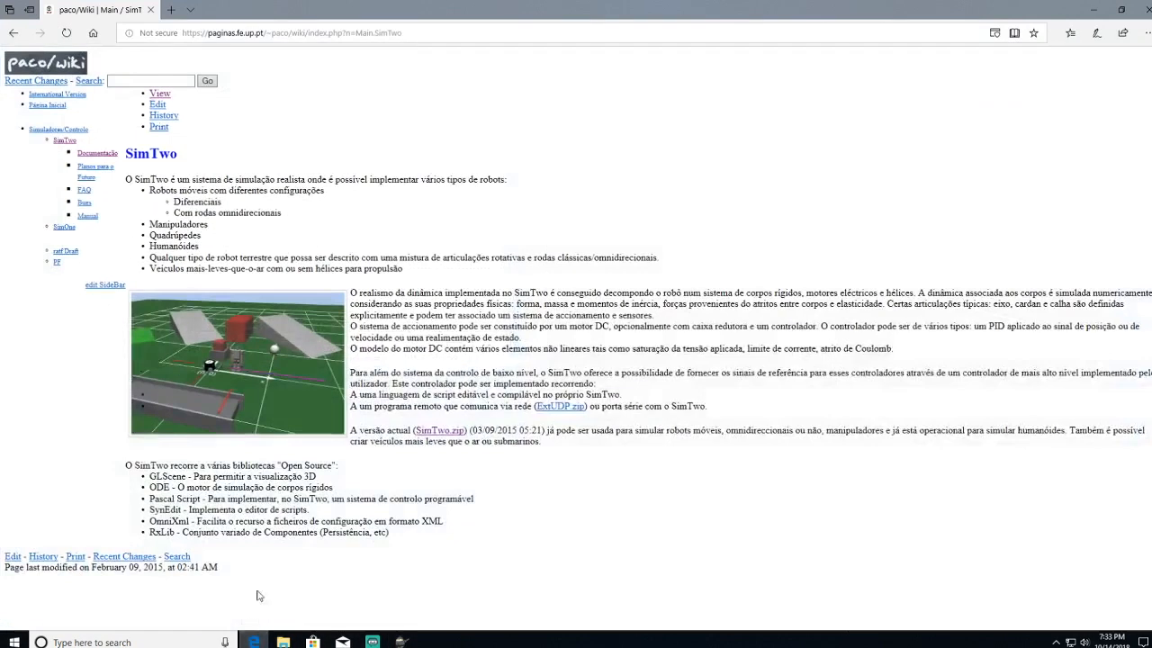